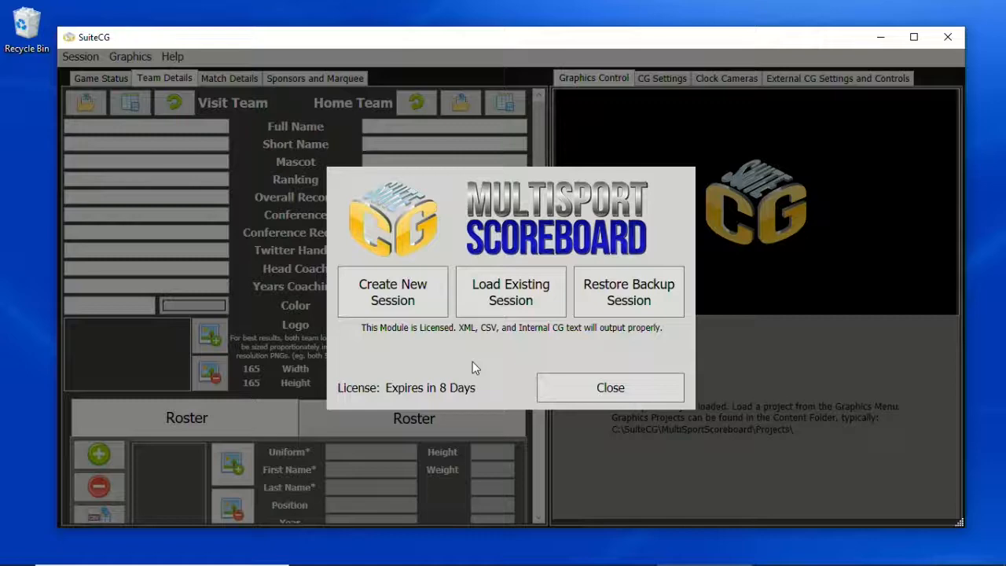
# Create and launch a new Football-American session with the default name and location, and maximize the window.
pyautogui.click(409, 302)
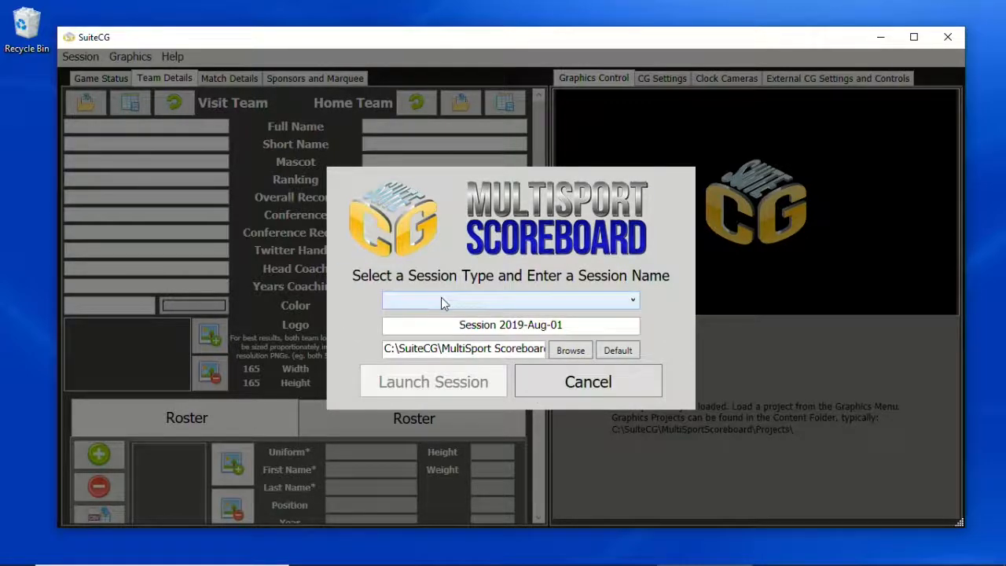
pyautogui.click(441, 304)
pyautogui.click(465, 368)
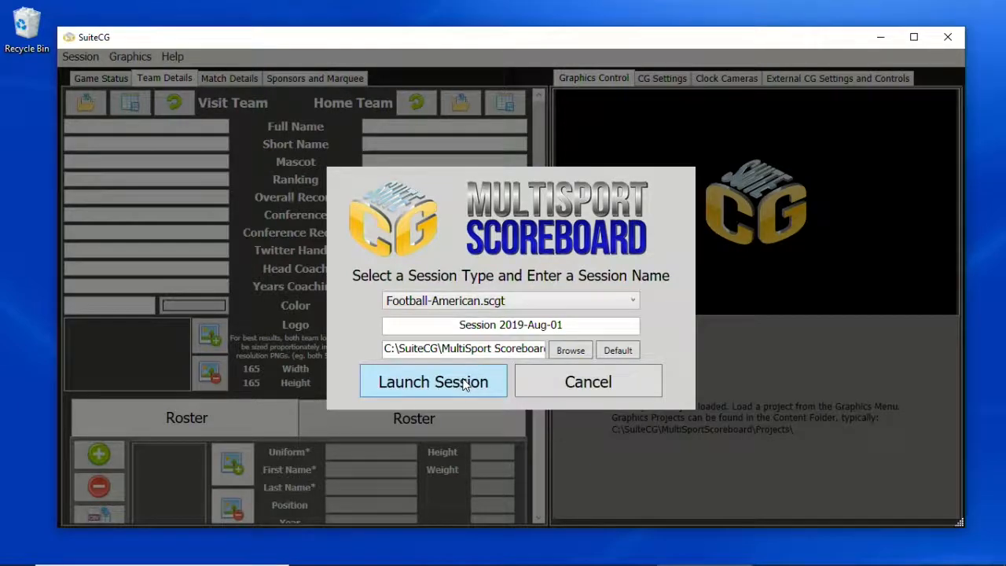
pyautogui.click(433, 382)
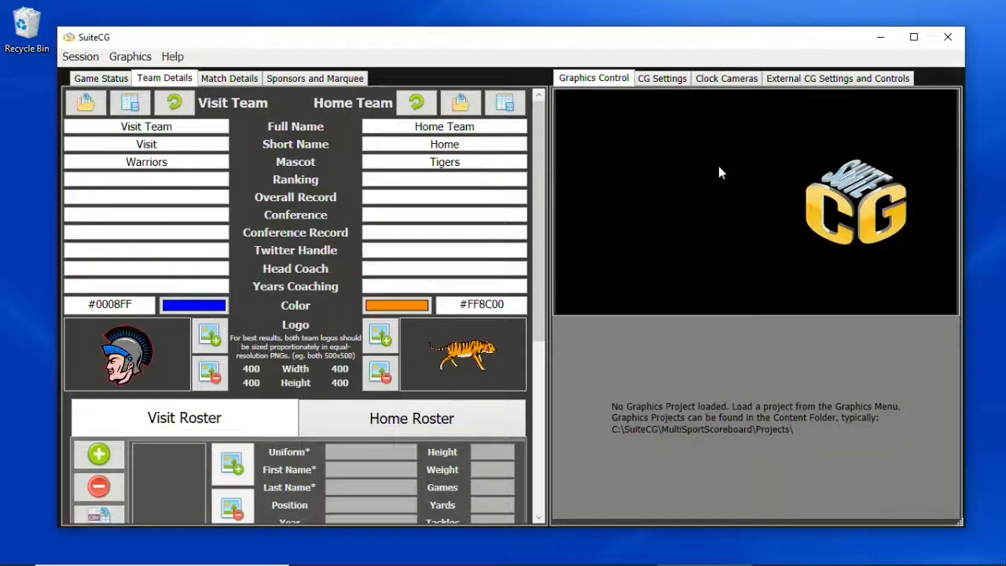
pyautogui.click(915, 36)
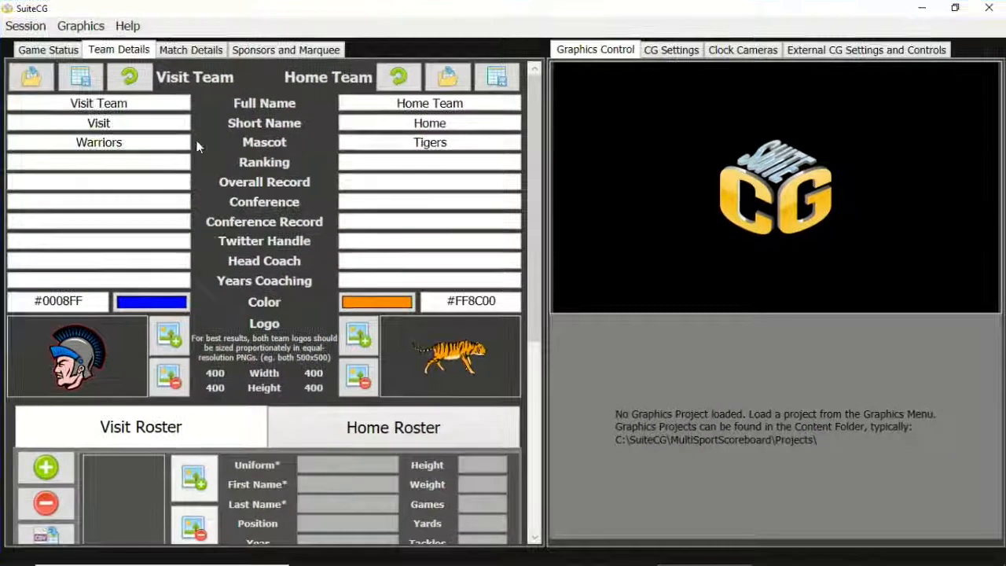
# Load a graphics project into the new football session.
pyautogui.click(80, 26)
pyautogui.click(92, 48)
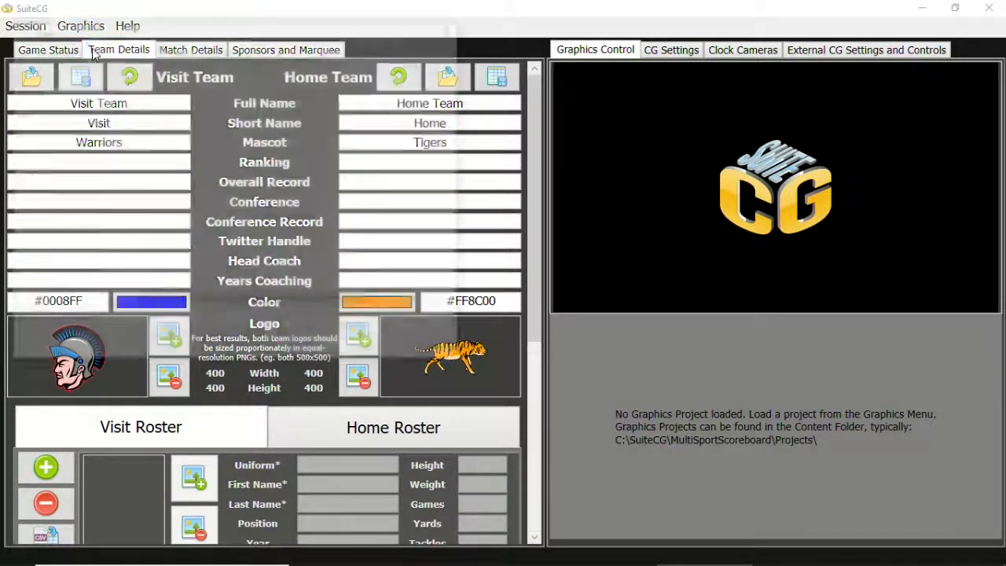
pyautogui.doubleClick(169, 155)
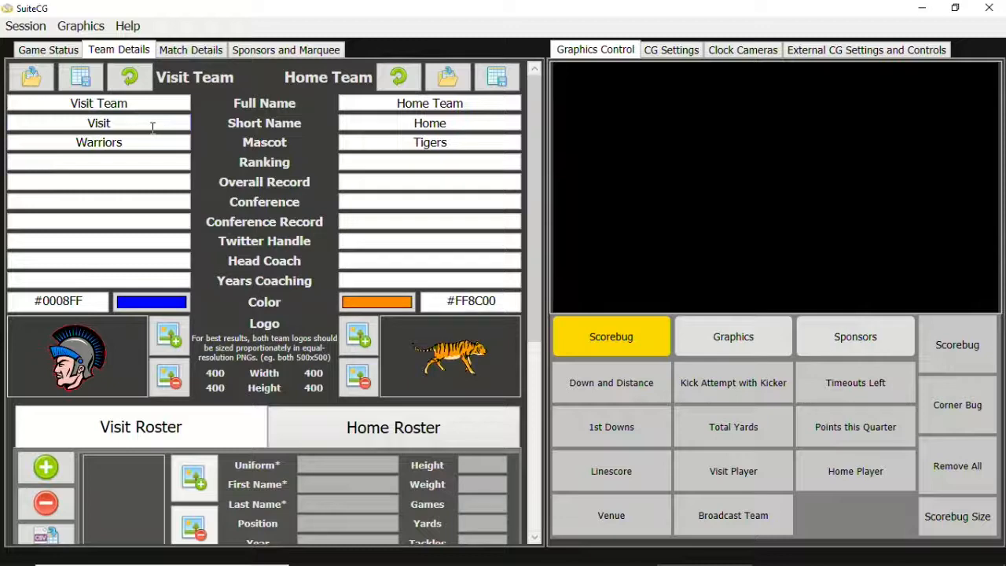
# Load Sample_Team_Profile_1.mssteam for the visiting team and Sample_Team_Profile_2.mssteam for the home team.
pyautogui.click(33, 78)
pyautogui.click(212, 122)
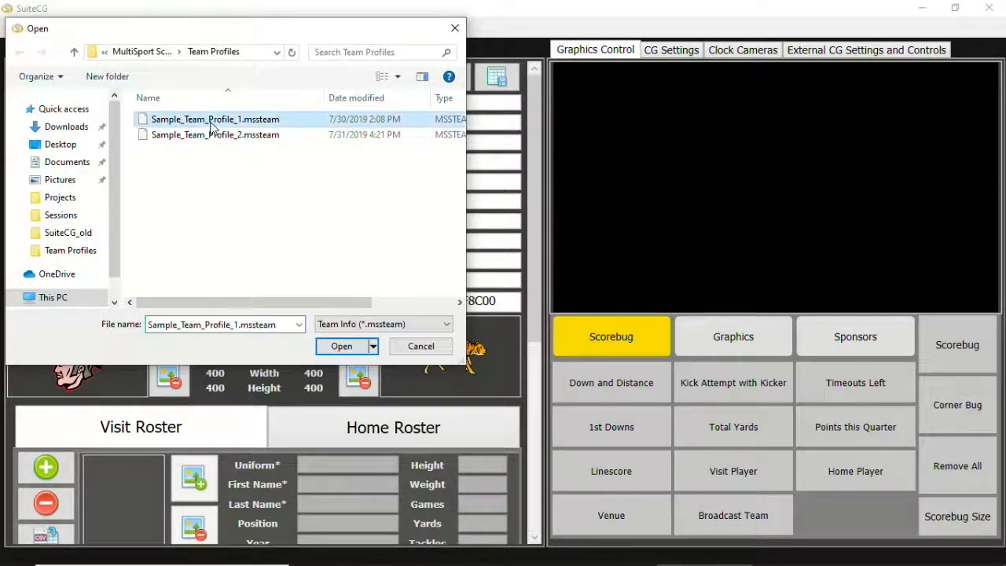
pyautogui.doubleClick(210, 122)
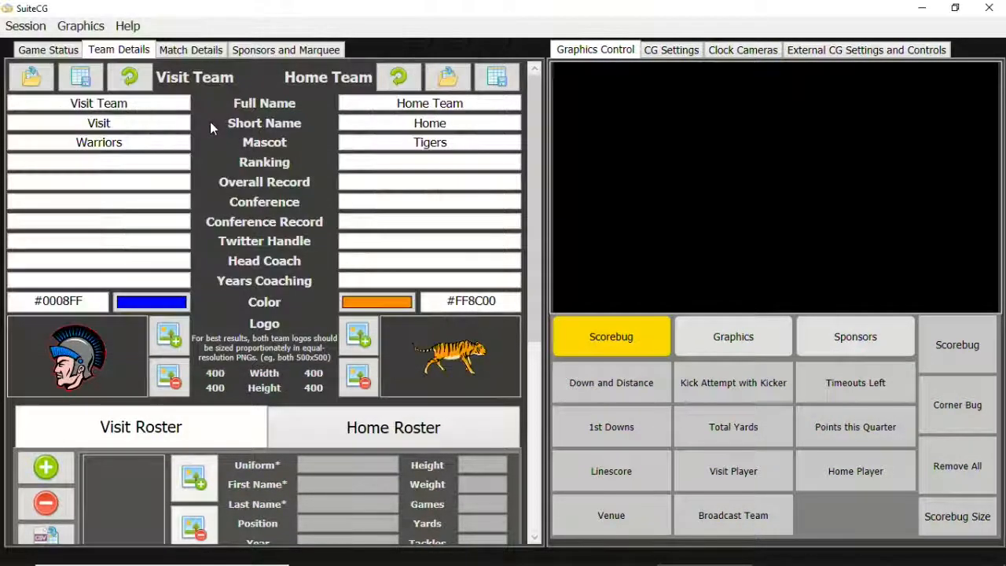
pyautogui.click(452, 79)
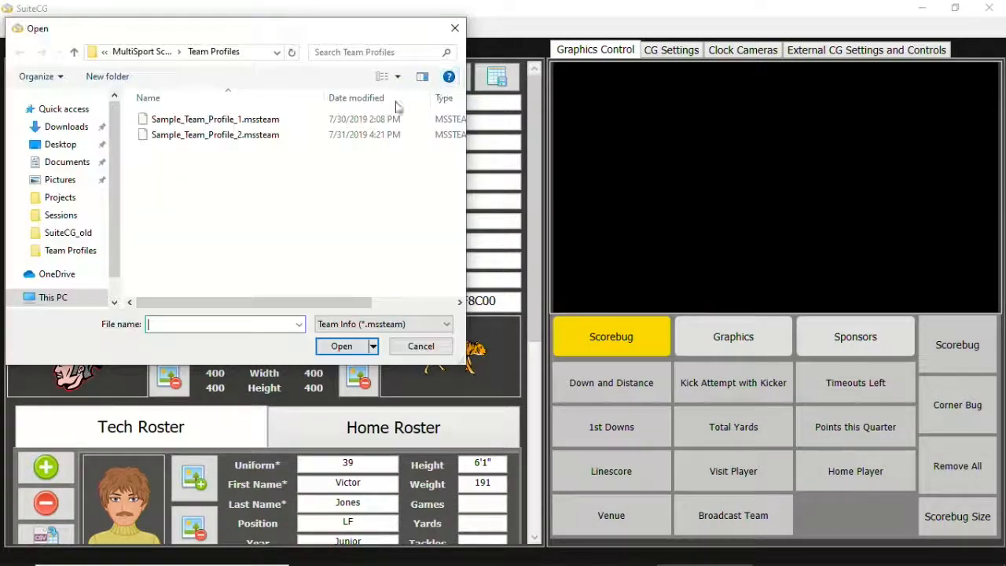
pyautogui.click(256, 136)
pyautogui.doubleClick(256, 135)
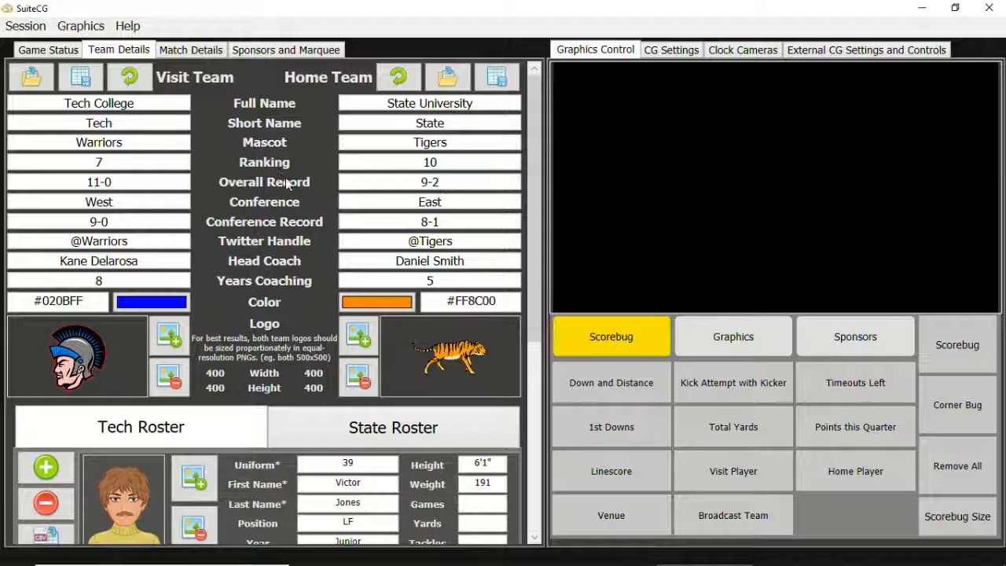
# Load the saved match details file to fill in the venue, broadcast team and keys to the game.
pyautogui.click(203, 51)
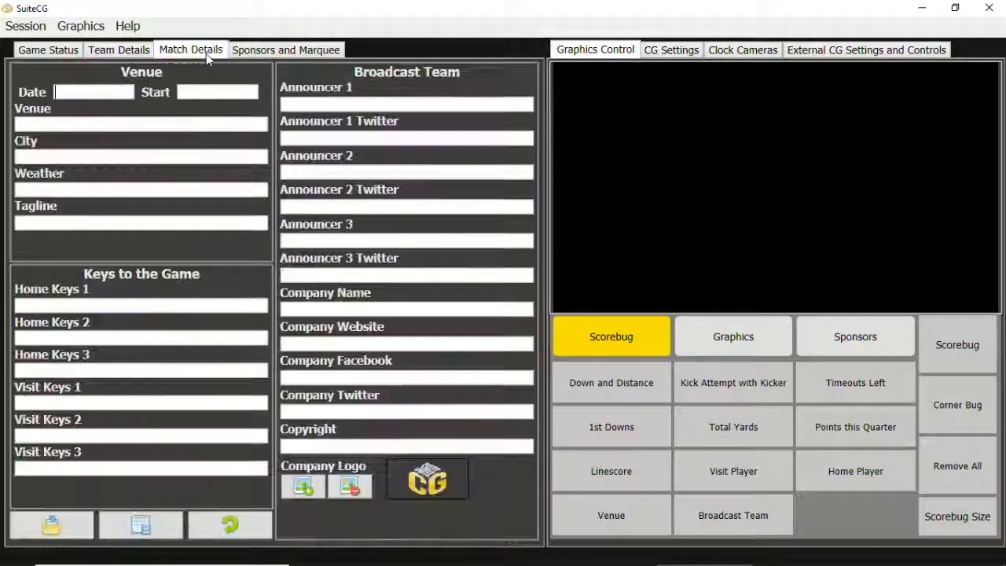
pyautogui.click(49, 525)
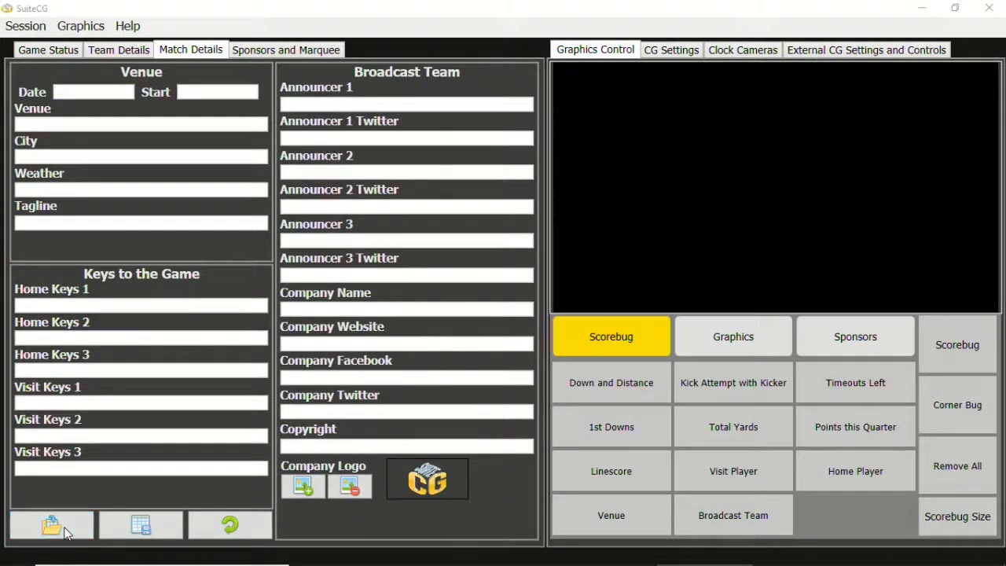
pyautogui.click(181, 119)
pyautogui.doubleClick(181, 119)
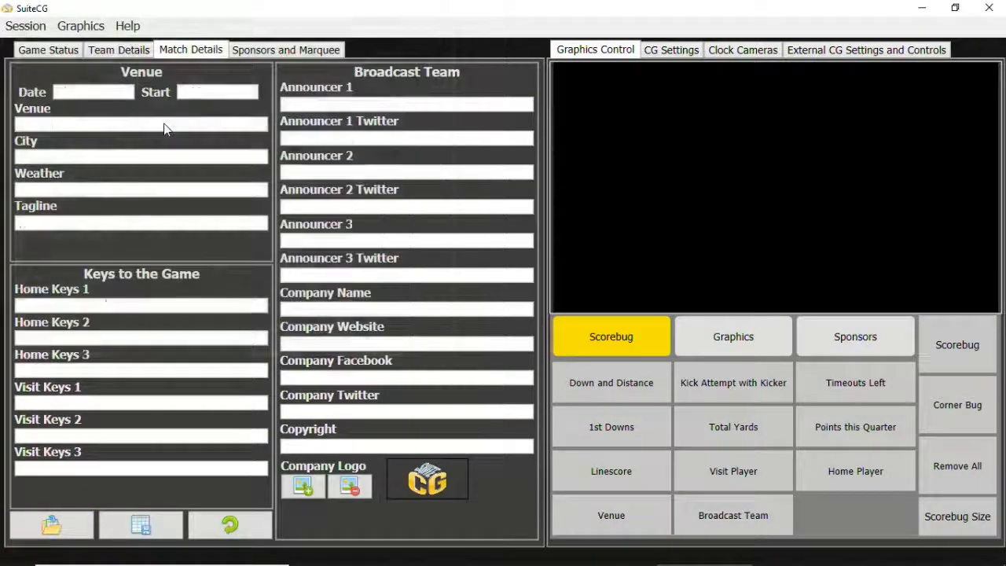
# Load the marquee file from the Marquees folder into the marquee list.
pyautogui.click(257, 52)
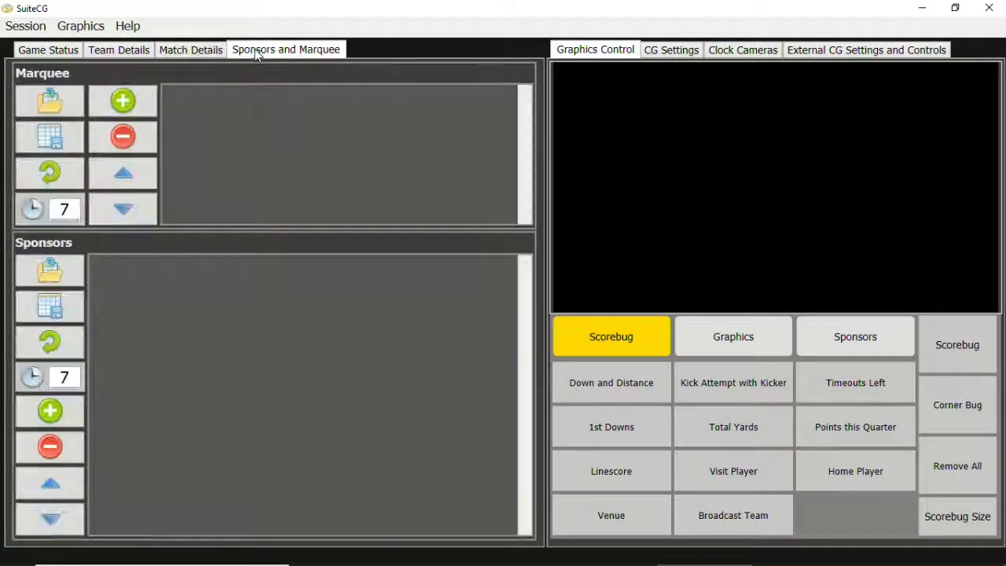
pyautogui.click(54, 100)
pyautogui.click(149, 52)
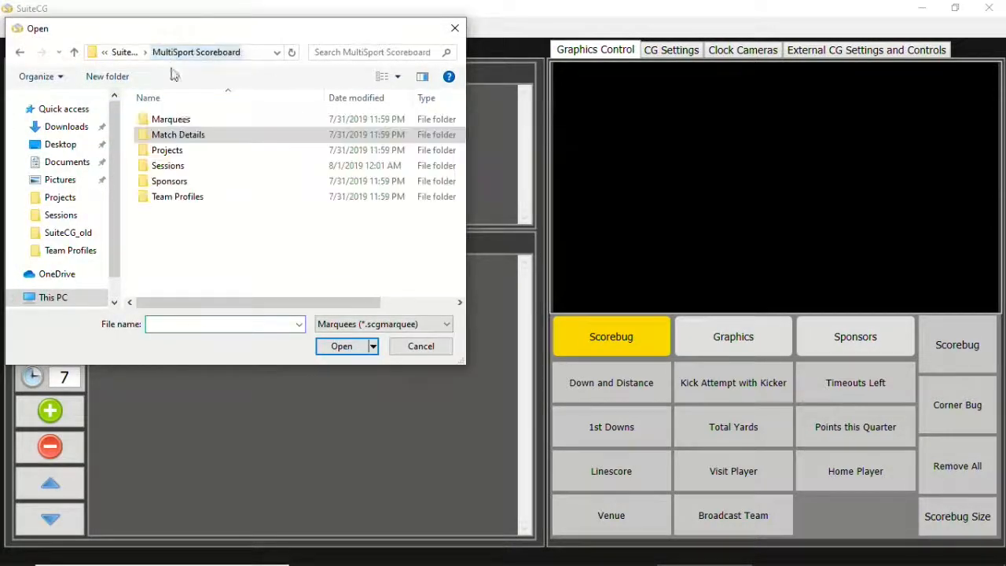
pyautogui.doubleClick(186, 122)
pyautogui.doubleClick(186, 119)
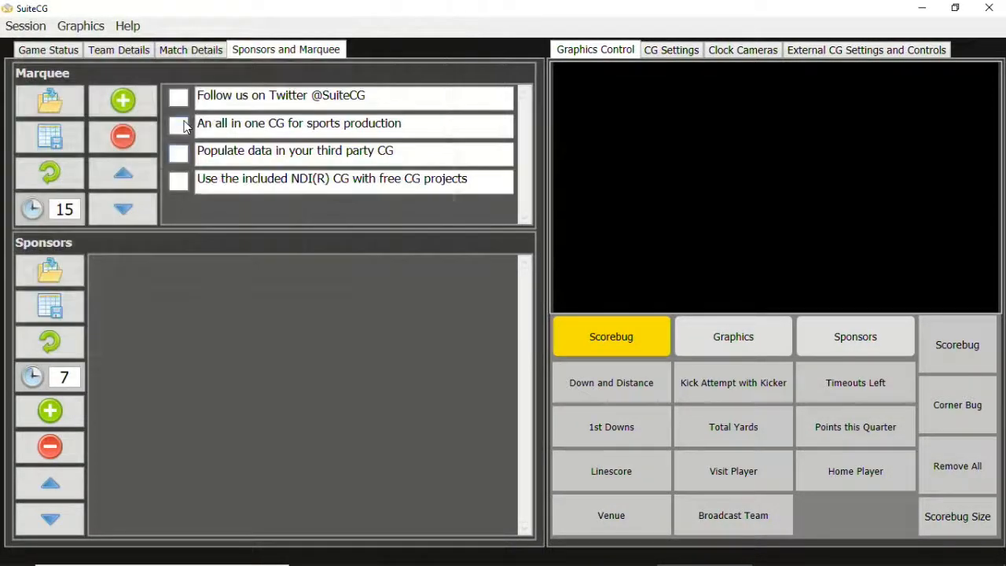
# Load Sponsor_Example.scgsponsor from the Sponsors folder into the sponsor list.
pyautogui.click(75, 280)
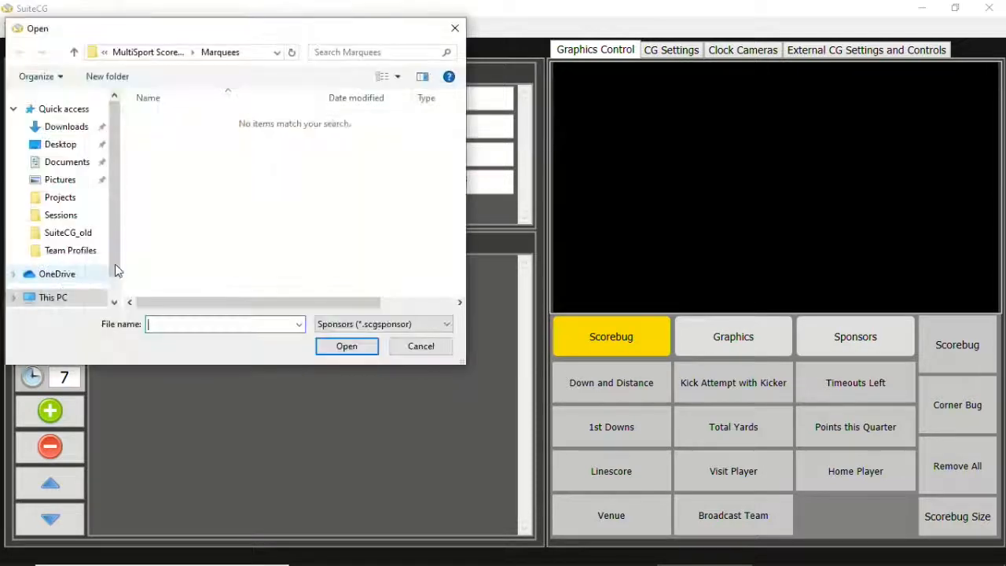
pyautogui.click(166, 52)
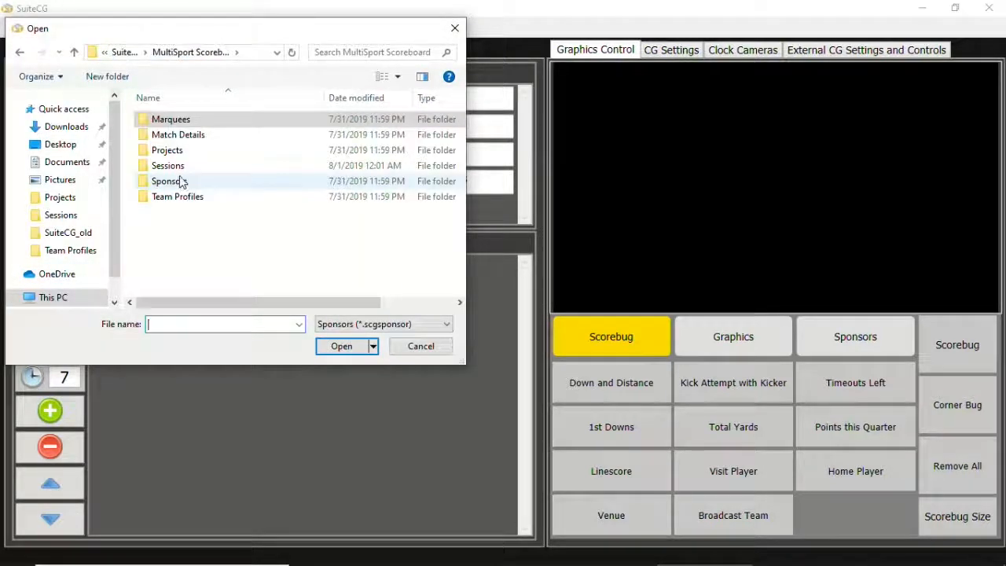
pyautogui.doubleClick(189, 182)
pyautogui.click(186, 122)
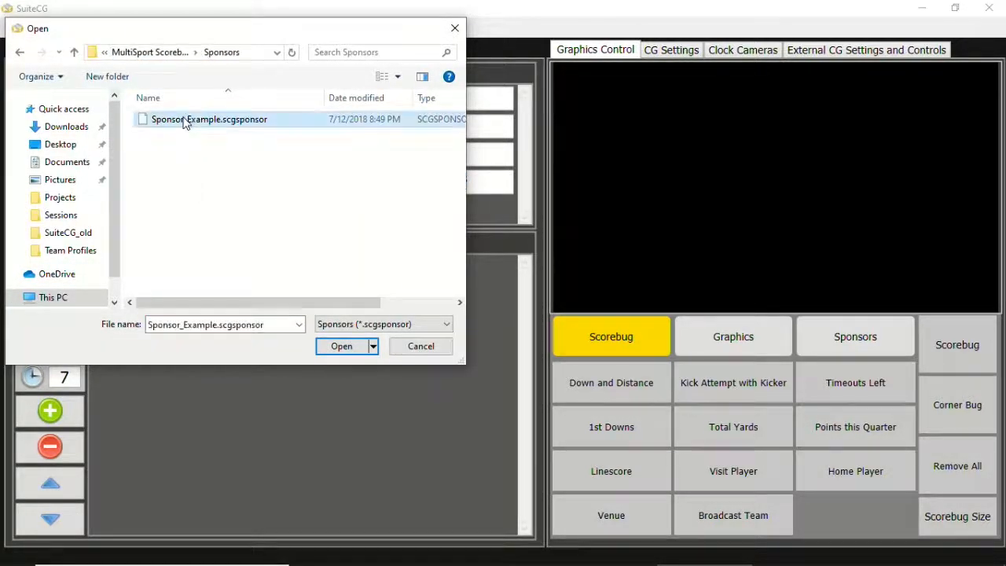
pyautogui.doubleClick(185, 122)
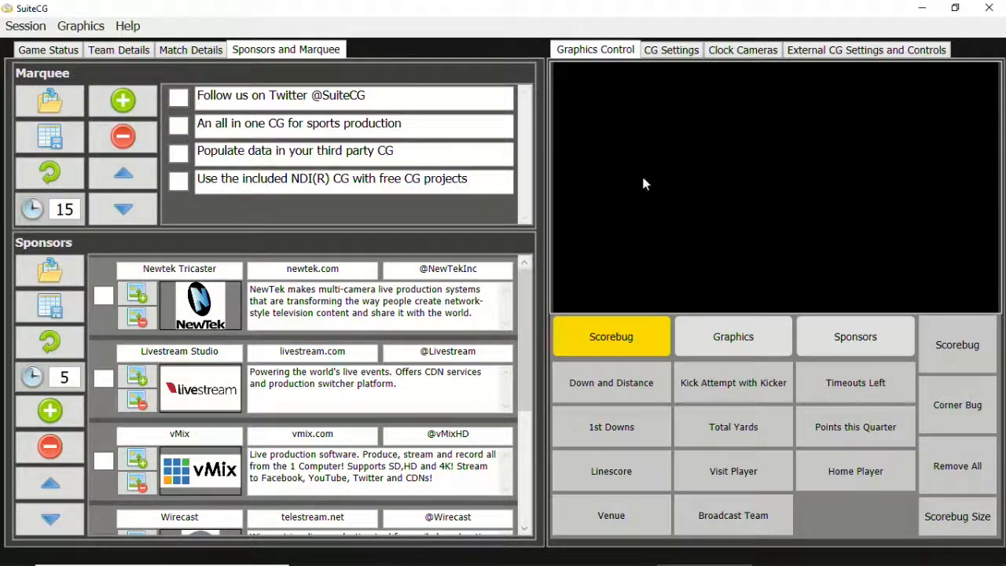
# Put the Matchup graphic on air and show the team details that feed it.
pyautogui.click(717, 349)
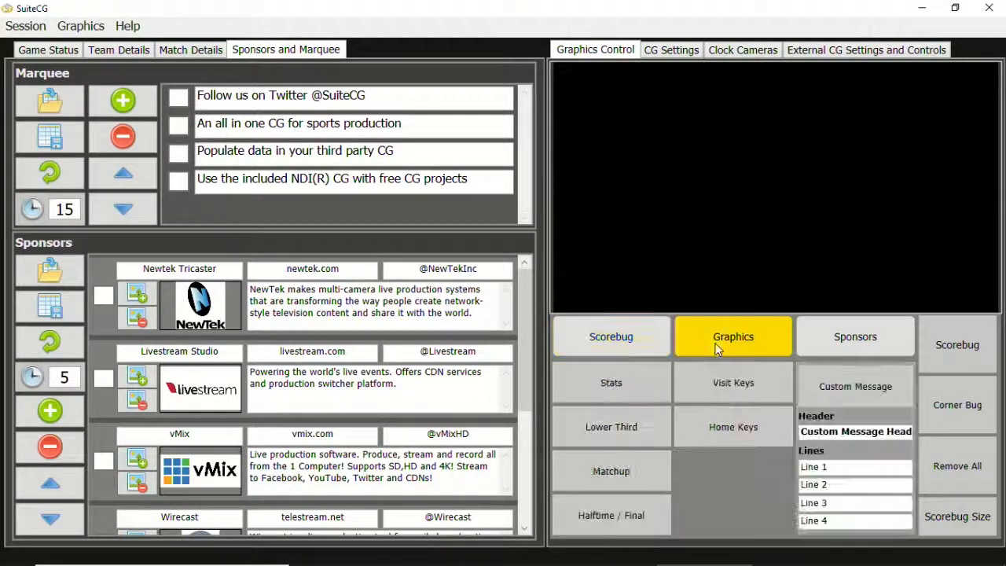
pyautogui.click(624, 470)
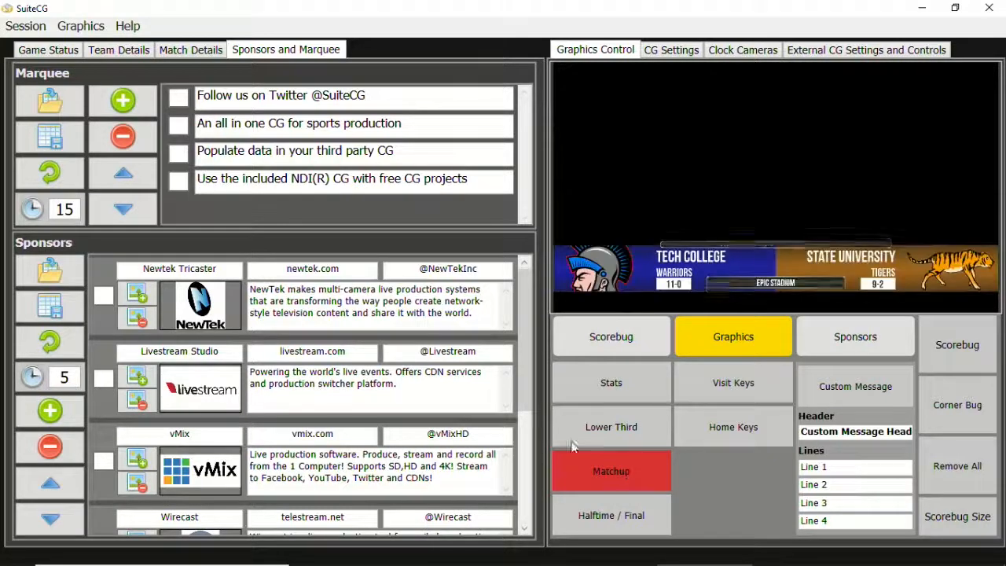
pyautogui.click(119, 51)
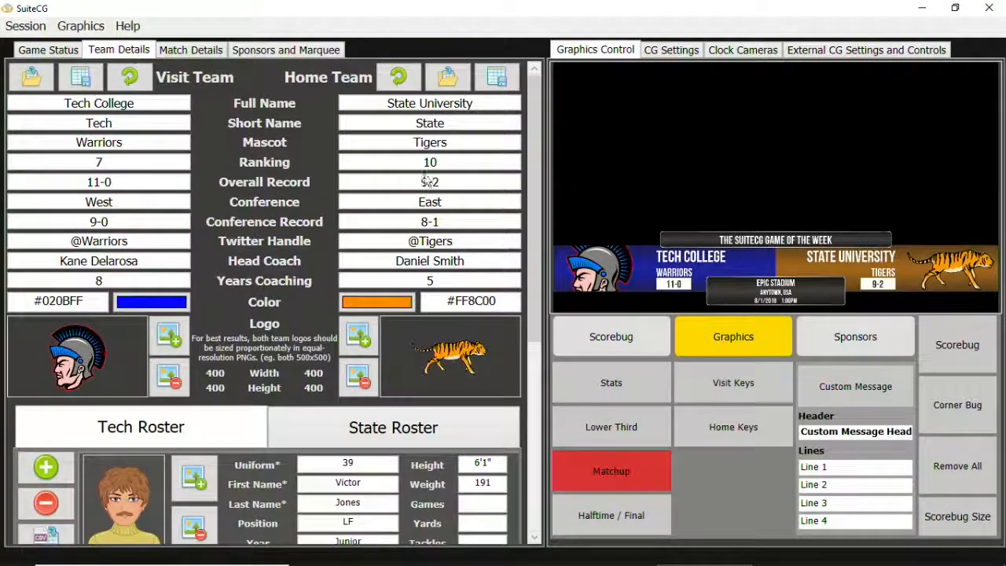
# Switch the Matchup graphic's team records and tagline off, and restore the tagline and the records.
pyautogui.rightClick(601, 474)
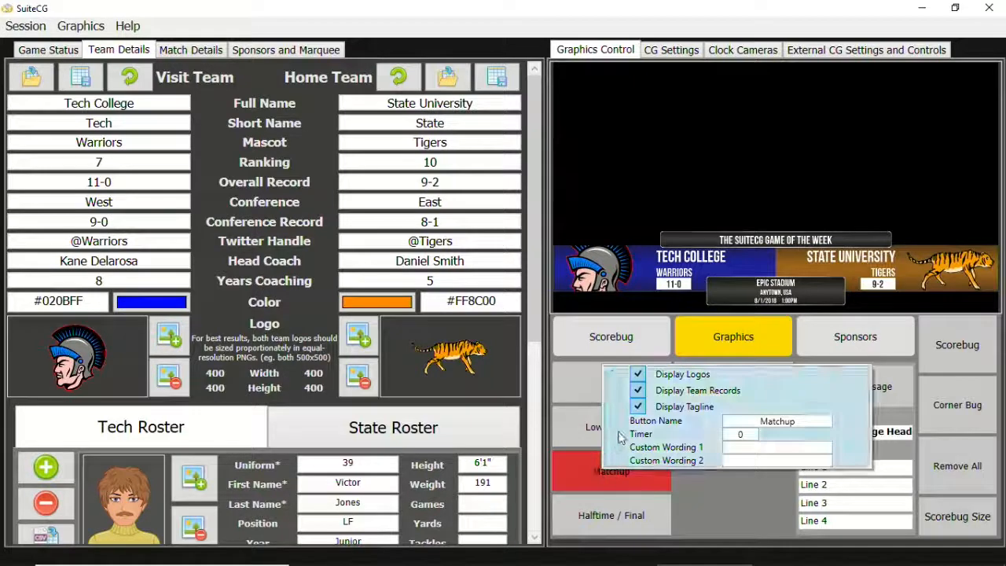
pyautogui.click(670, 393)
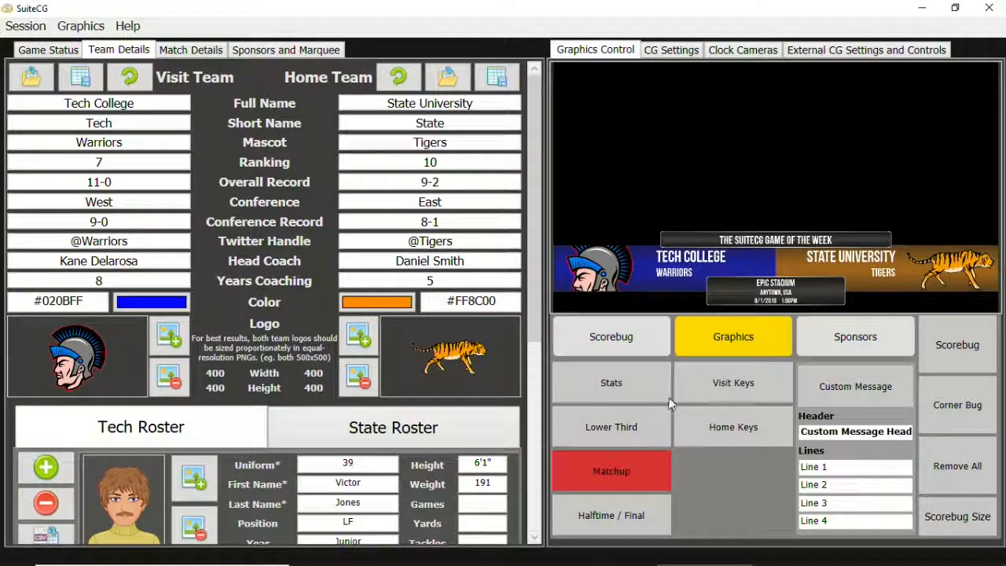
pyautogui.rightClick(642, 467)
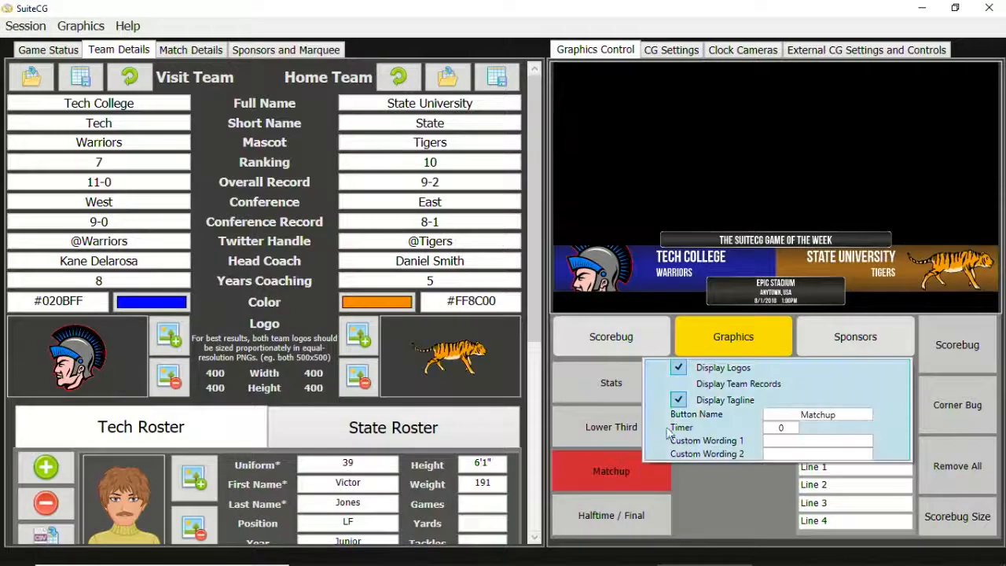
pyautogui.click(700, 398)
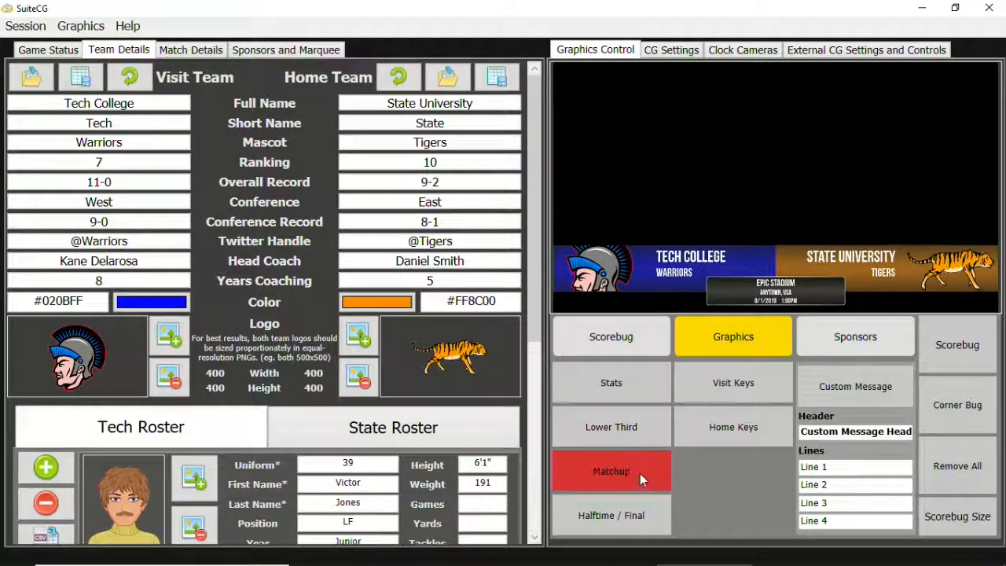
pyautogui.rightClick(640, 473)
pyautogui.click(695, 408)
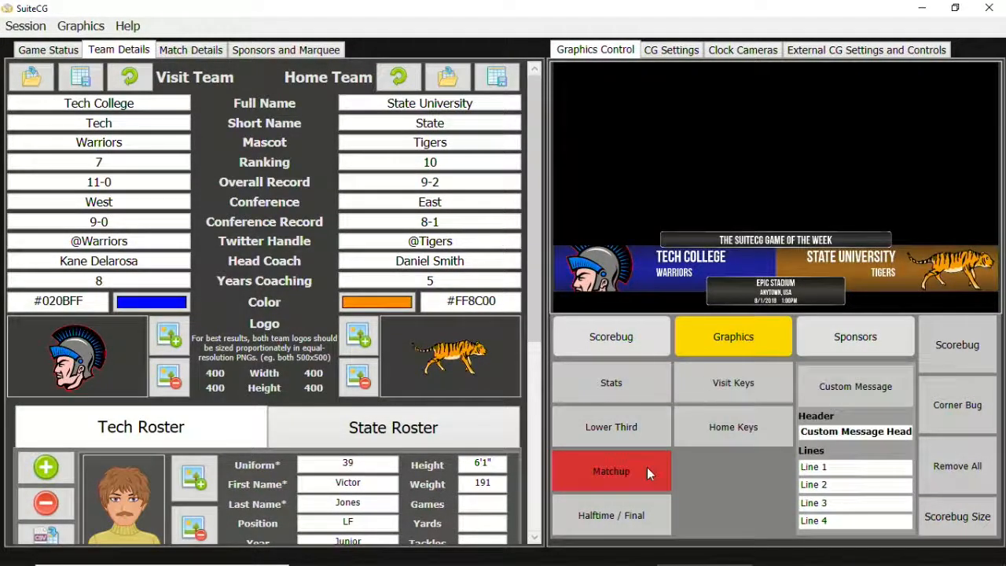
pyautogui.rightClick(647, 467)
pyautogui.click(702, 390)
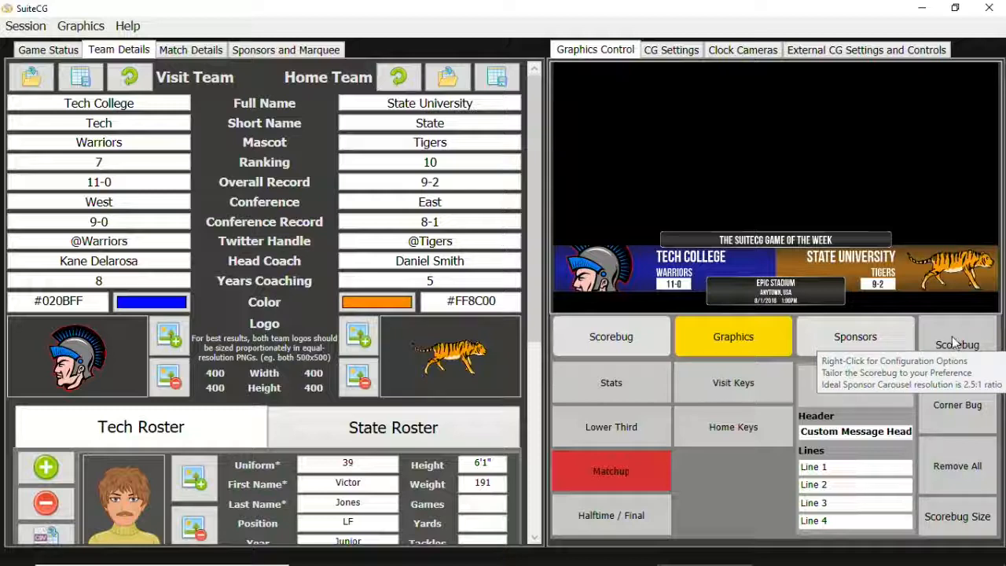
# Look over the Visit Keys options and the match details, and put the Visit Keys graphic on air.
pyautogui.rightClick(752, 395)
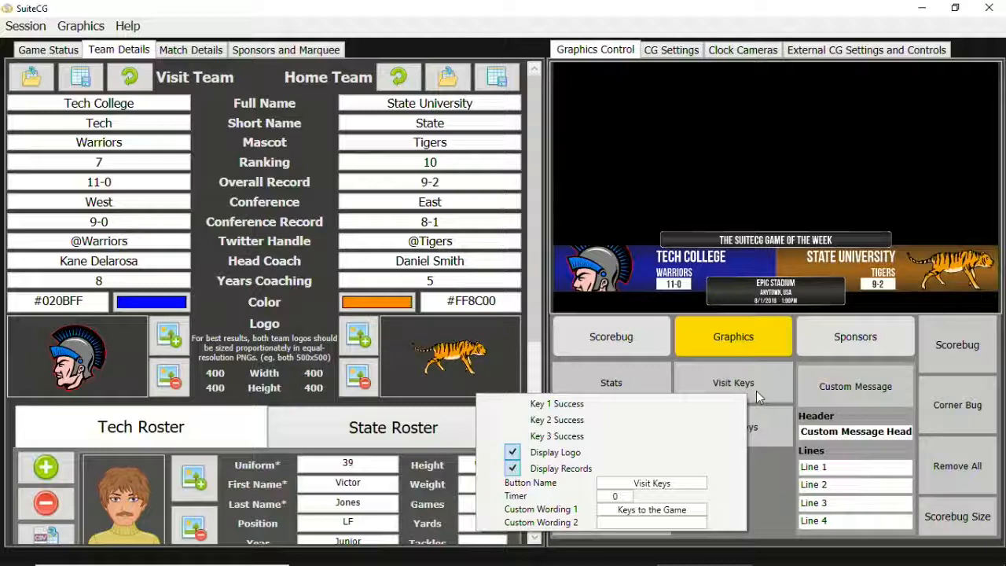
pyautogui.click(771, 476)
pyautogui.click(189, 51)
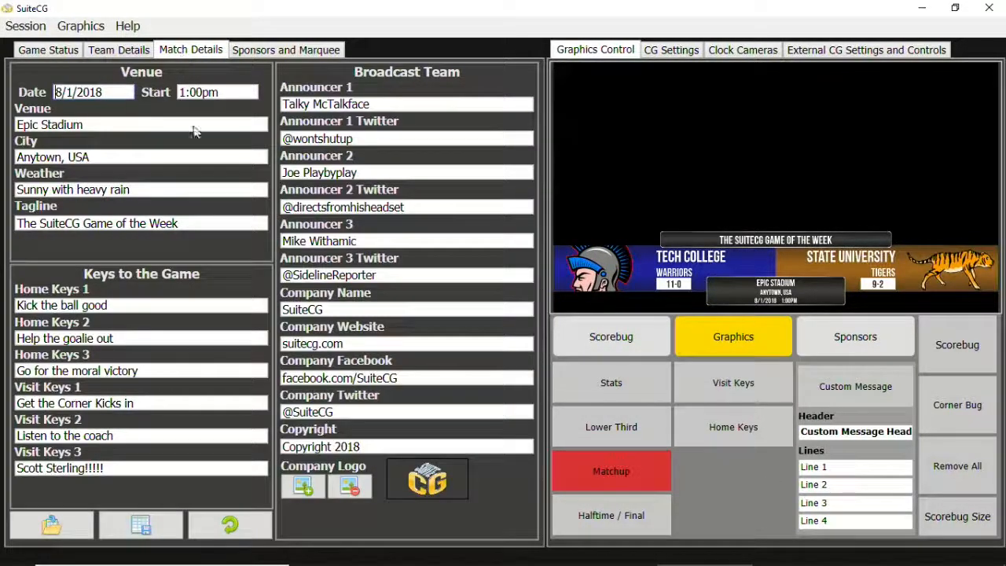
pyautogui.click(739, 386)
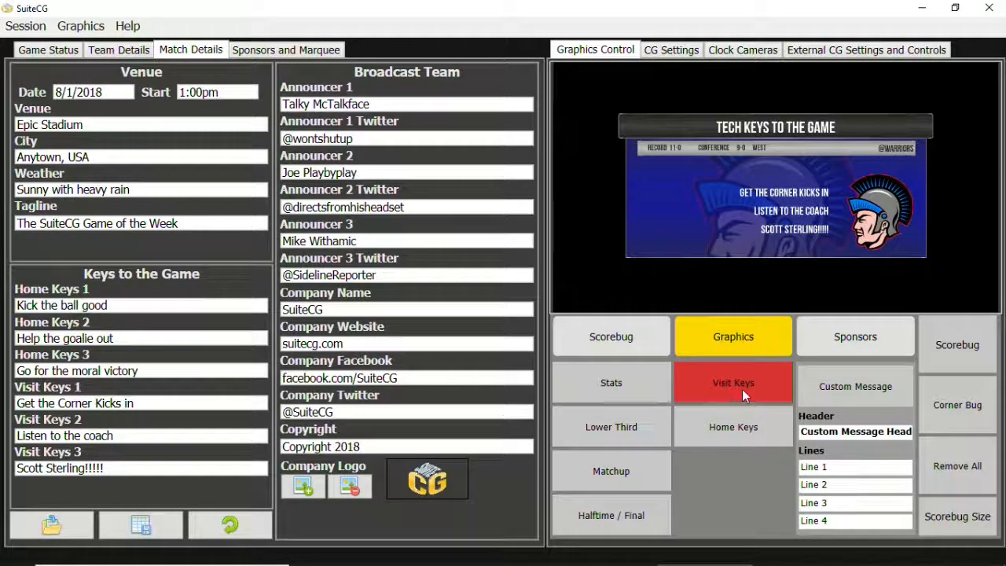
# Mark Key 2 as successful on the Visit Keys graphic and clear that mark again.
pyautogui.rightClick(769, 378)
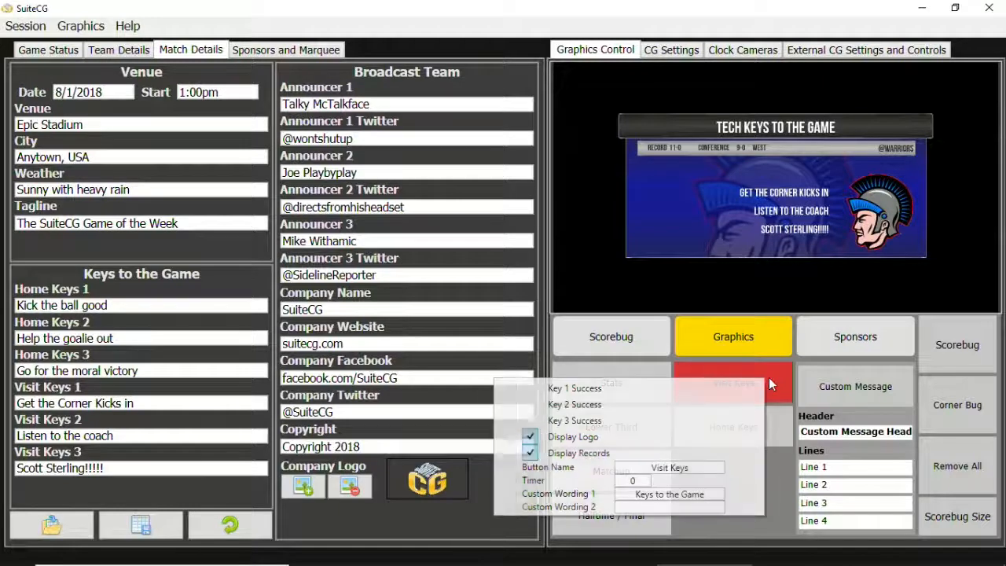
pyautogui.click(600, 409)
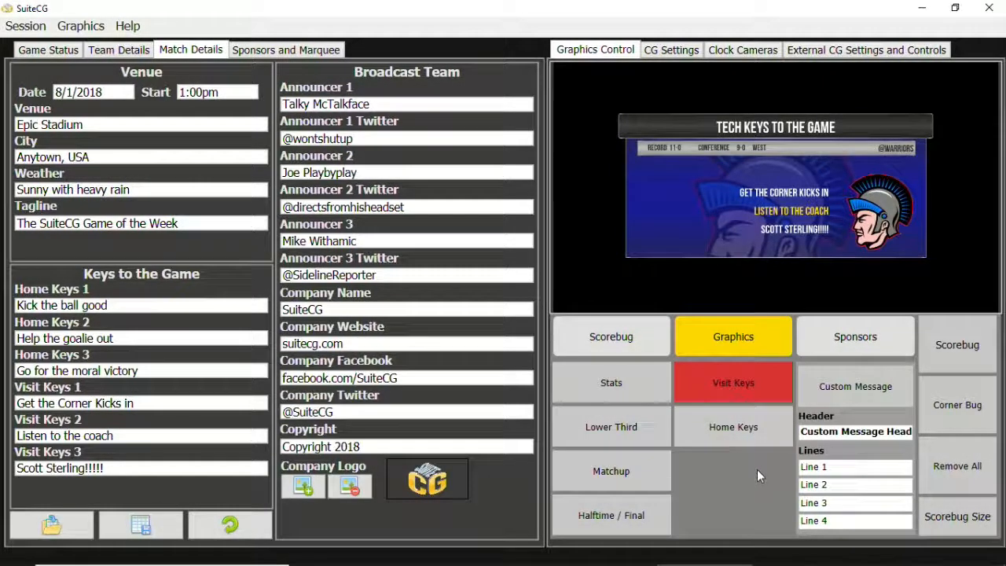
pyautogui.rightClick(743, 385)
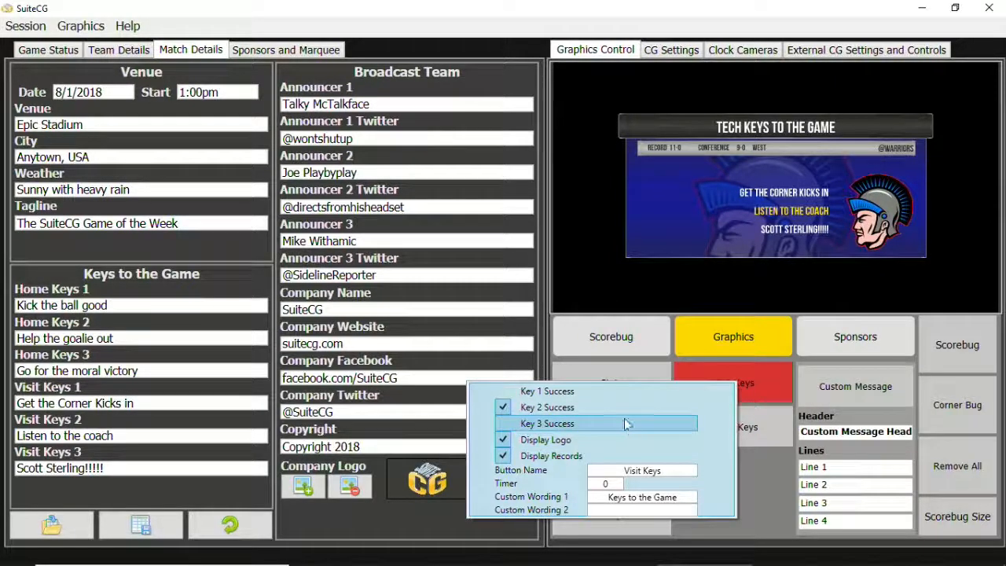
pyautogui.rightClick(755, 388)
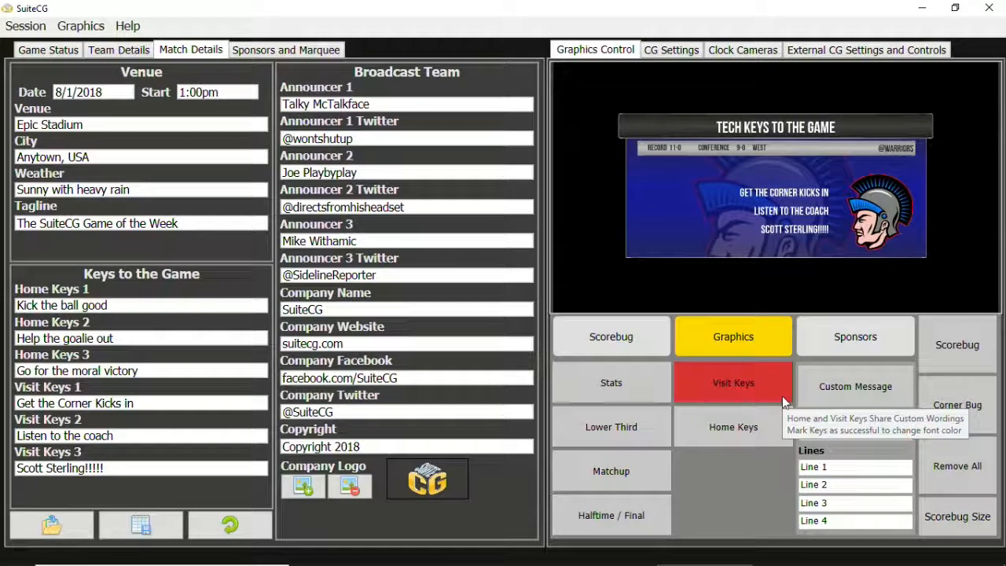
# Examine the custom wording and timer options of the Visit Keys graphic.
pyautogui.rightClick(756, 382)
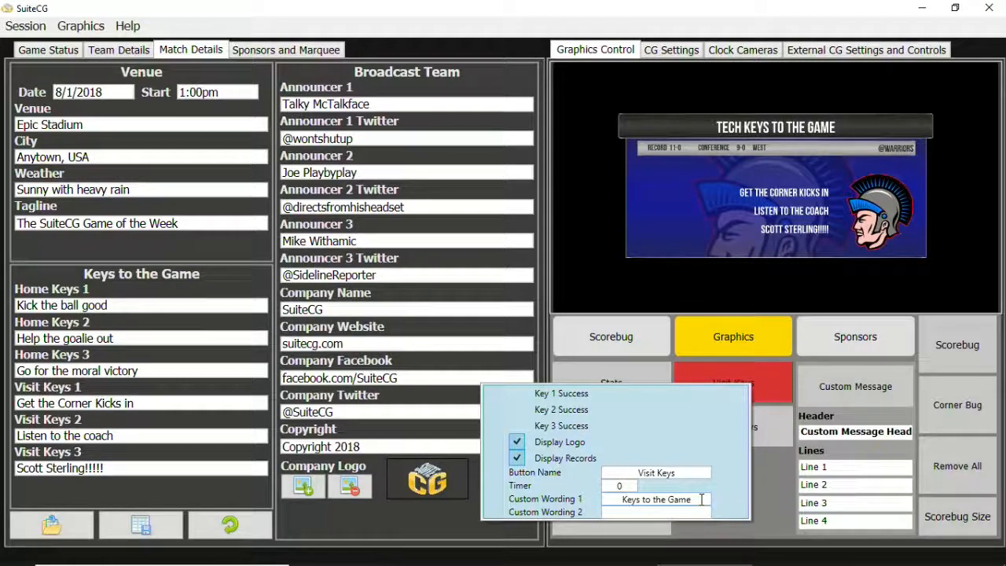
pyautogui.moveTo(701, 499); pyautogui.dragTo(635, 509)
pyautogui.click(660, 498)
pyautogui.click(763, 474)
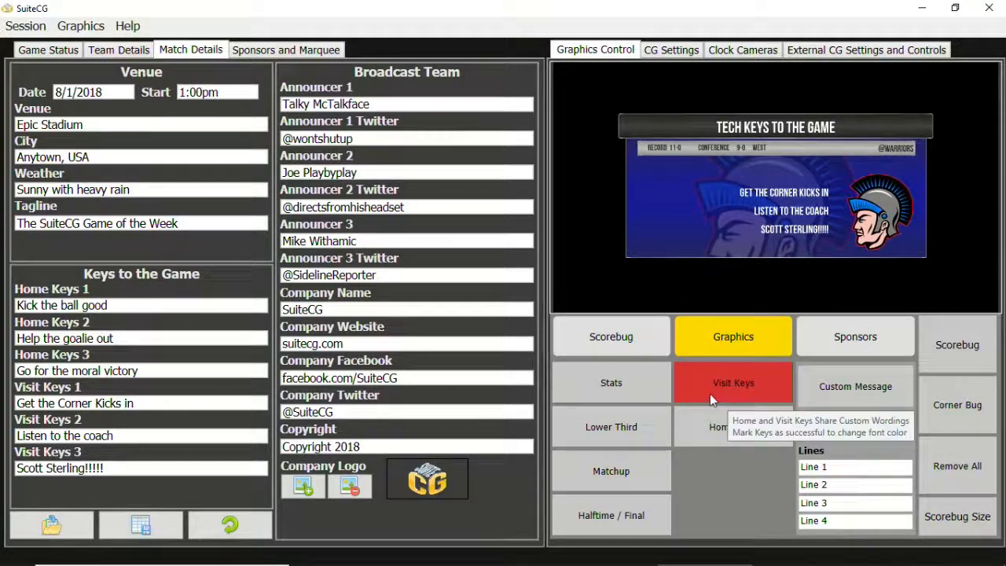
pyautogui.rightClick(696, 378)
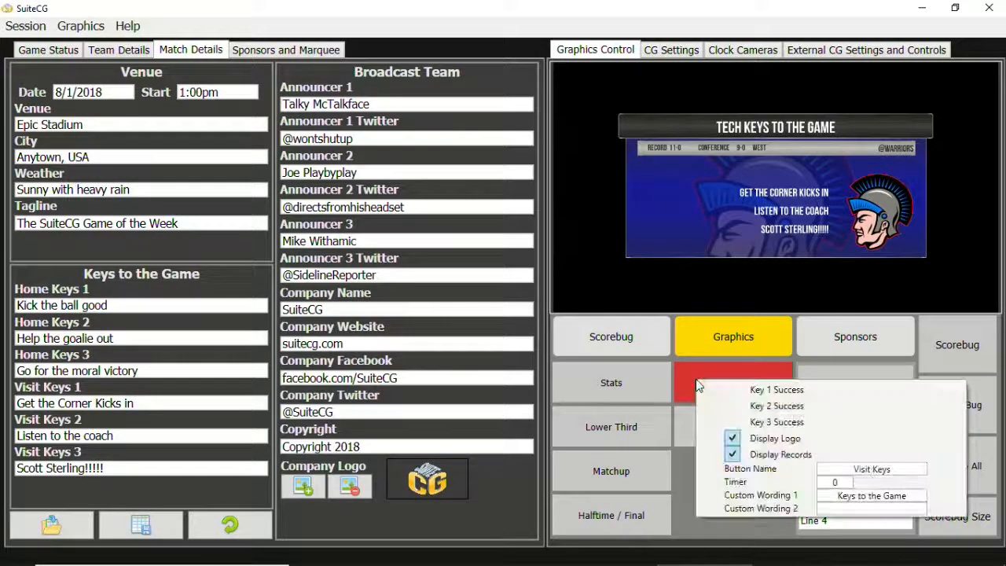
pyautogui.doubleClick(838, 483)
pyautogui.click(832, 482)
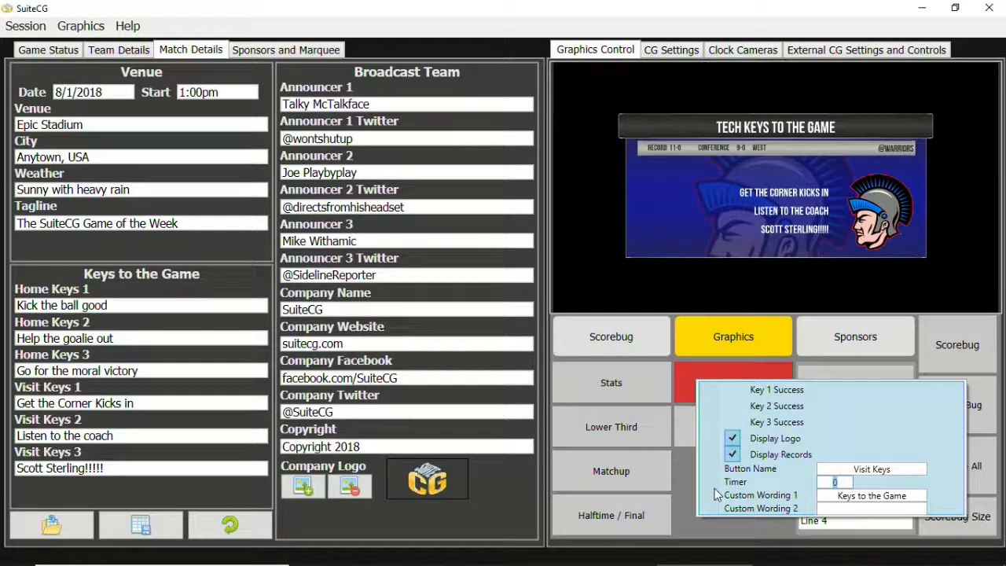
pyautogui.click(680, 485)
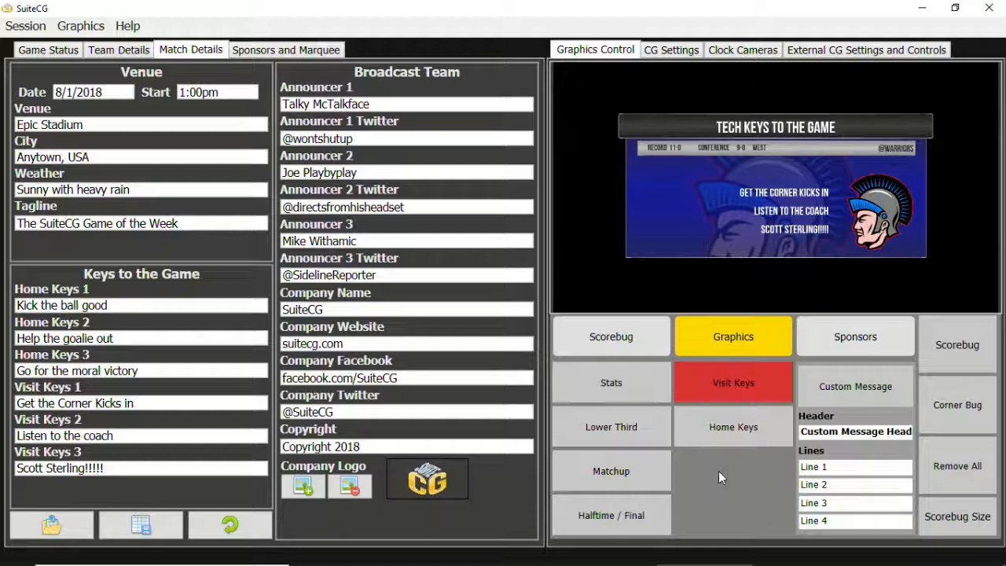
# Examine the Visiting Team output key-value pairs, including the full logo path, alongside the team details.
pyautogui.click(835, 49)
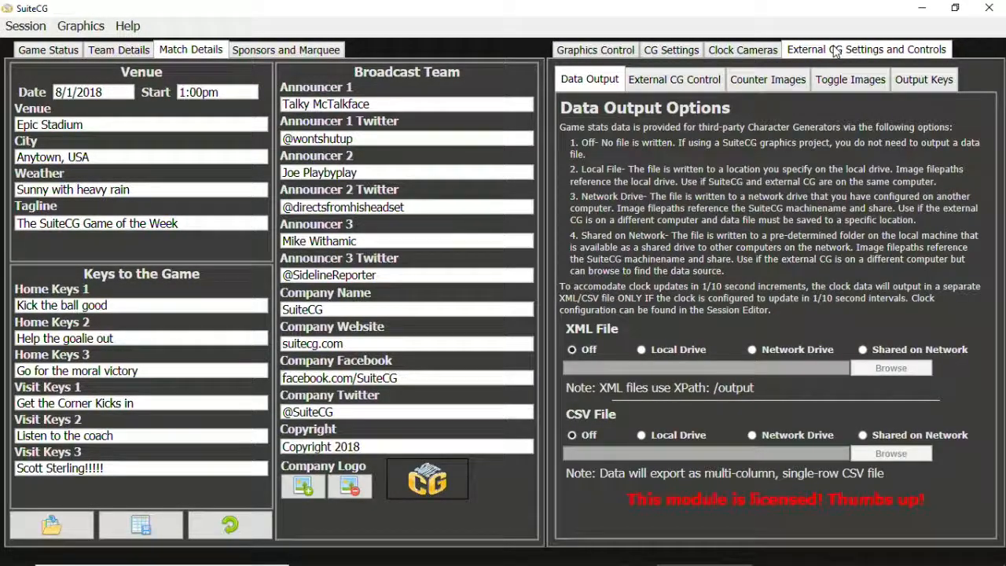
pyautogui.click(925, 90)
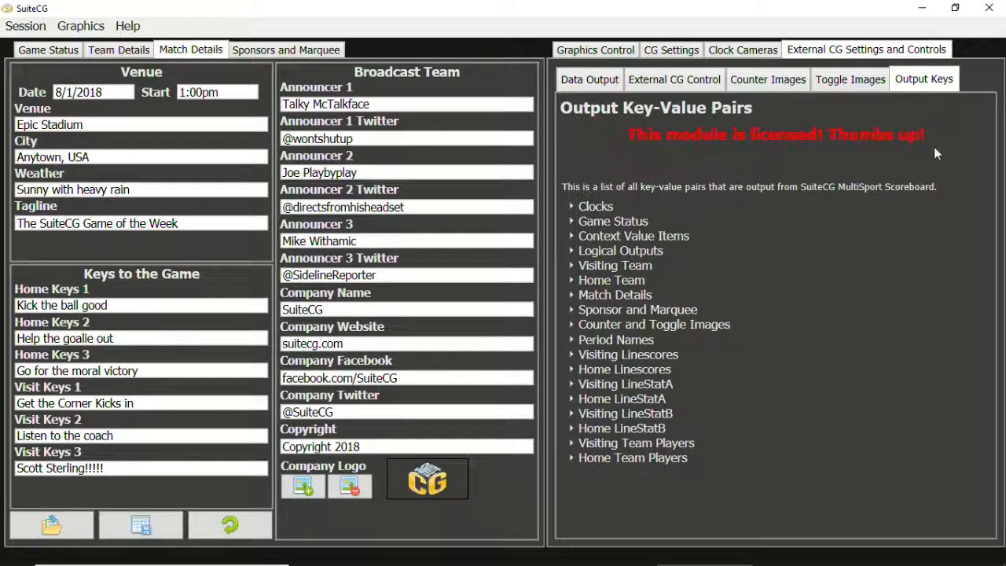
pyautogui.click(571, 266)
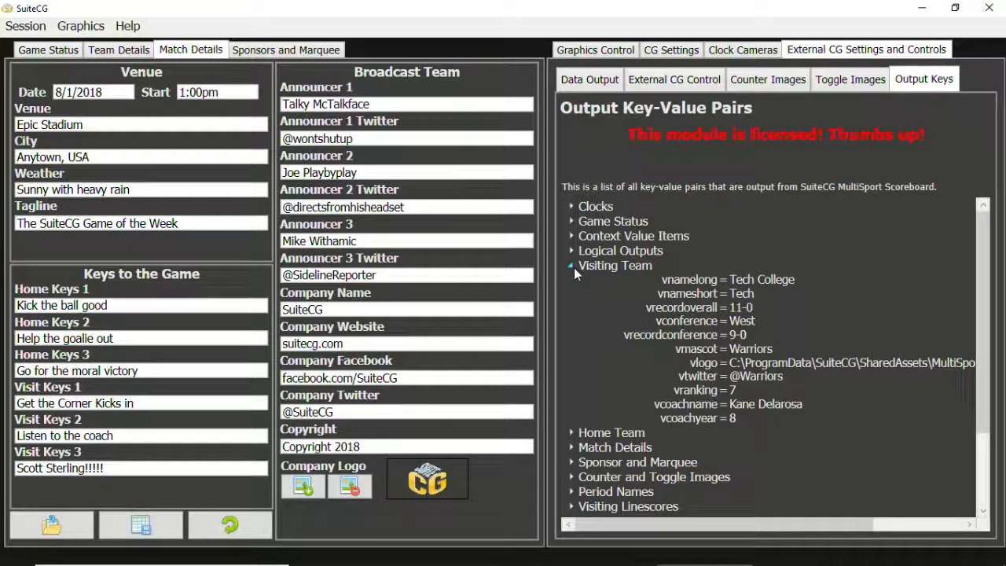
pyautogui.click(126, 52)
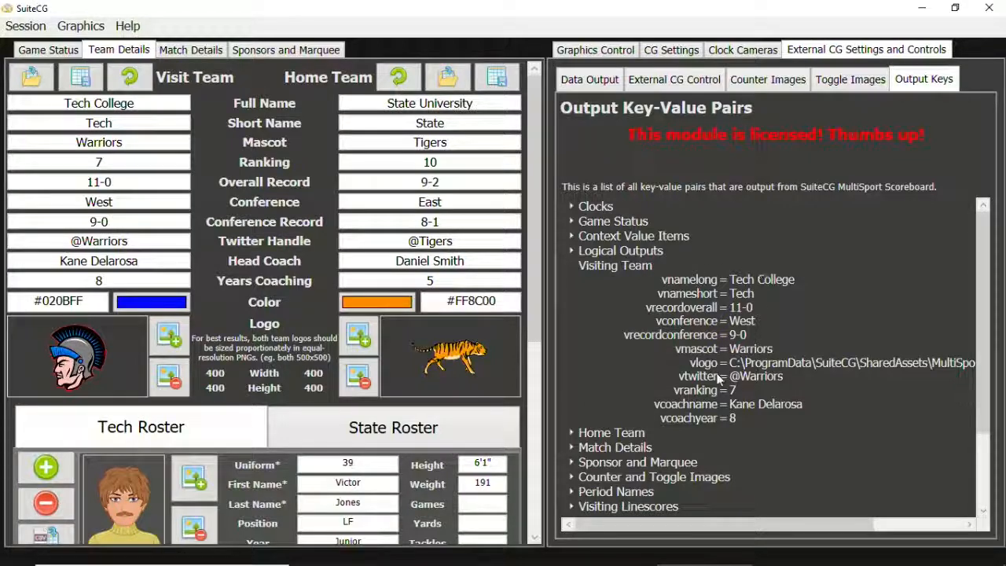
pyautogui.moveTo(681, 521); pyautogui.dragTo(792, 556)
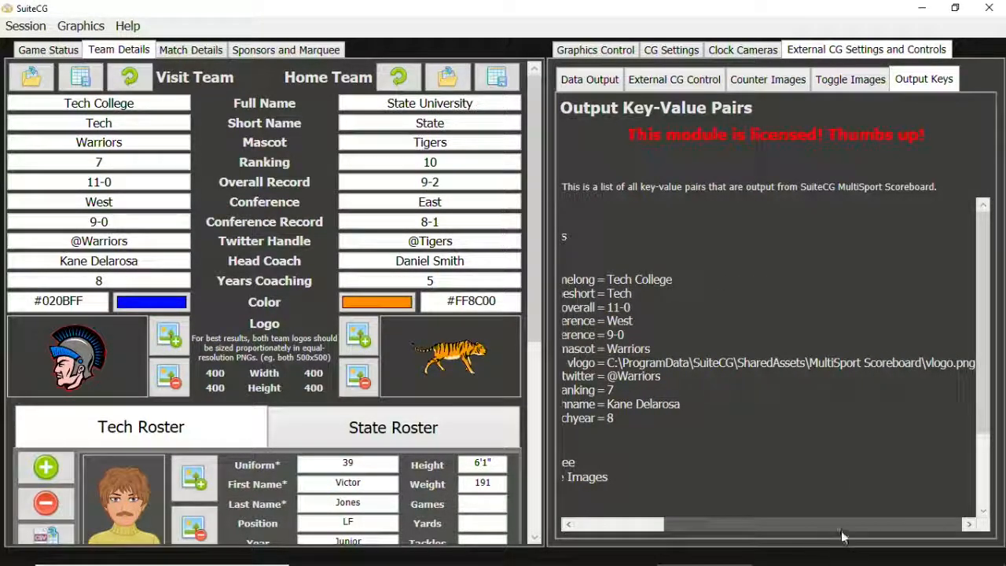
pyautogui.moveTo(843, 525); pyautogui.dragTo(645, 533)
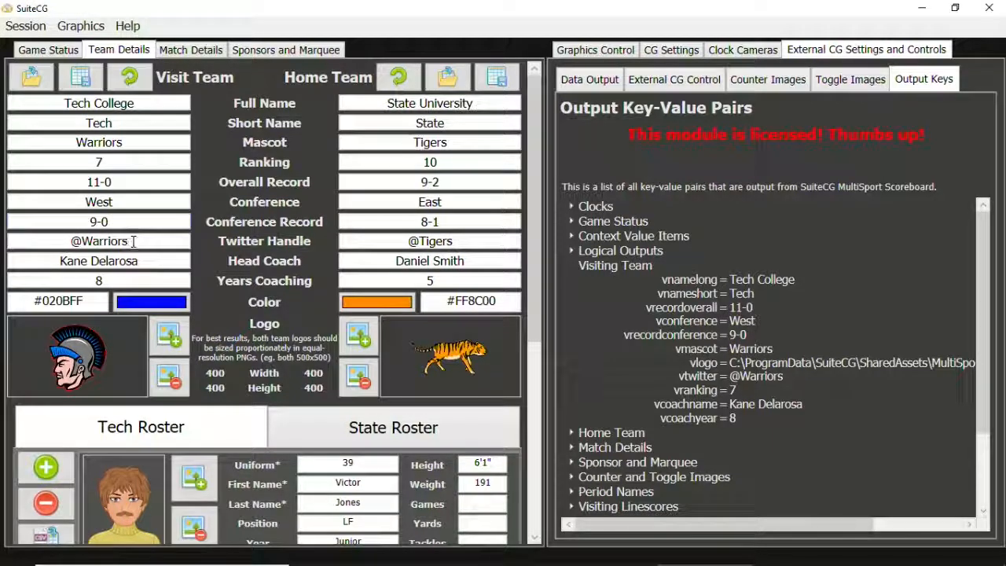
# Change the visiting team's mascot to Spartans.
pyautogui.moveTo(127, 146); pyautogui.dragTo(55, 144)
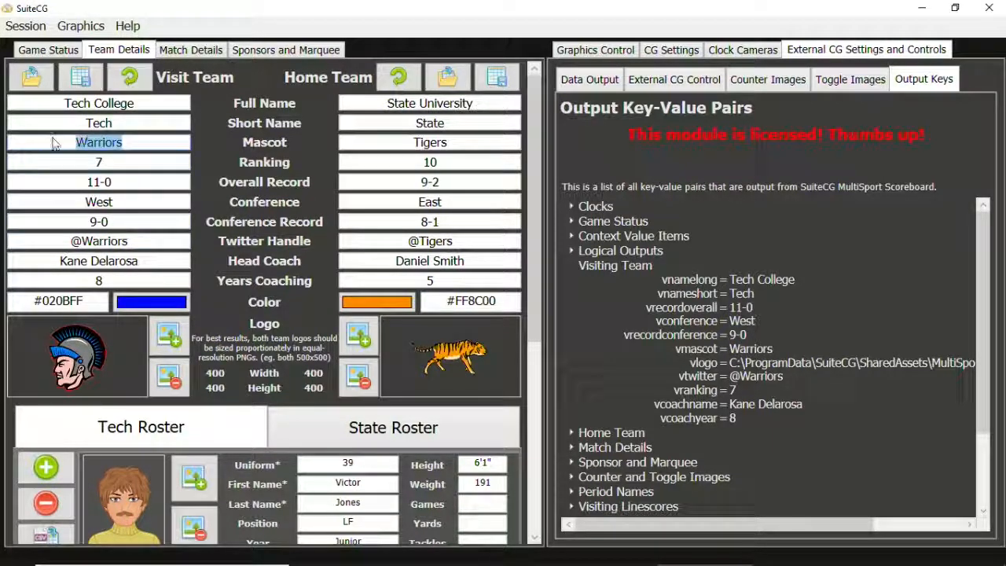
pyautogui.write('Spartans')
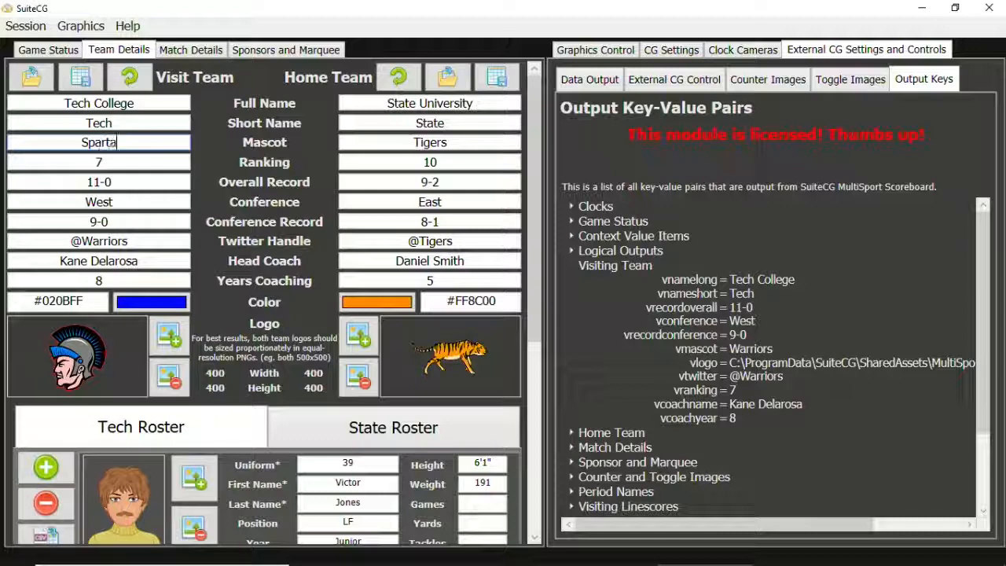
pyautogui.press('Tab')
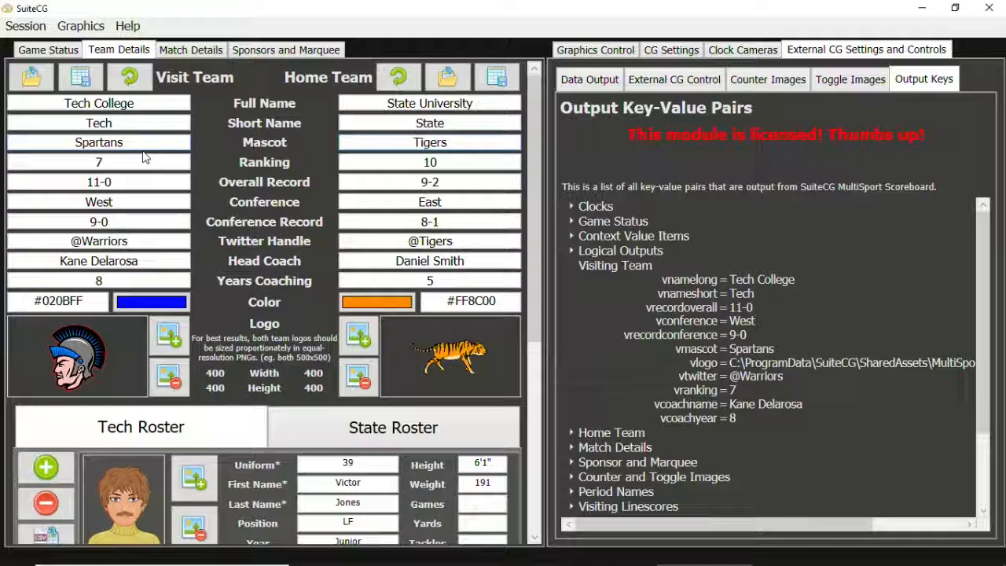
# Put the Scorebug on air with the game status controls shown, and start the sponsor carousel and the marquee.
pyautogui.click(599, 52)
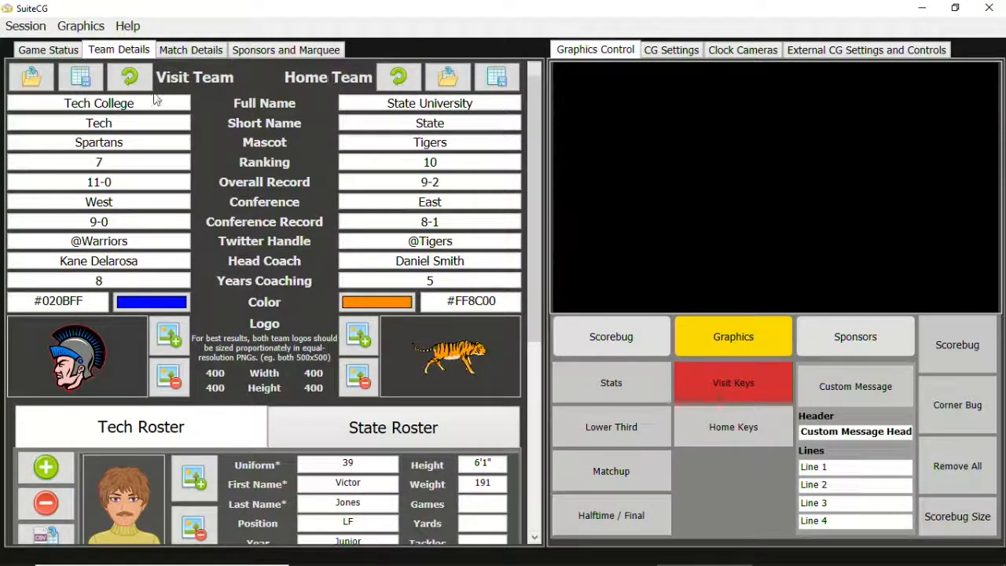
pyautogui.click(60, 51)
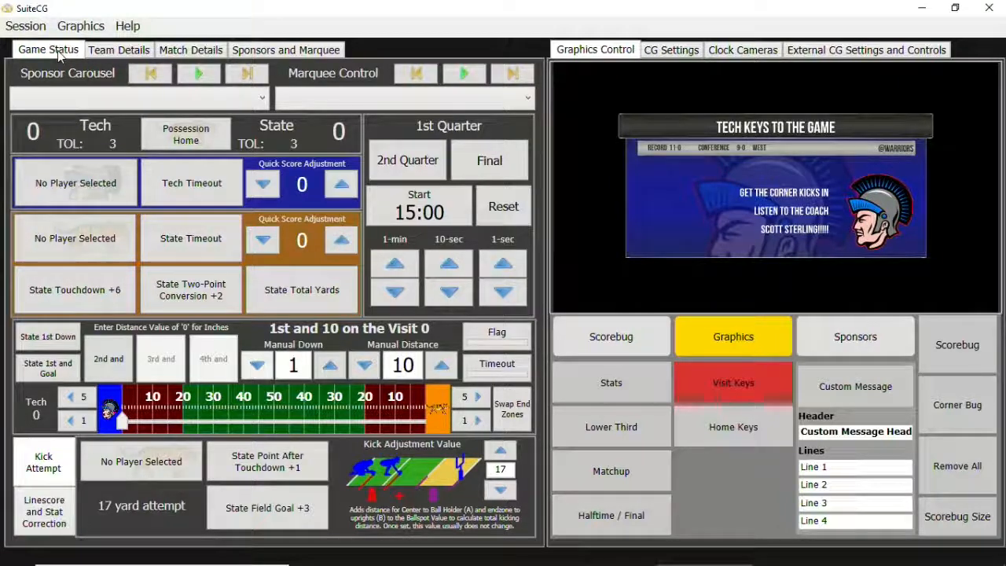
pyautogui.click(961, 342)
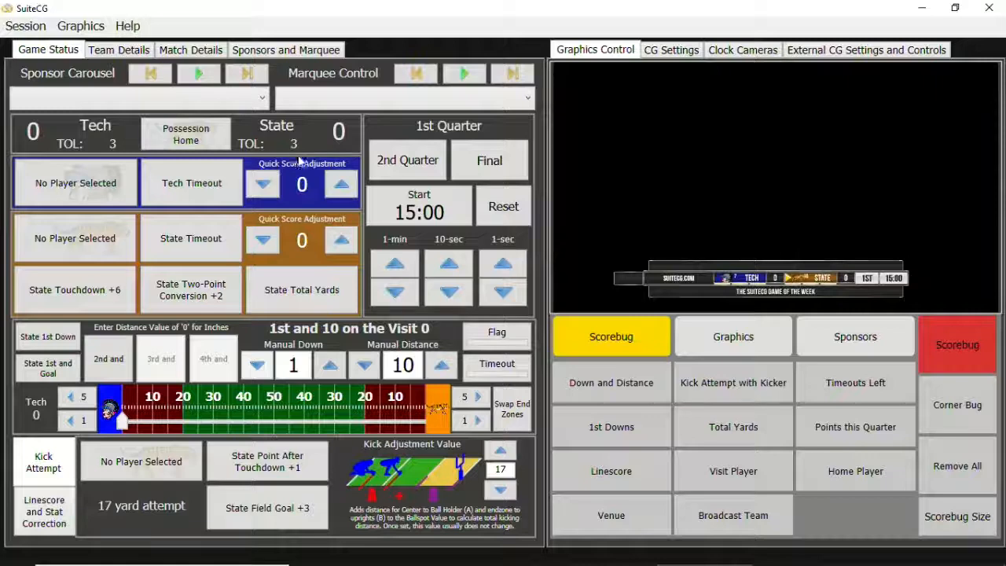
pyautogui.click(193, 74)
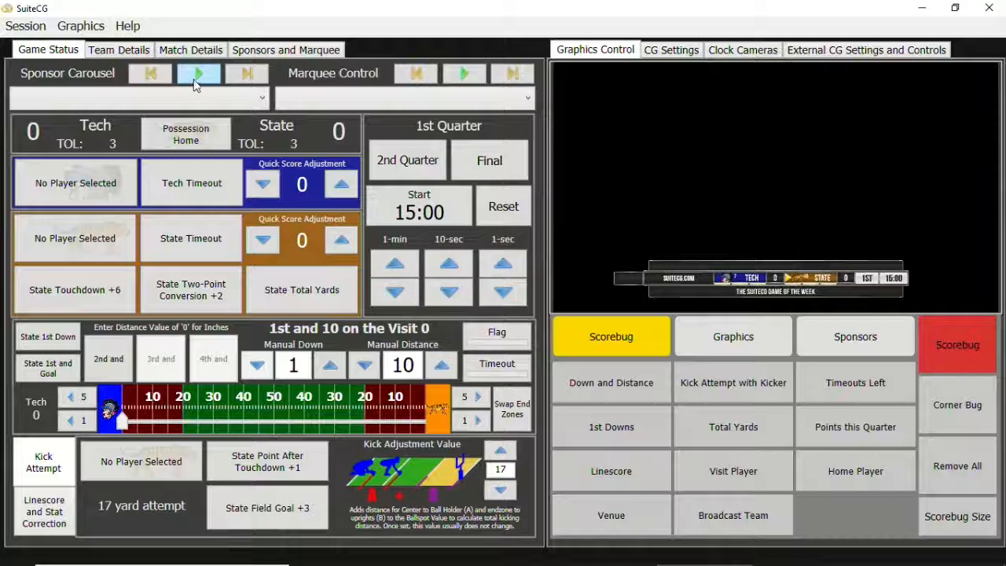
pyautogui.click(465, 73)
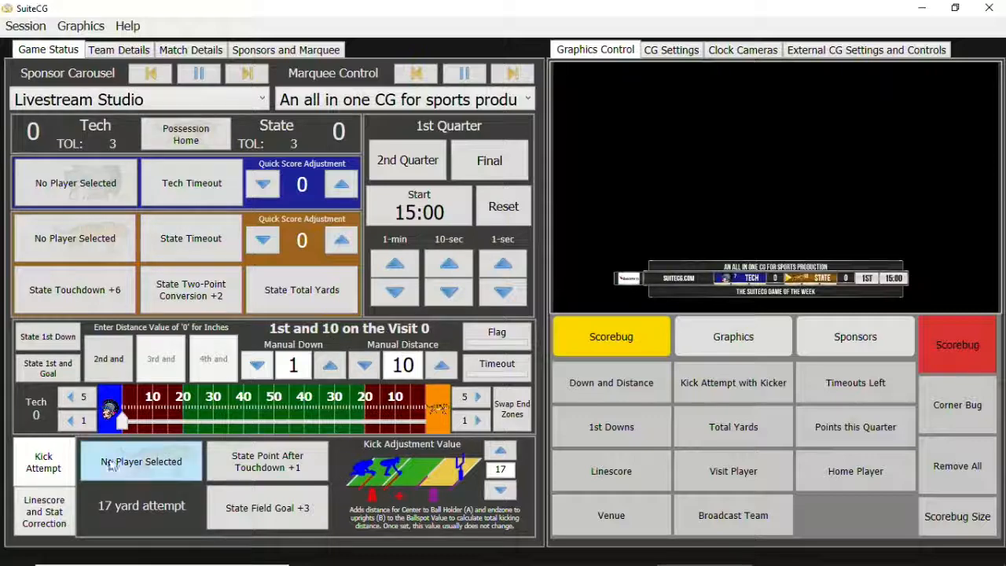
# View the linescore and stat correction controls, and return to the kick attempt controls.
pyautogui.click(47, 511)
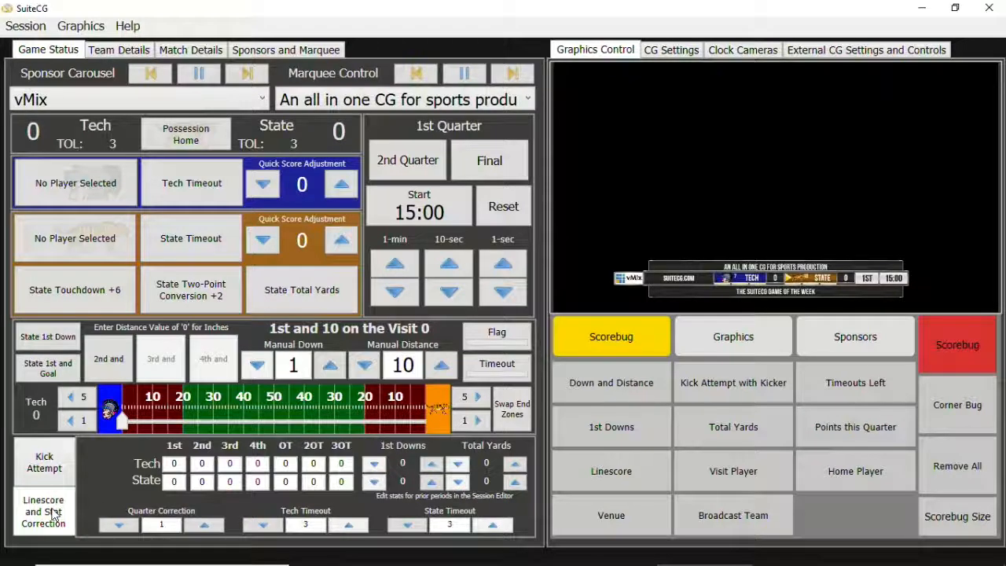
pyautogui.click(44, 467)
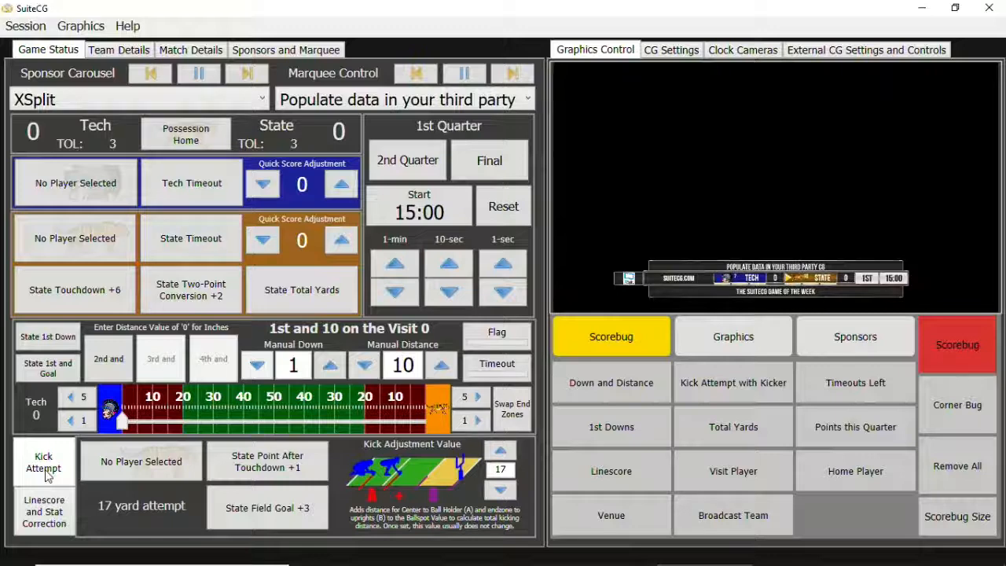
# Open the Session Editor and examine the per-period counter values in the Linestatus Table.
pyautogui.click(27, 29)
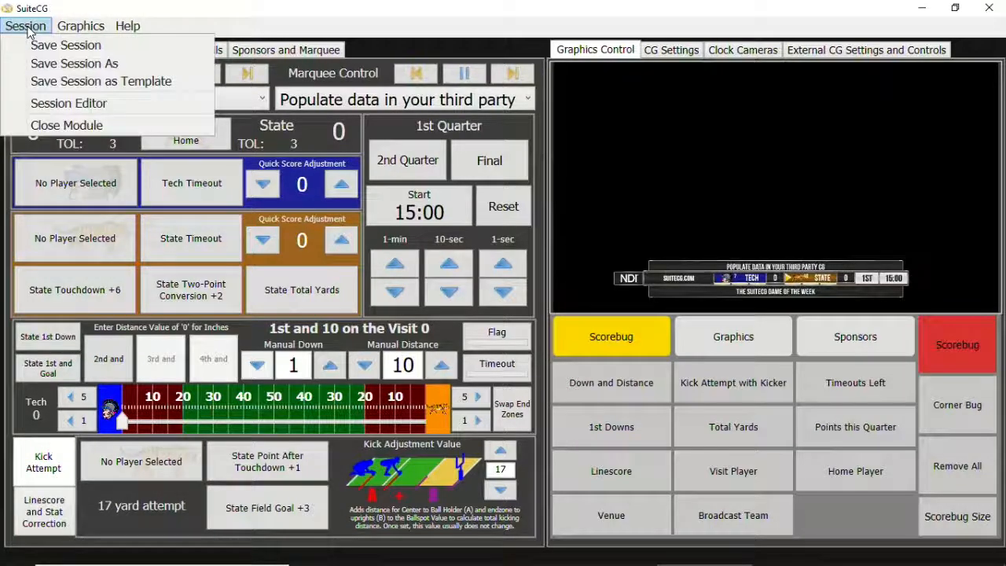
pyautogui.click(43, 103)
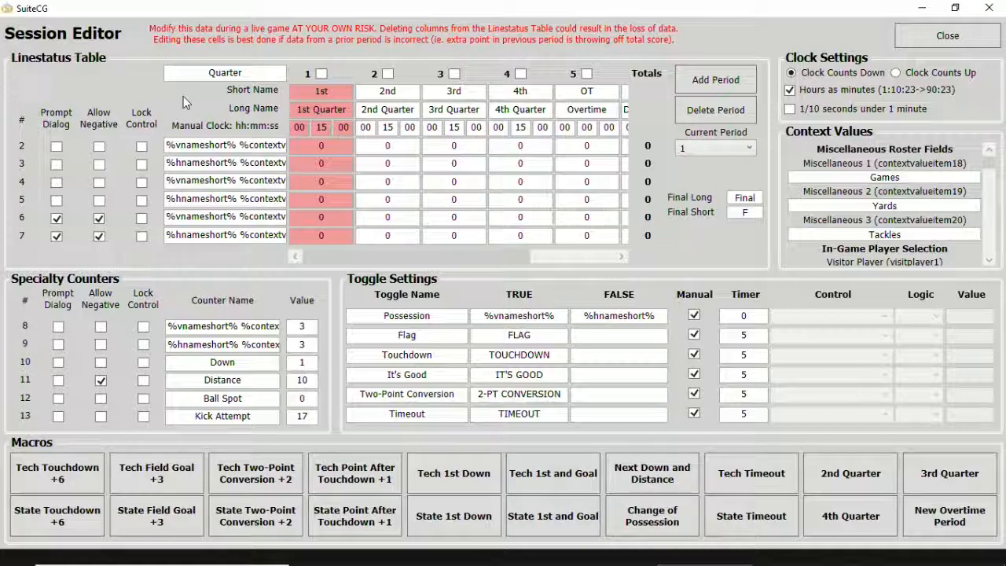
pyautogui.click(343, 147)
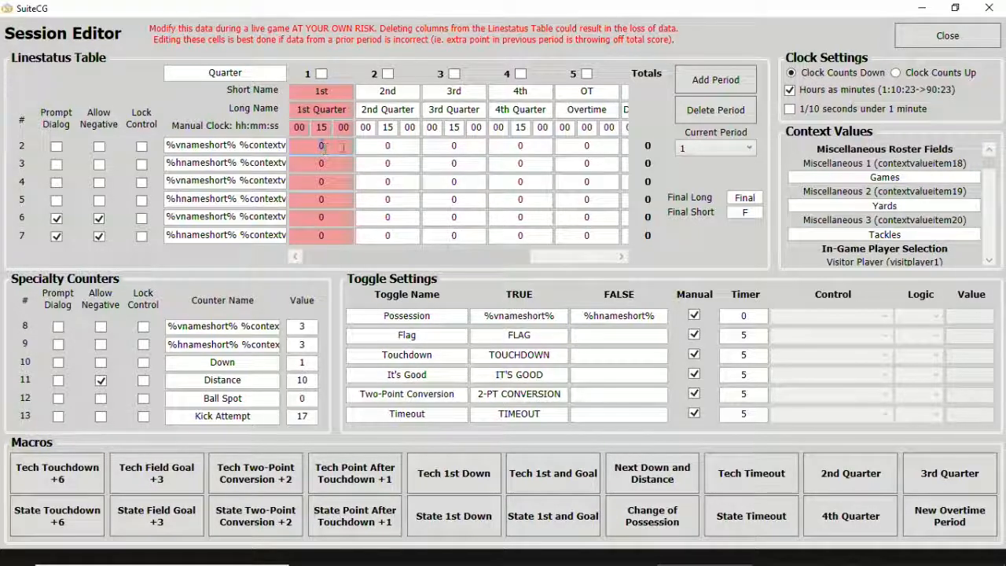
pyautogui.click(386, 165)
pyautogui.doubleClick(387, 182)
pyautogui.doubleClick(455, 201)
pyautogui.doubleClick(455, 218)
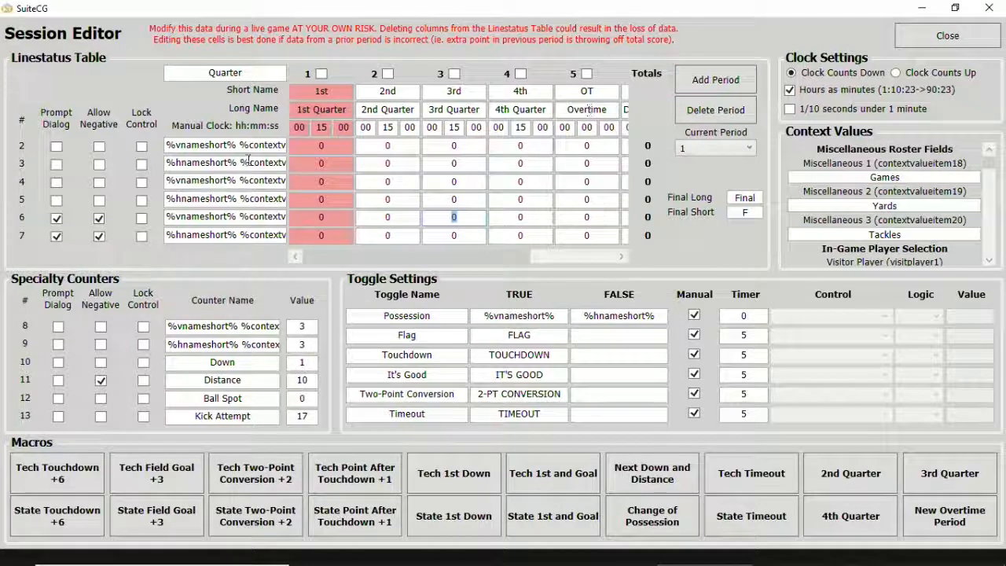
# Examine the variables in counter 2's name and the matching Counter Pairings entry among the Context Values.
pyautogui.click(217, 145)
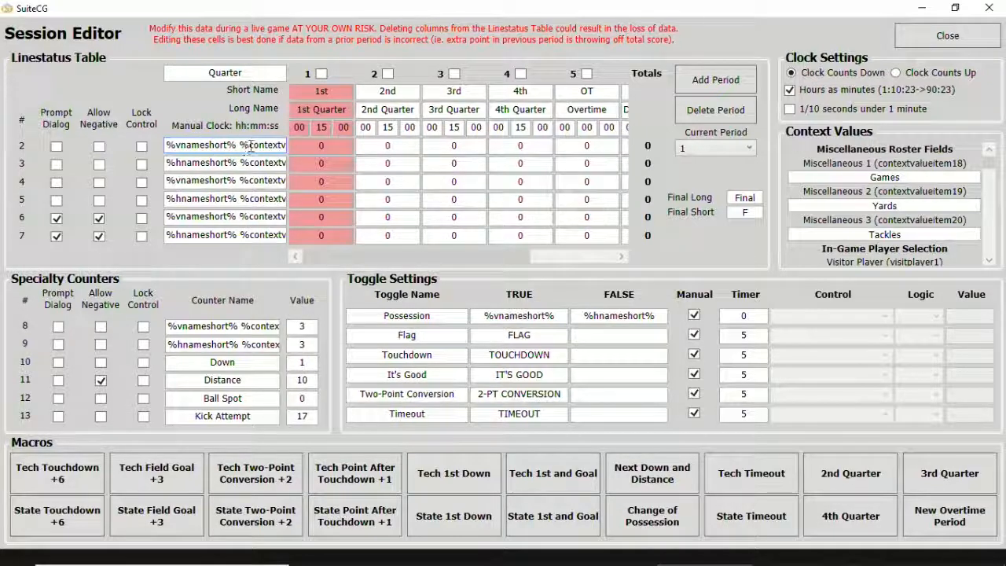
pyautogui.moveTo(240, 146)
pyautogui.mouseDown()
pyautogui.moveTo(283, 146)
pyautogui.moveTo(250, 146)
pyautogui.mouseUp()
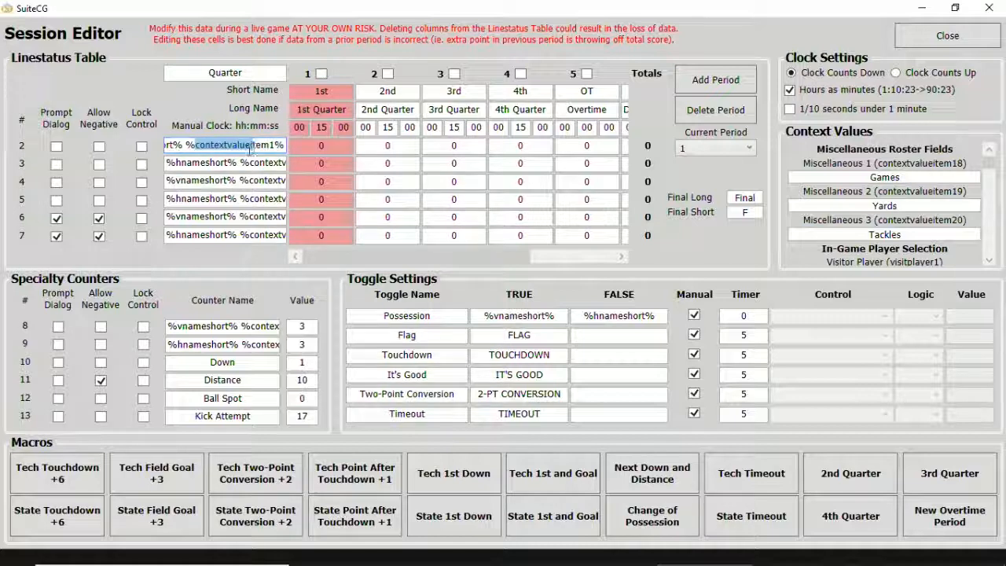
pyautogui.click(242, 146)
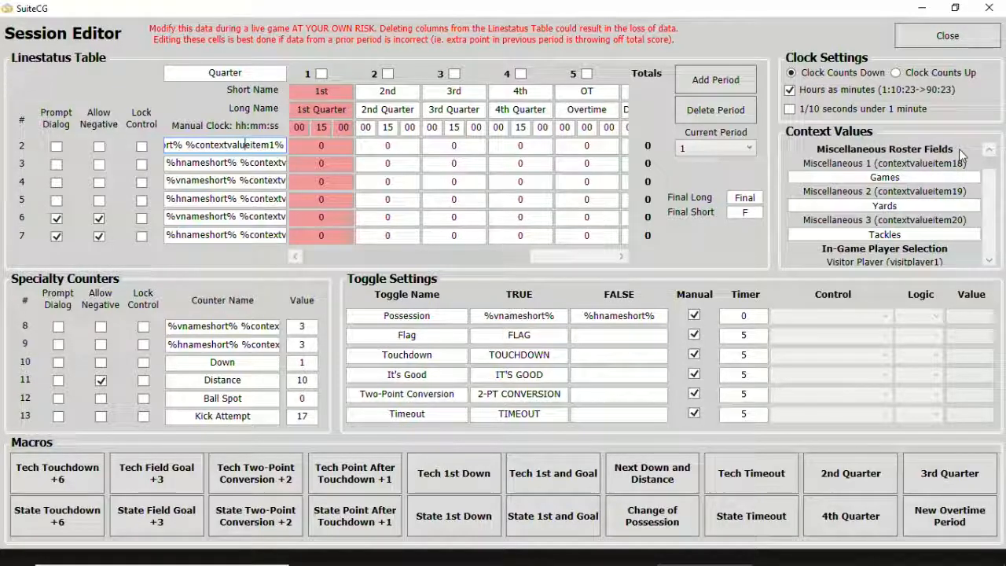
pyautogui.click(990, 260)
pyautogui.scroll(-5, 991, 267)
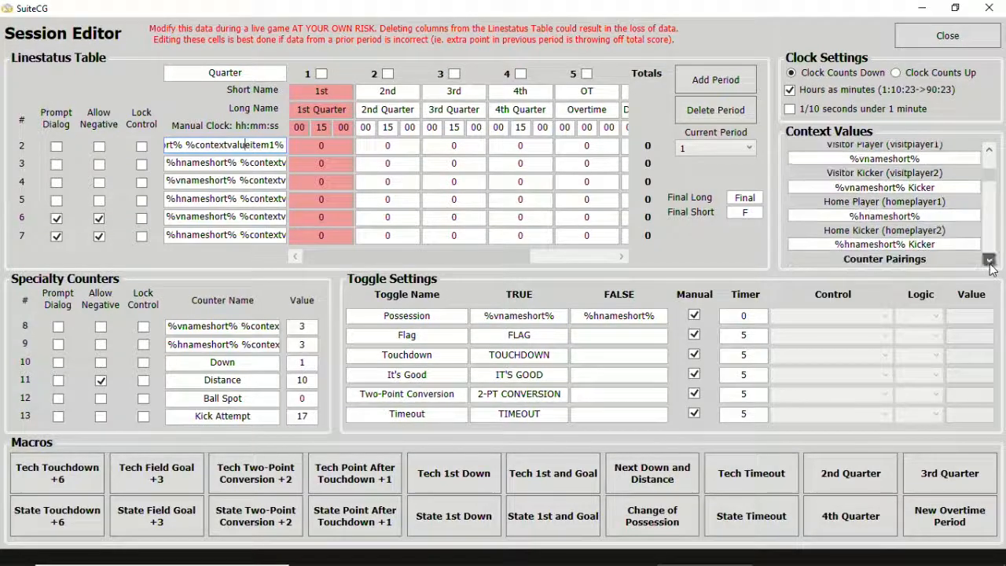
pyautogui.scroll(-3, 991, 267)
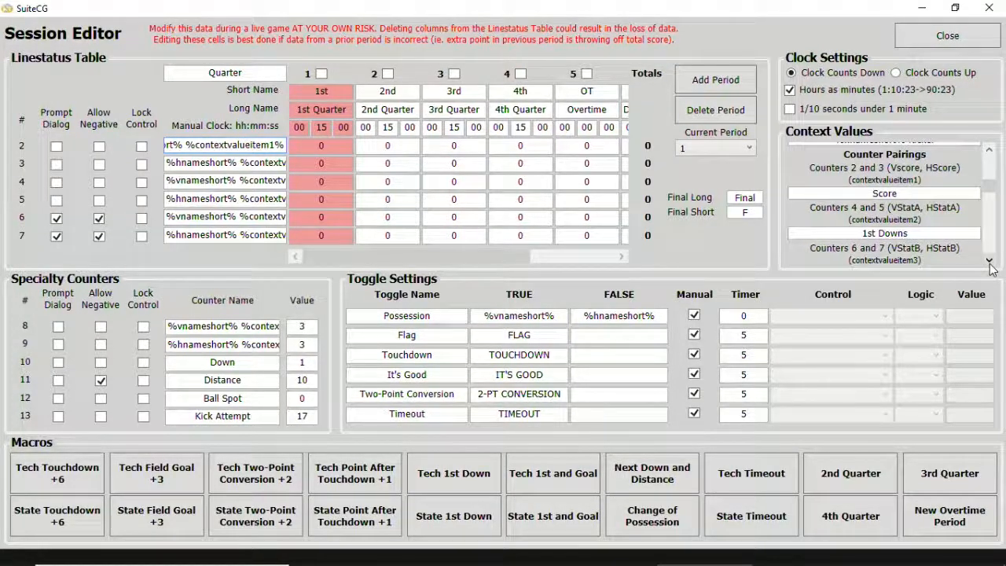
pyautogui.click(989, 151)
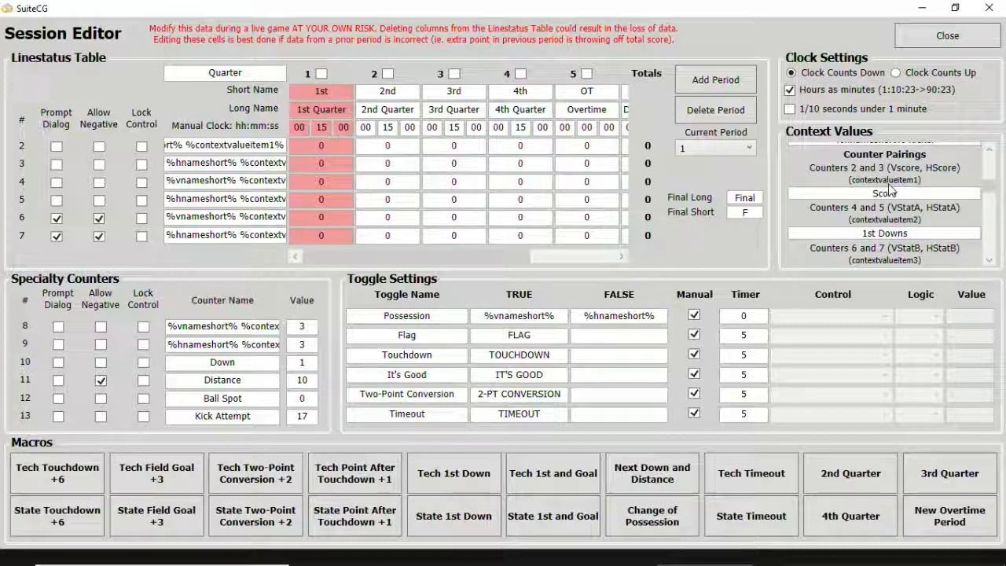
# Compare the Score pairing in the Context Values with the contextvalueitem1 variable in the names of counters 2 and 3.
pyautogui.moveTo(897, 193); pyautogui.dragTo(871, 195)
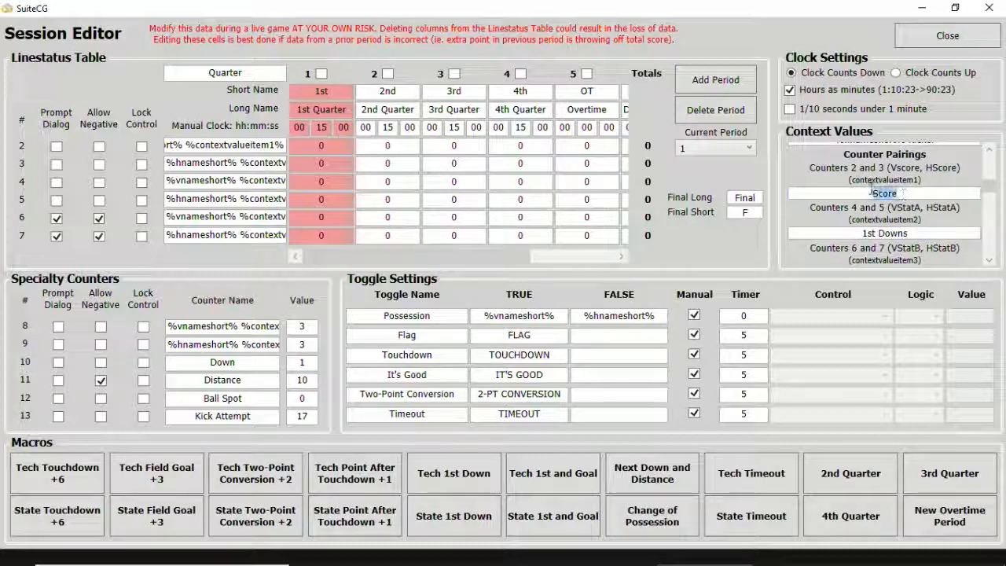
pyautogui.click(897, 193)
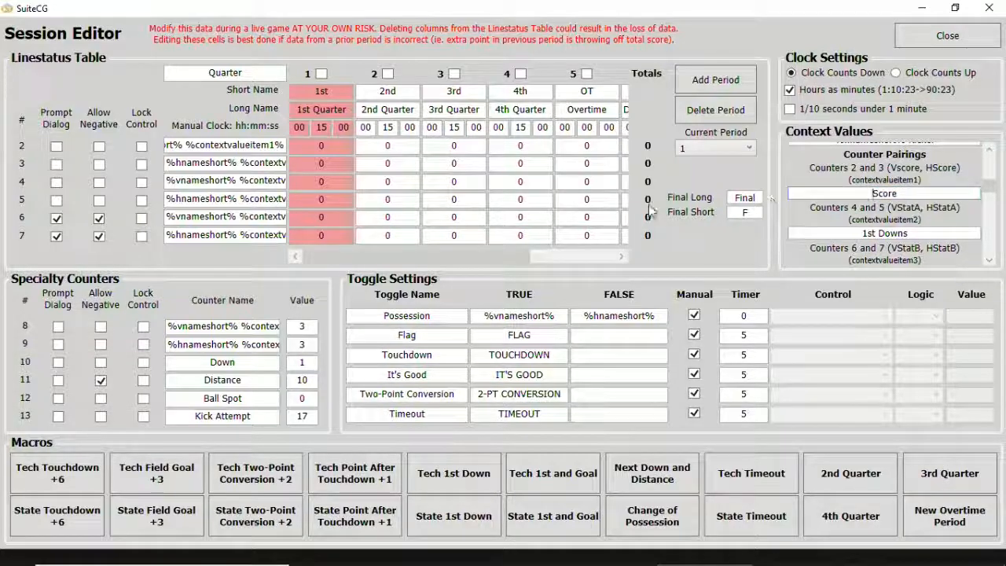
pyautogui.click(265, 144)
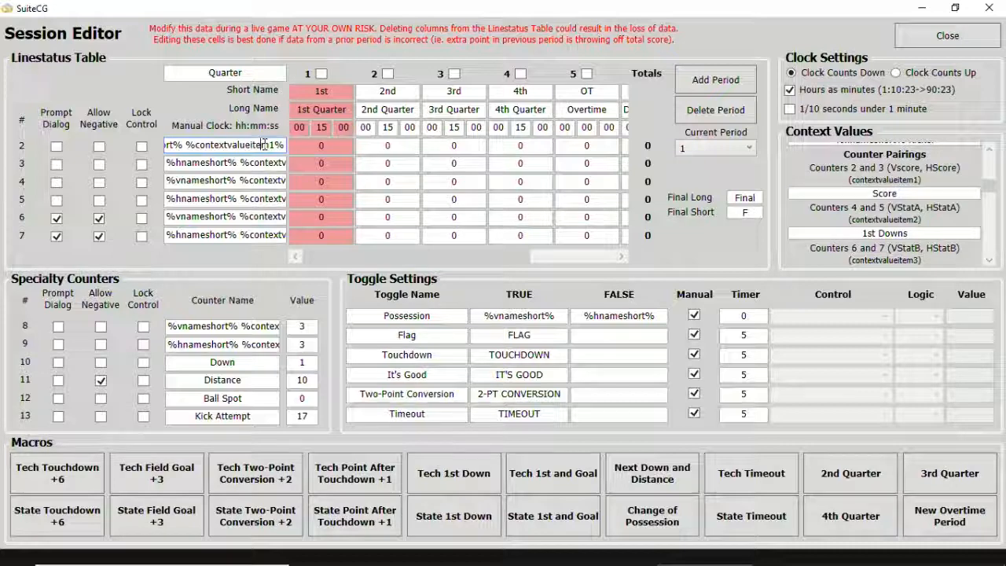
pyautogui.doubleClick(253, 148)
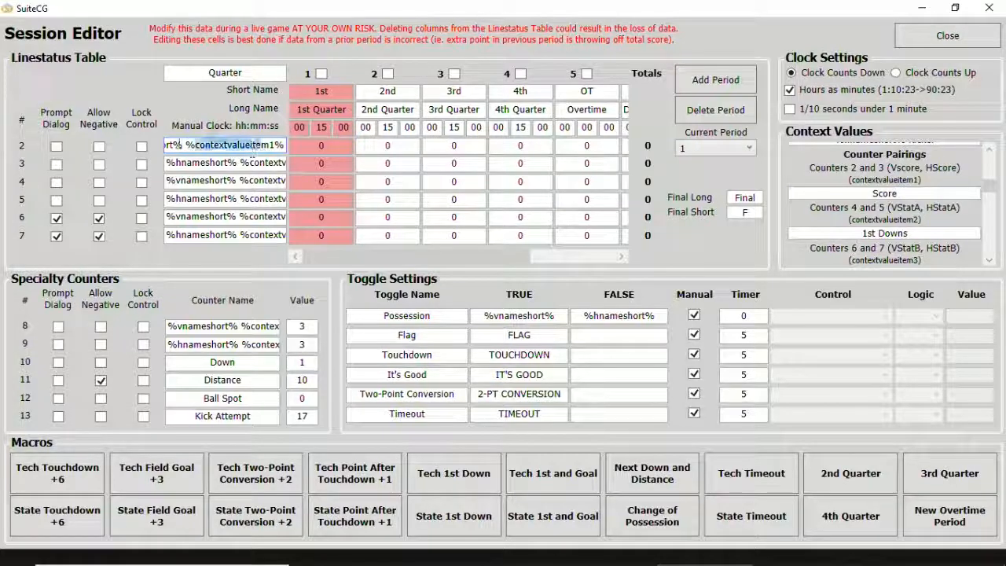
pyautogui.click(186, 146)
pyautogui.moveTo(242, 148); pyautogui.dragTo(305, 172)
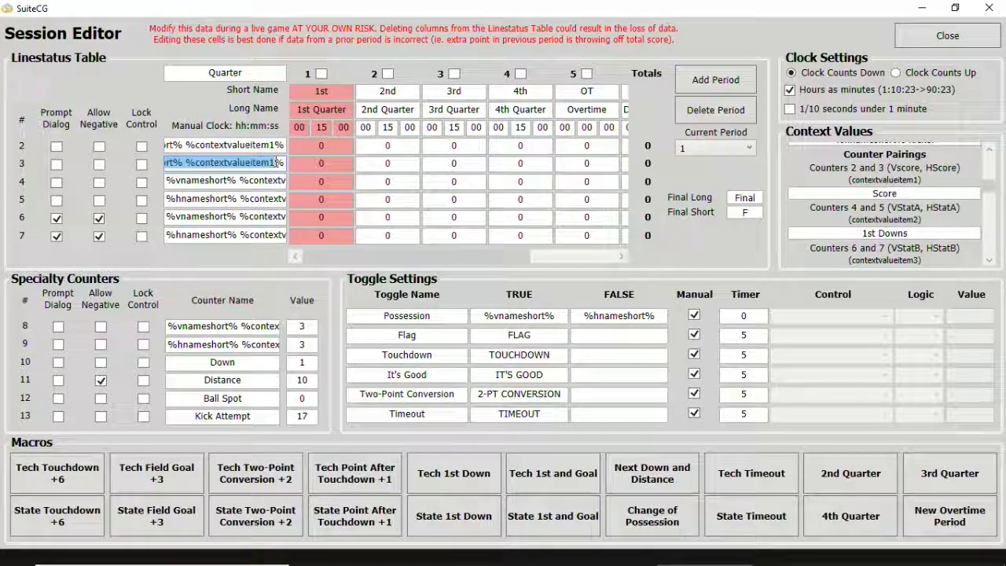
pyautogui.click(284, 165)
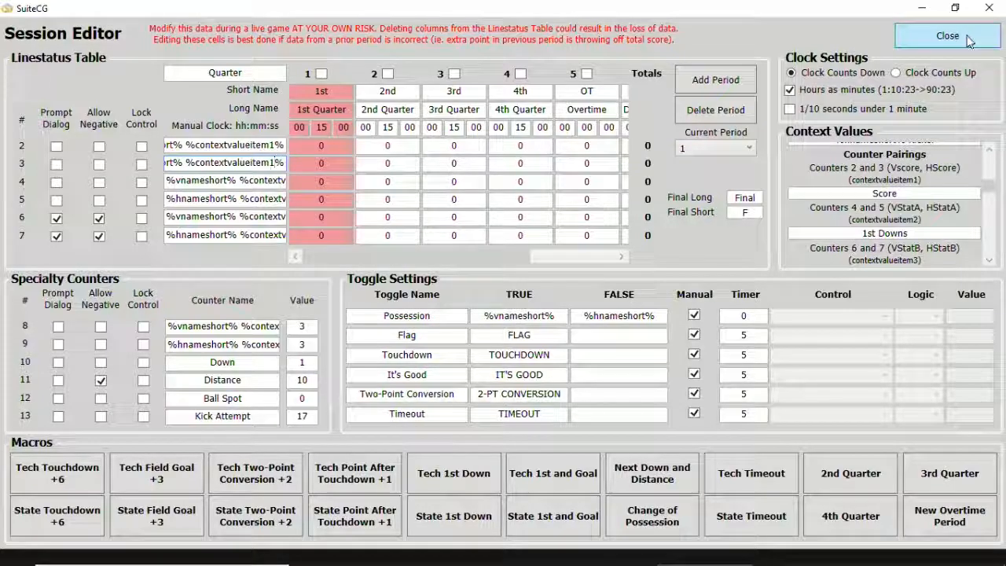
# Close the Session Editor and put the Stats graphic on air.
pyautogui.click(947, 37)
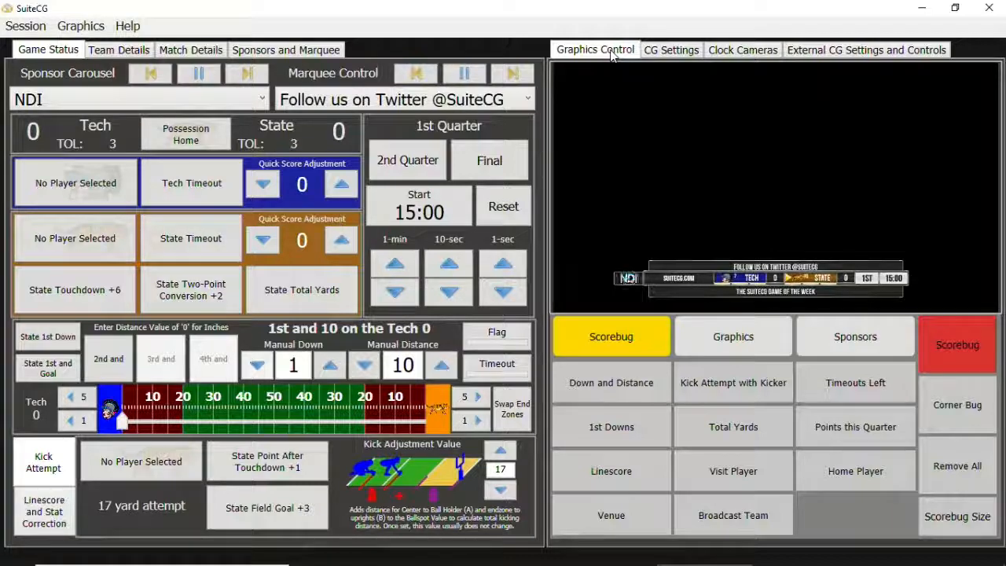
pyautogui.click(727, 339)
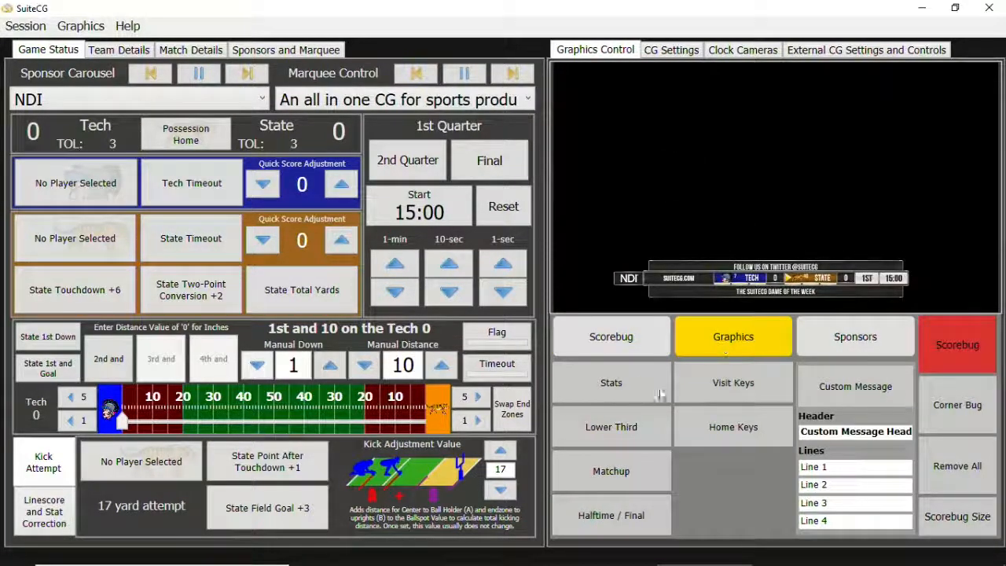
pyautogui.click(621, 383)
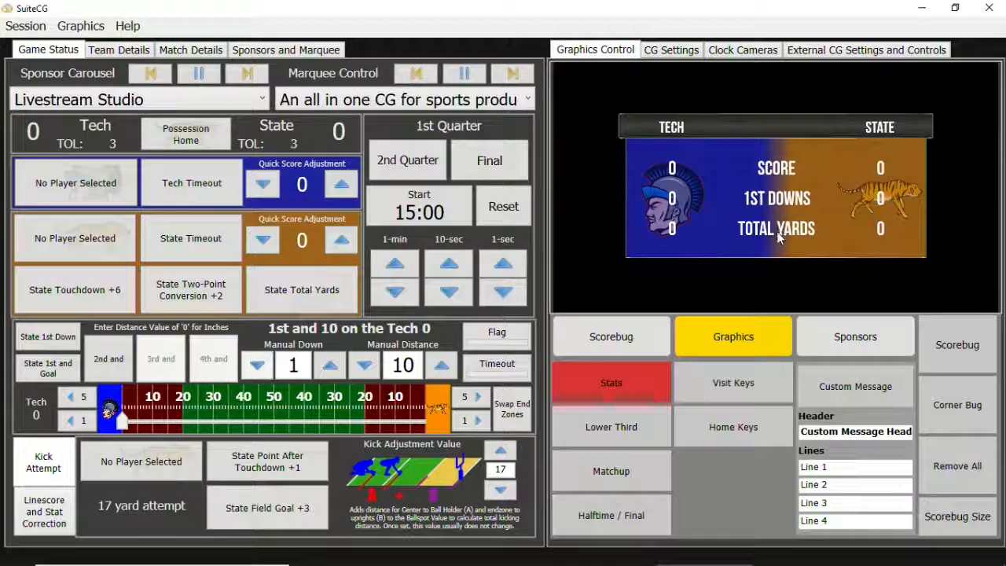
# Review the Context Value Items and Game Status groups among the output key-value pairs.
pyautogui.click(842, 50)
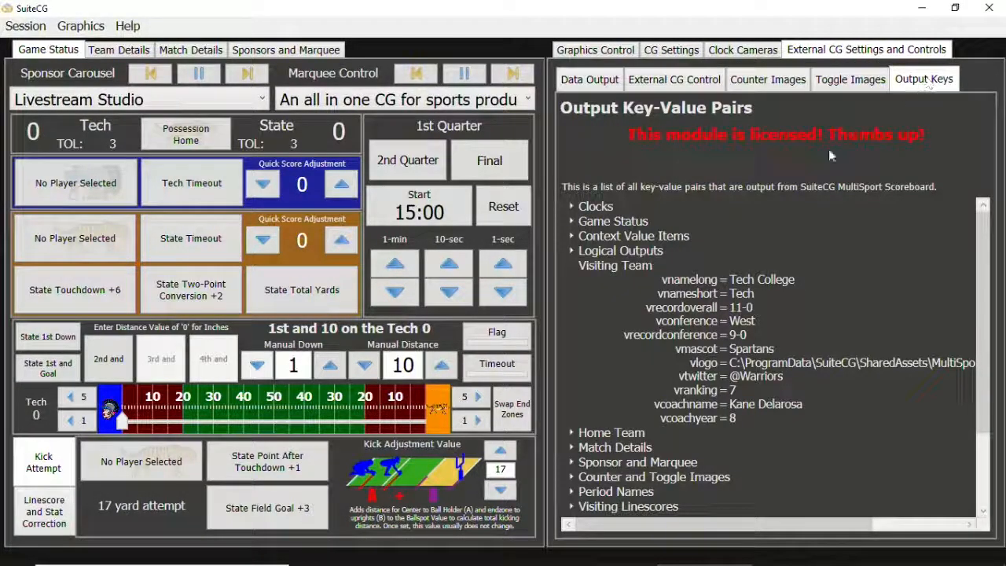
pyautogui.click(572, 265)
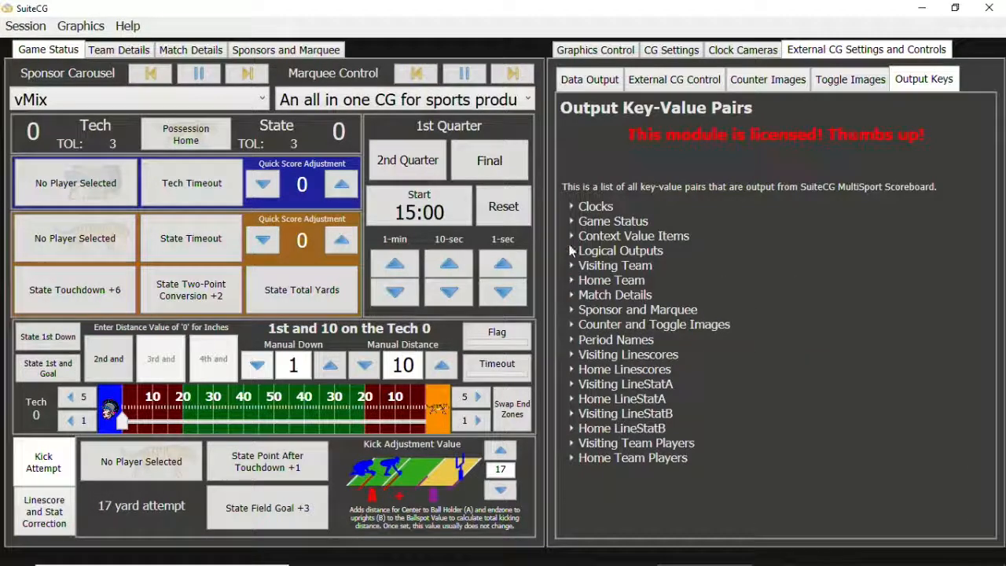
pyautogui.click(571, 236)
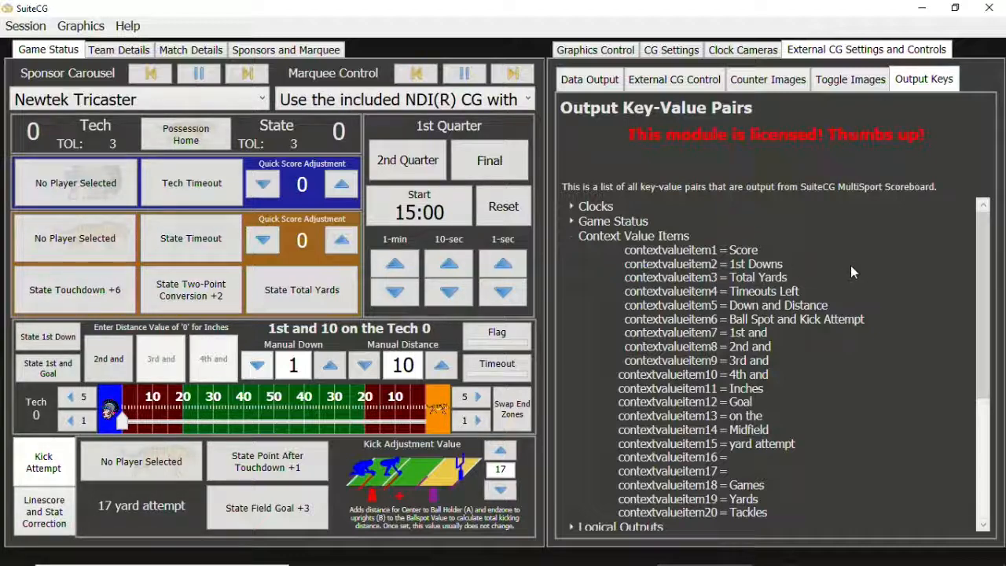
pyautogui.click(572, 223)
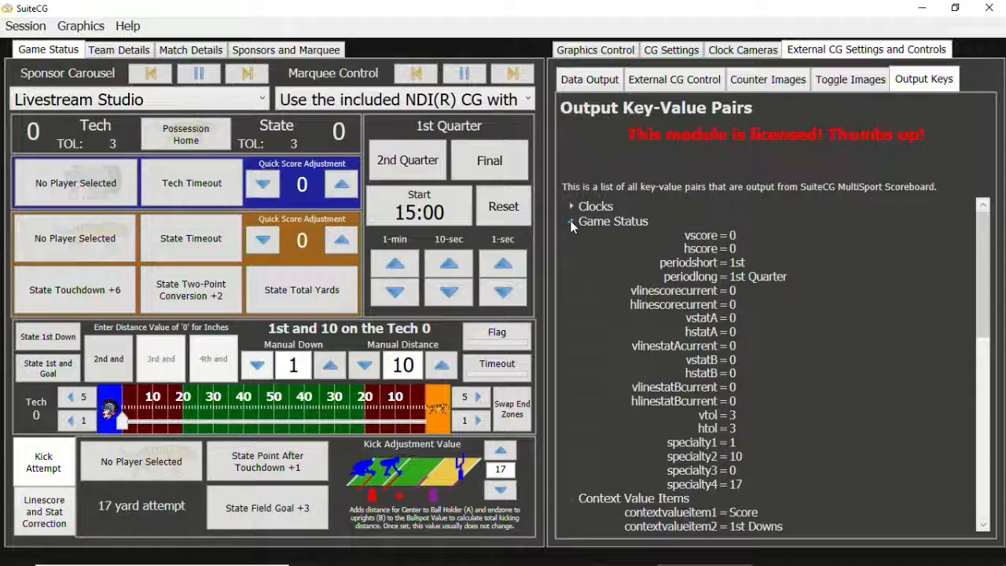
pyautogui.click(572, 224)
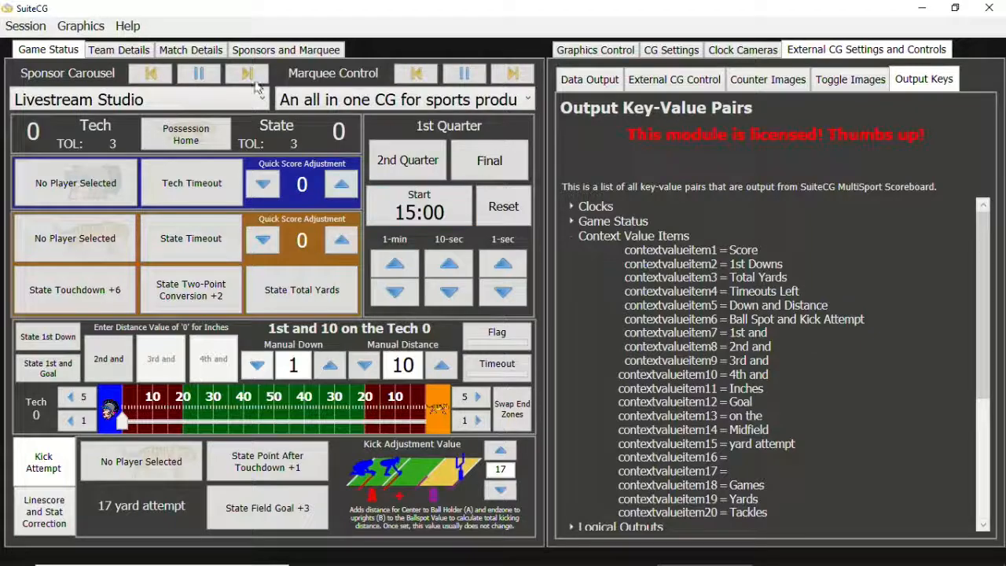
# Show the Tech roster in the team details and select the player with uniform number 4.
pyautogui.click(126, 50)
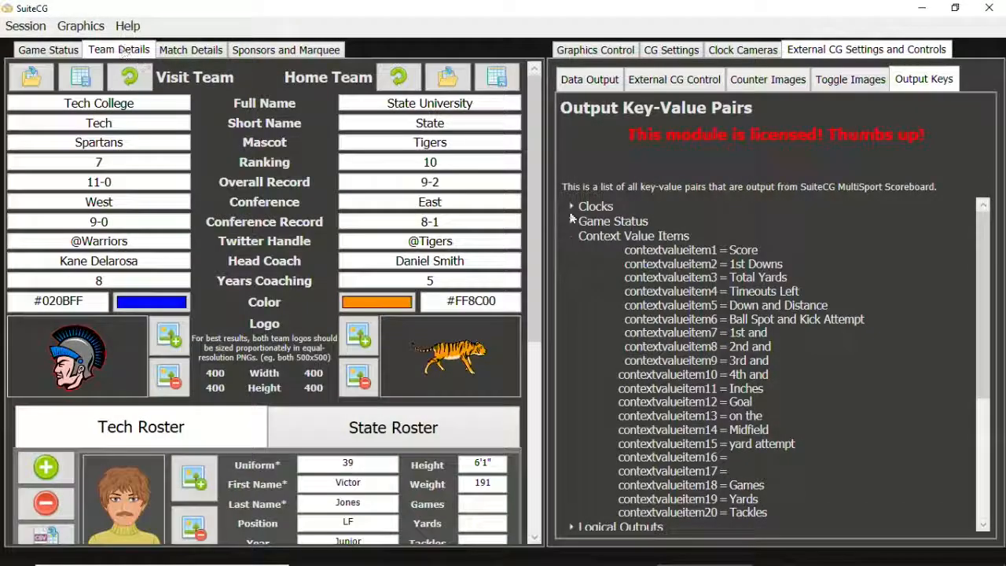
pyautogui.moveTo(534, 185); pyautogui.dragTo(562, 413)
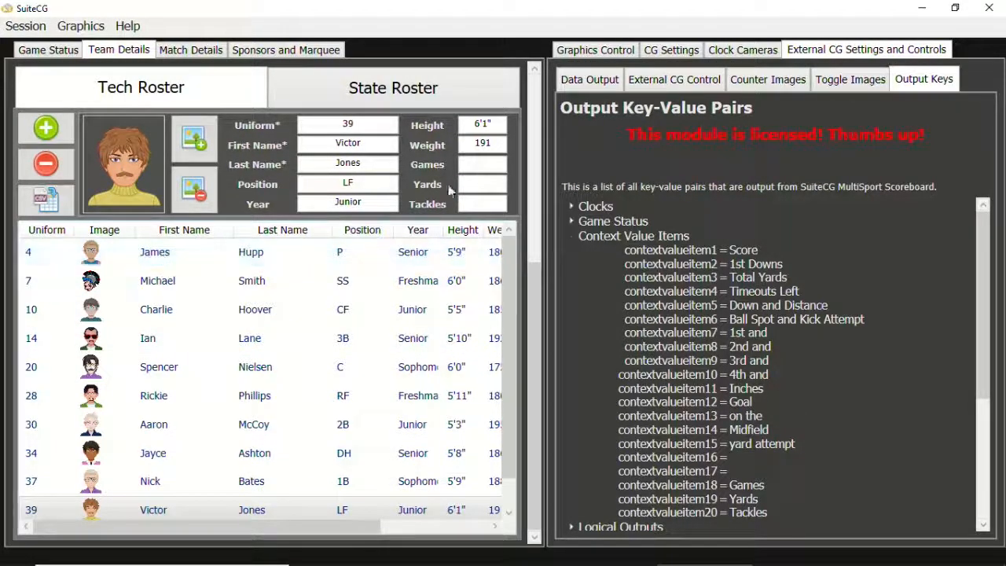
pyautogui.click(478, 164)
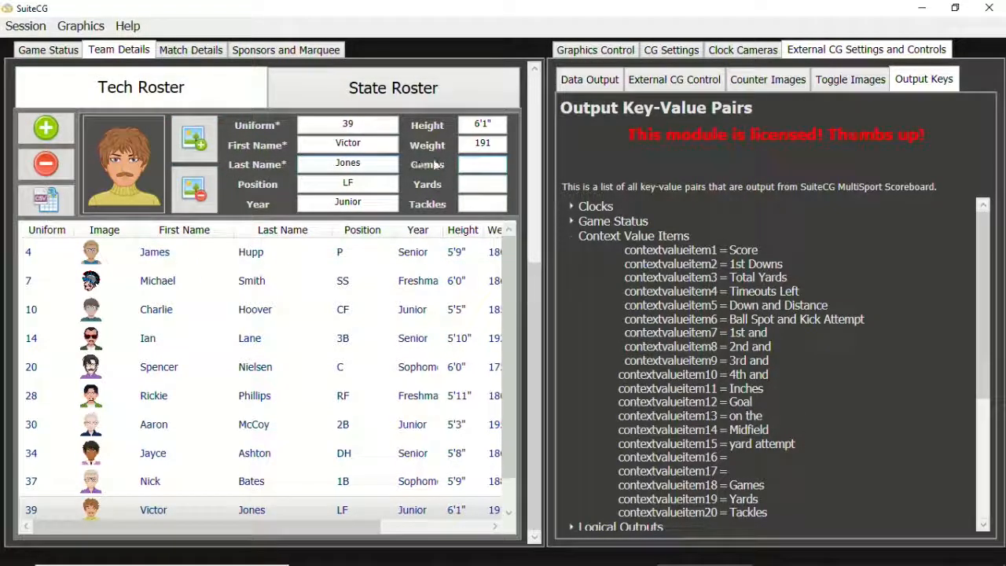
pyautogui.click(264, 258)
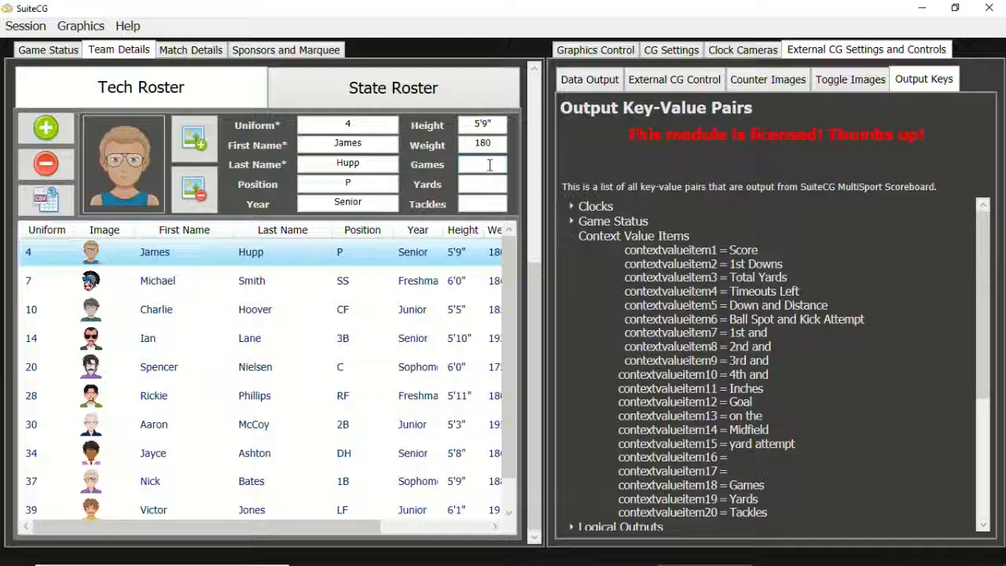
# Rename the Miscellaneous 3 roster field to Points in the Session Editor's Context Values and close the editor.
pyautogui.click(29, 28)
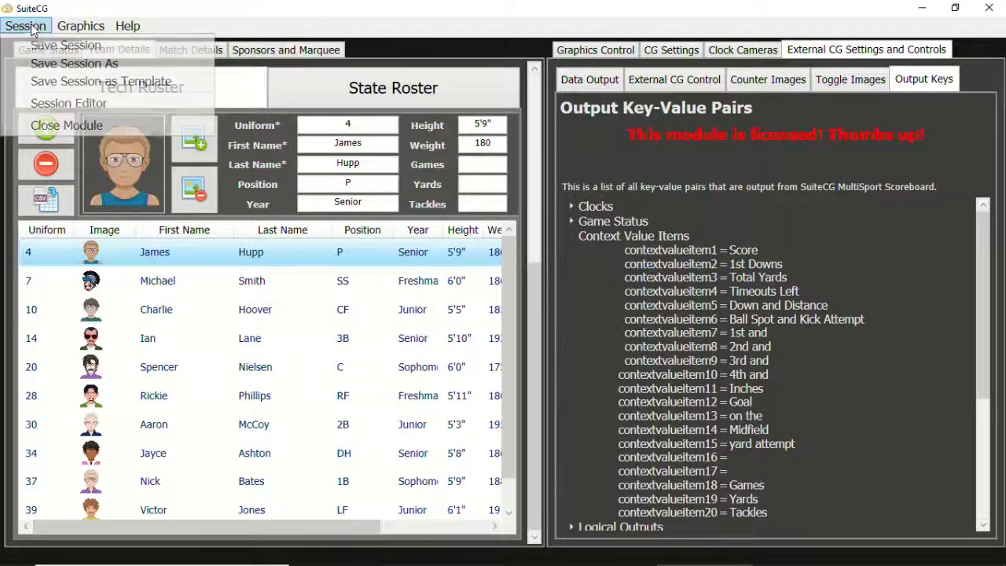
pyautogui.click(58, 102)
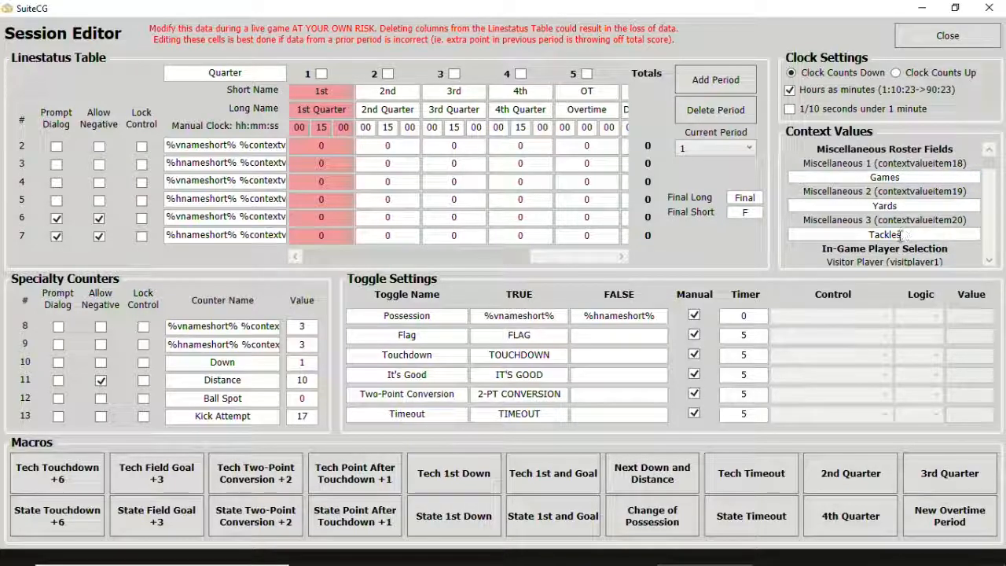
pyautogui.moveTo(908, 234); pyautogui.dragTo(858, 235)
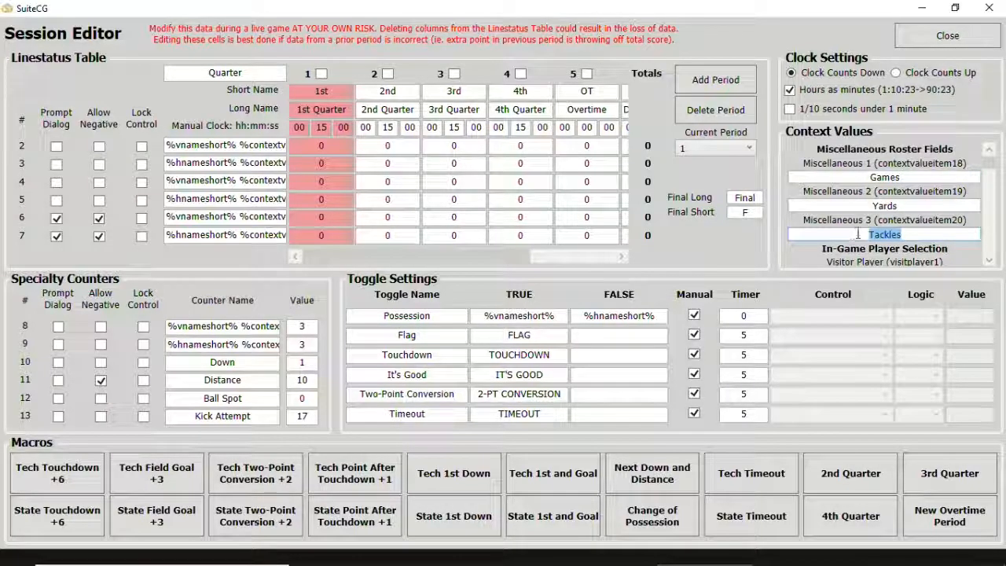
pyautogui.write('Points')
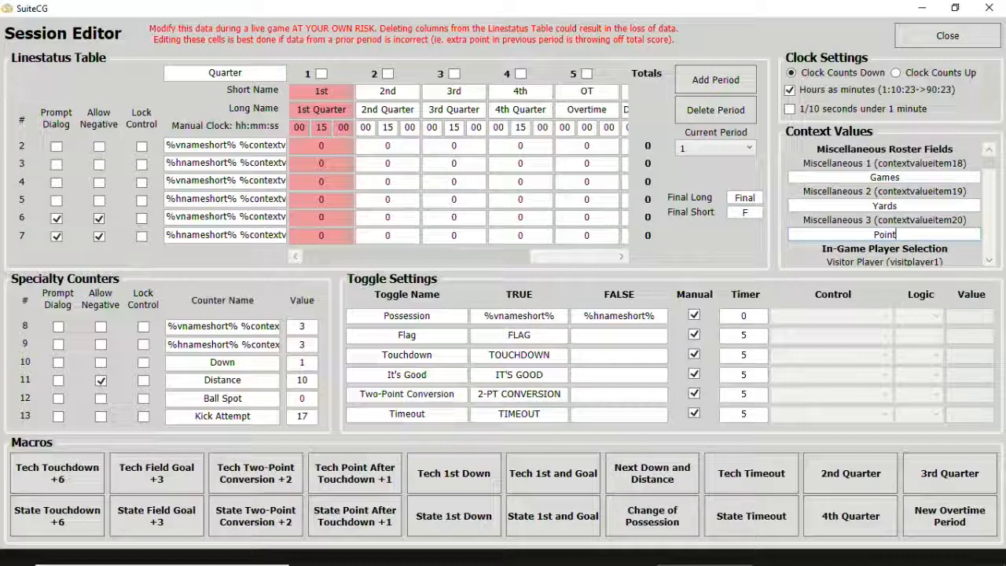
pyautogui.click(952, 36)
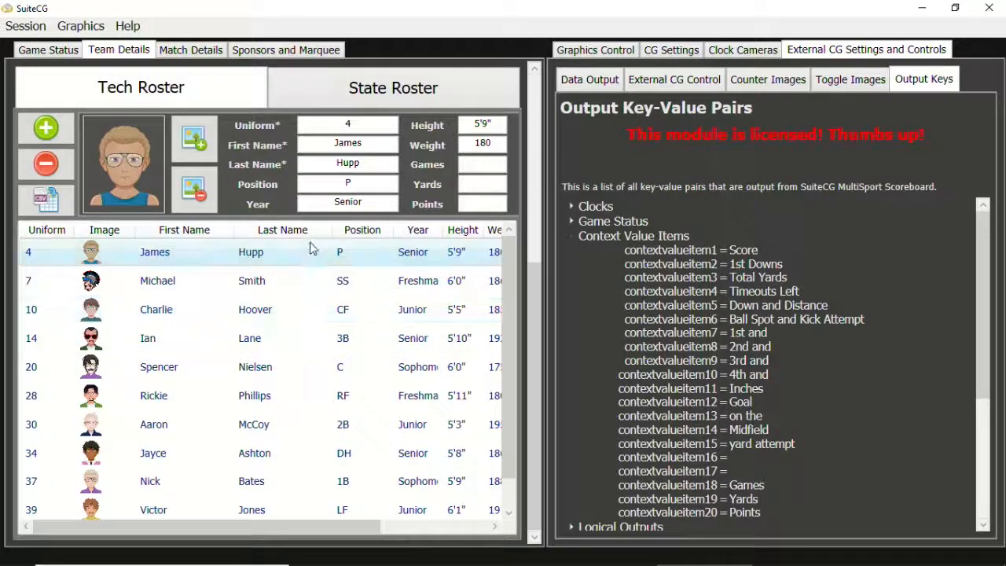
# Set Games to 123, Yards to 456 and Points to 789 for Tech's number 4 player.
pyautogui.click(490, 163)
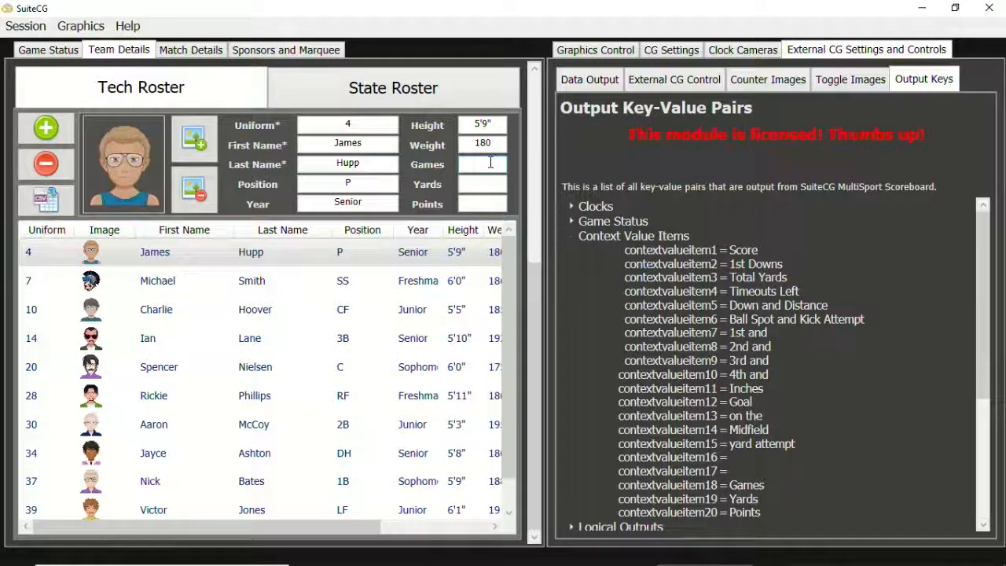
pyautogui.write('123')
pyautogui.write('456')
pyautogui.click(493, 202)
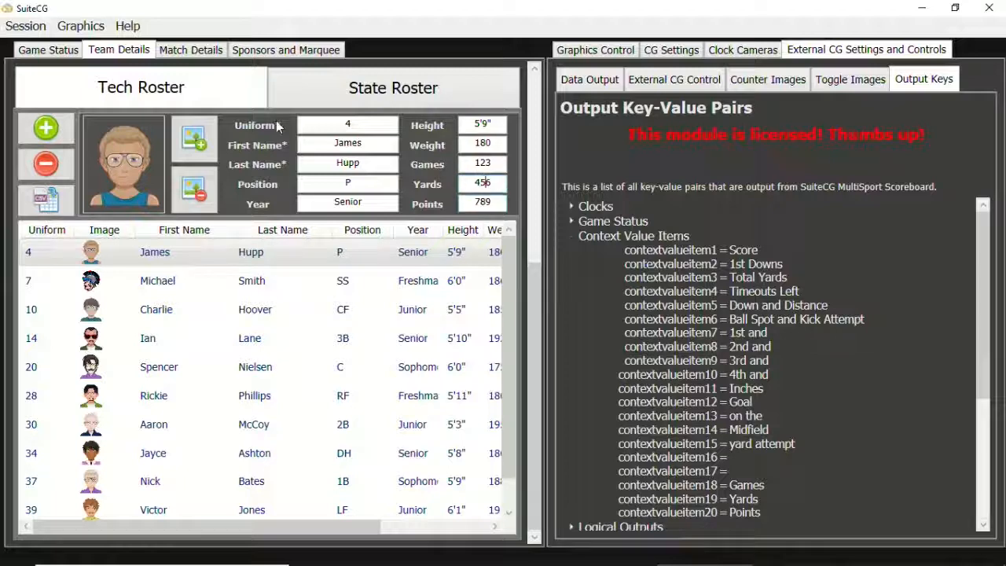
# Assign number 4 as the selected Tech player and number 2 as the selected State player in the game status controls.
pyautogui.click(63, 49)
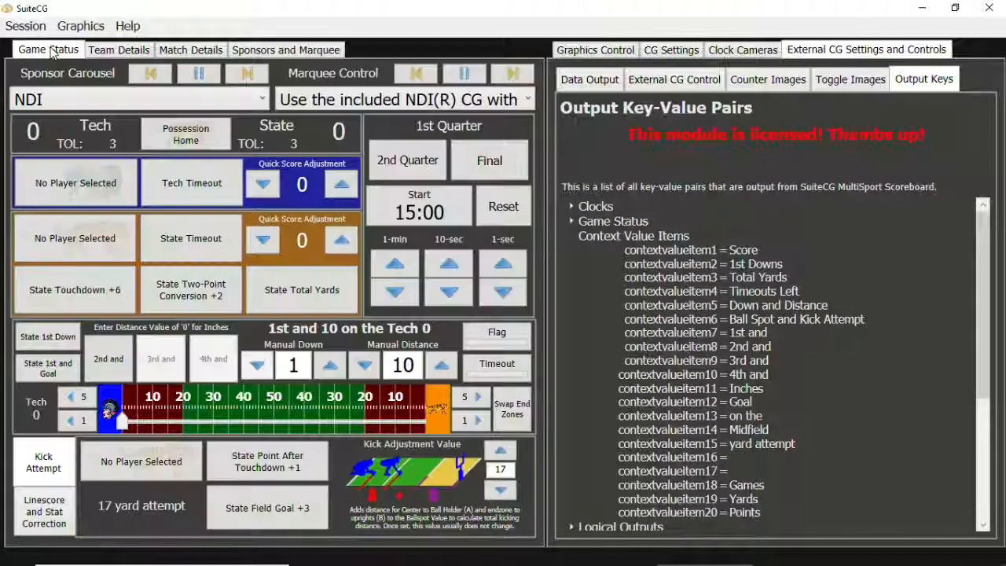
pyautogui.click(108, 175)
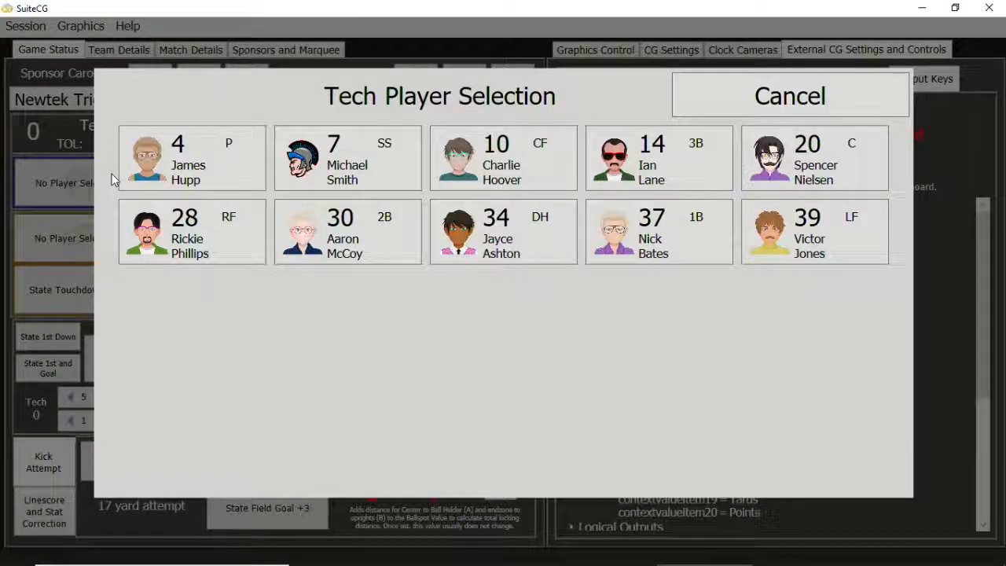
pyautogui.click(168, 157)
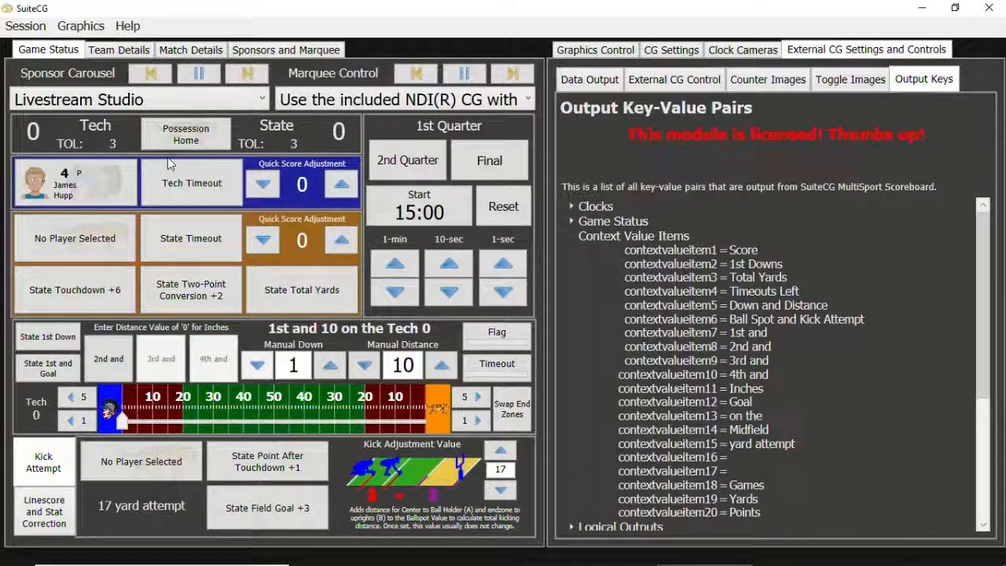
pyautogui.click(104, 236)
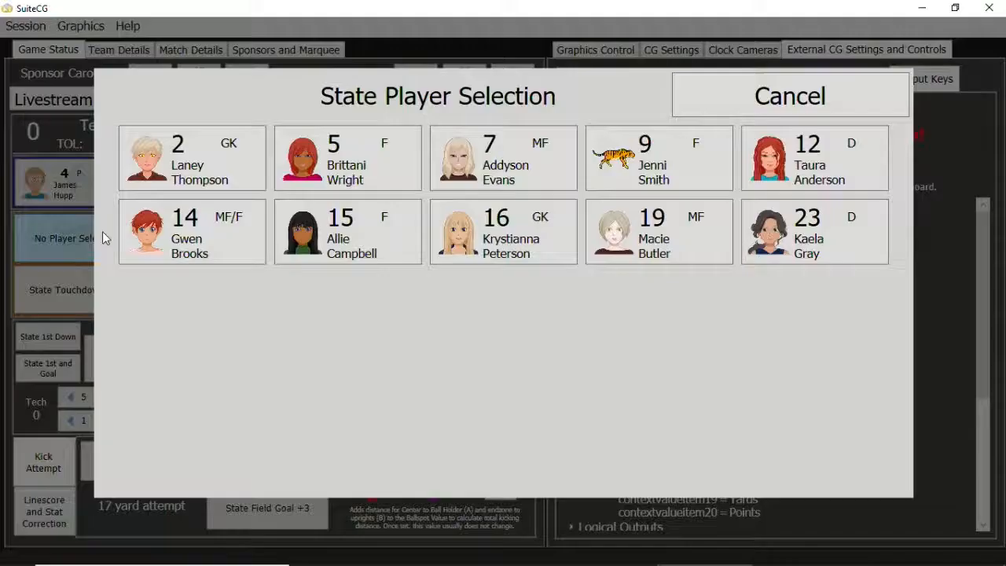
pyautogui.click(229, 165)
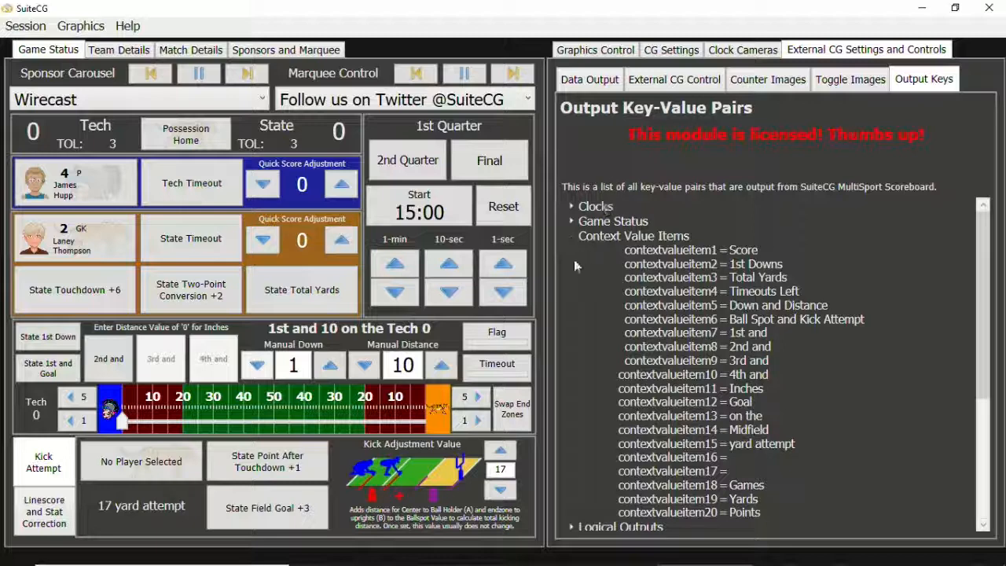
# Collapse the Context Value Items group and examine the output keys for the home and visiting team players, including the miscellaneous fields.
pyautogui.click(572, 237)
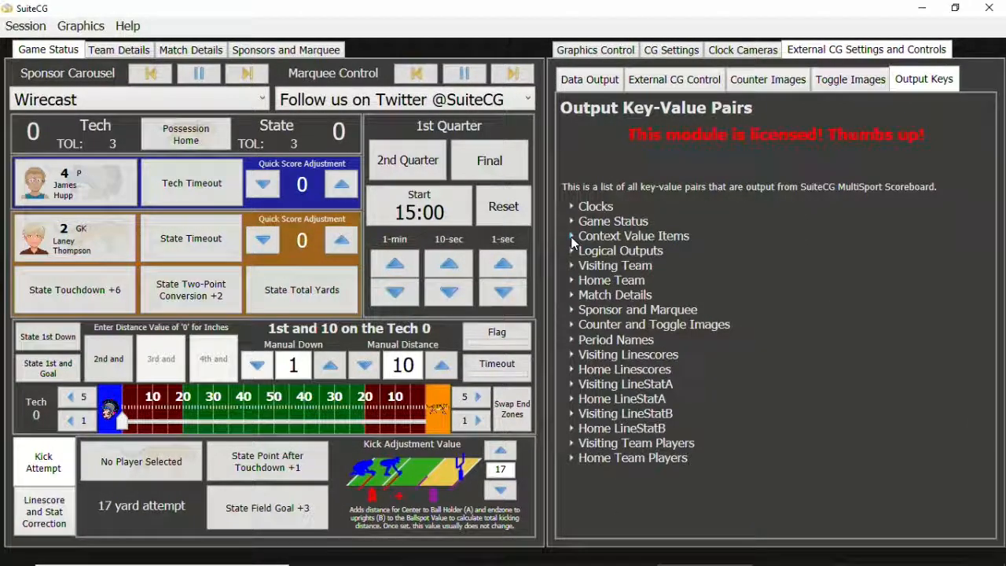
pyautogui.click(573, 456)
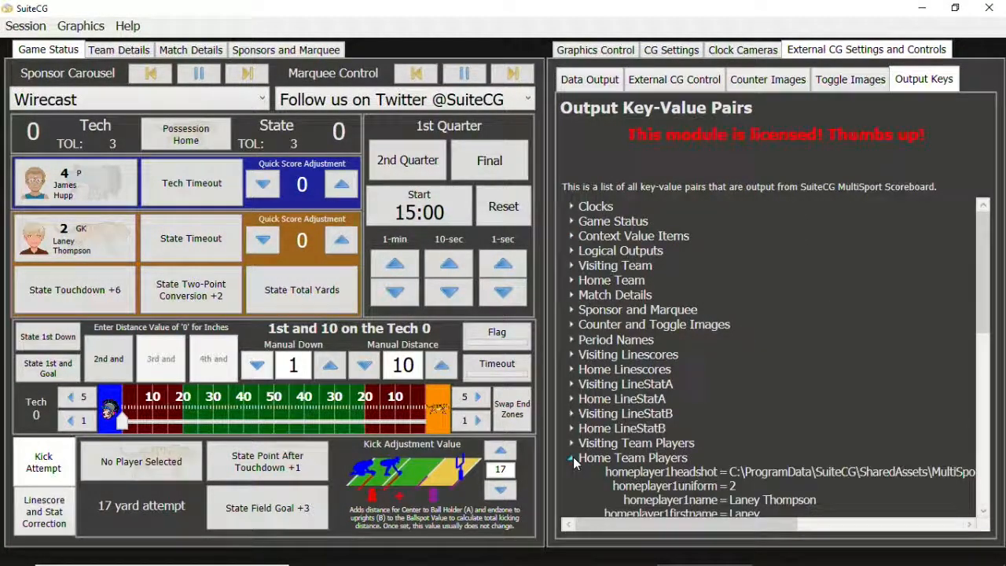
pyautogui.scroll(-2, 573, 456)
pyautogui.scroll(-1, 573, 456)
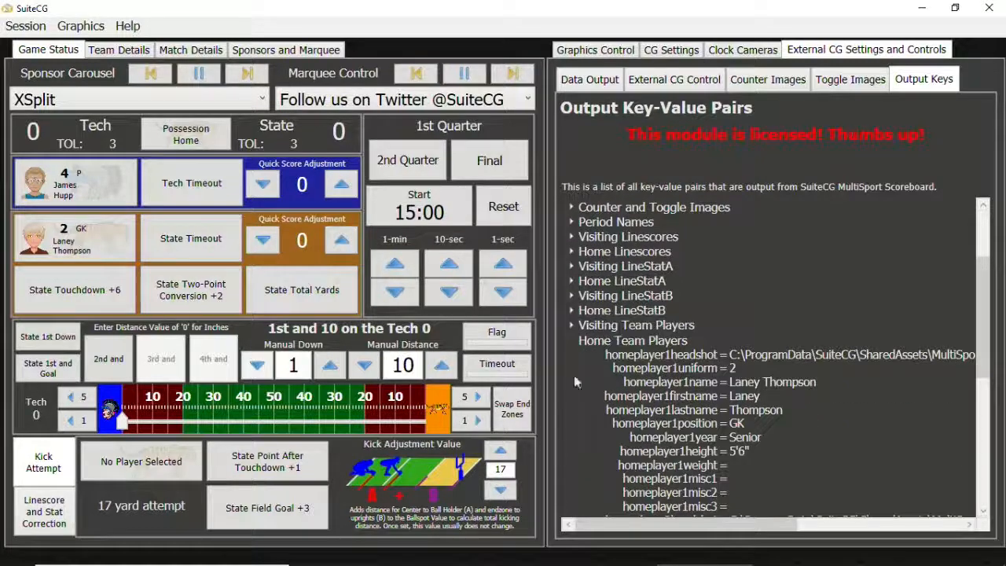
pyautogui.click(570, 324)
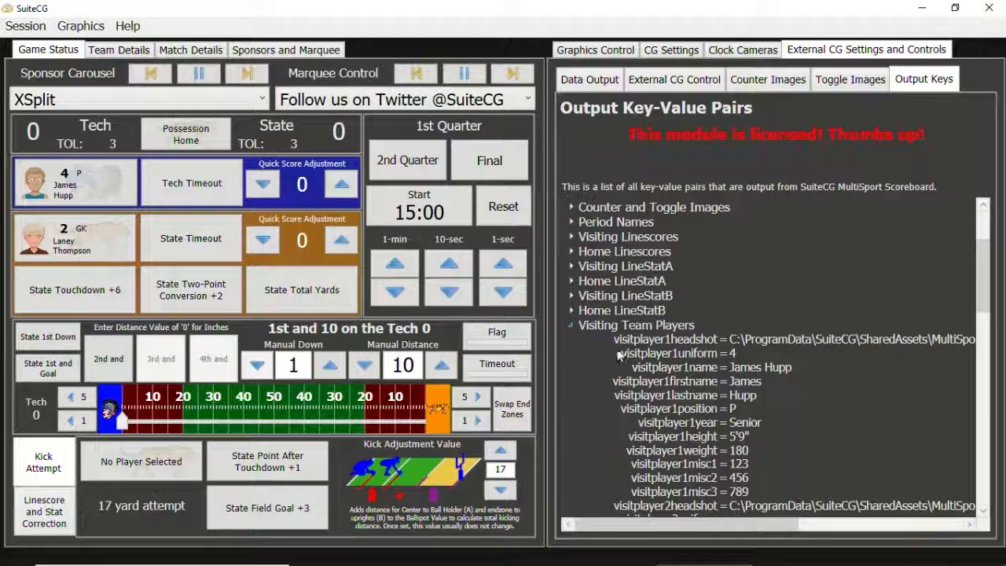
pyautogui.scroll(-2, 667, 369)
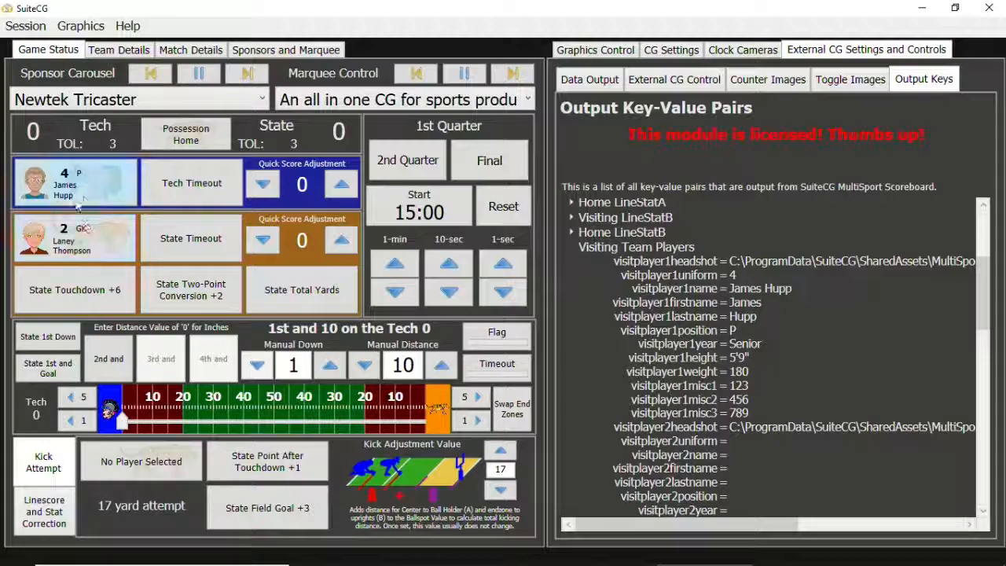
# Assign number 7 as the selected Tech player and examine the visiting and home team player output keys.
pyautogui.click(96, 184)
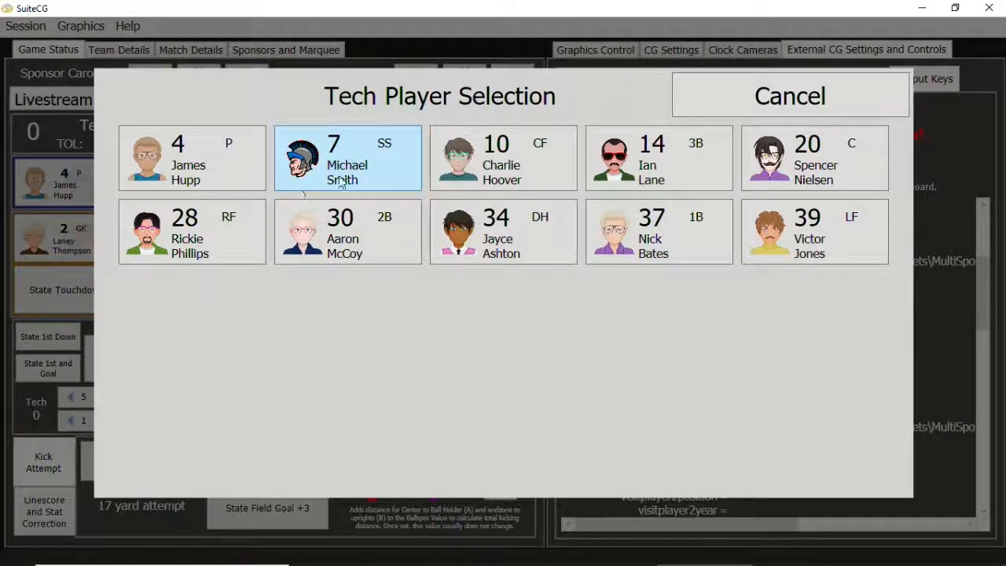
pyautogui.click(387, 180)
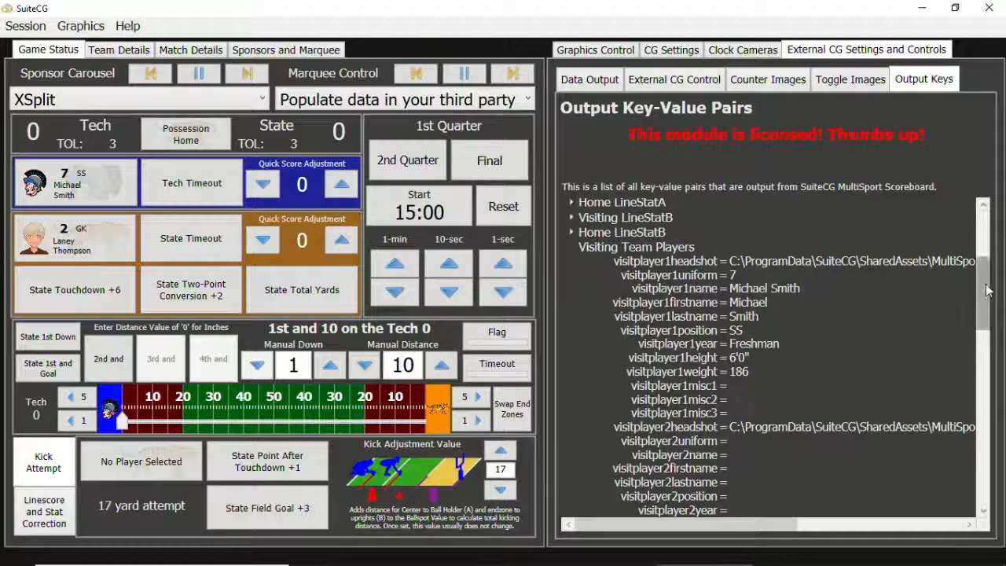
pyautogui.moveTo(985, 292)
pyautogui.mouseDown()
pyautogui.moveTo(989, 412)
pyautogui.moveTo(964, 254)
pyautogui.moveTo(968, 294)
pyautogui.mouseUp()
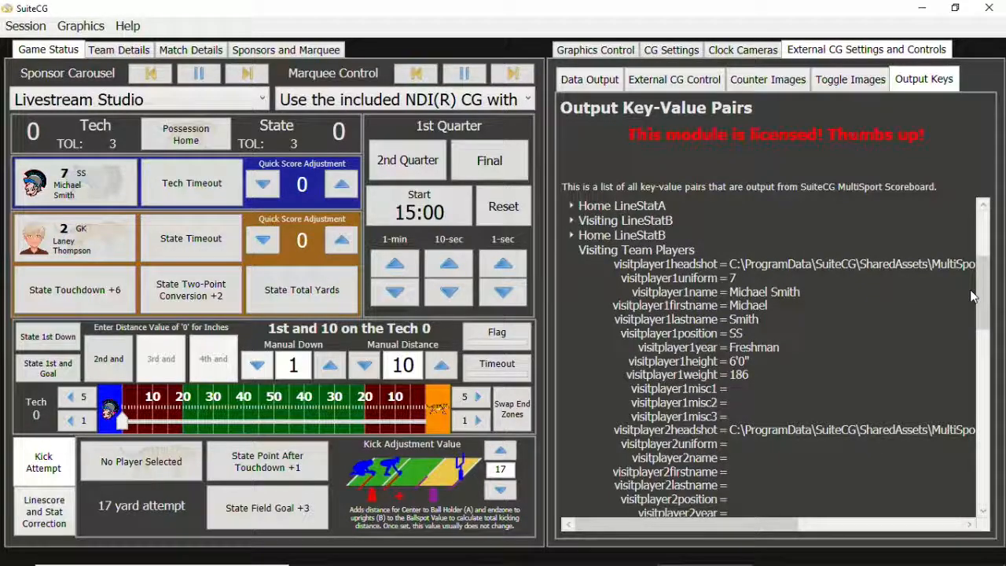
pyautogui.moveTo(985, 305); pyautogui.dragTo(981, 382)
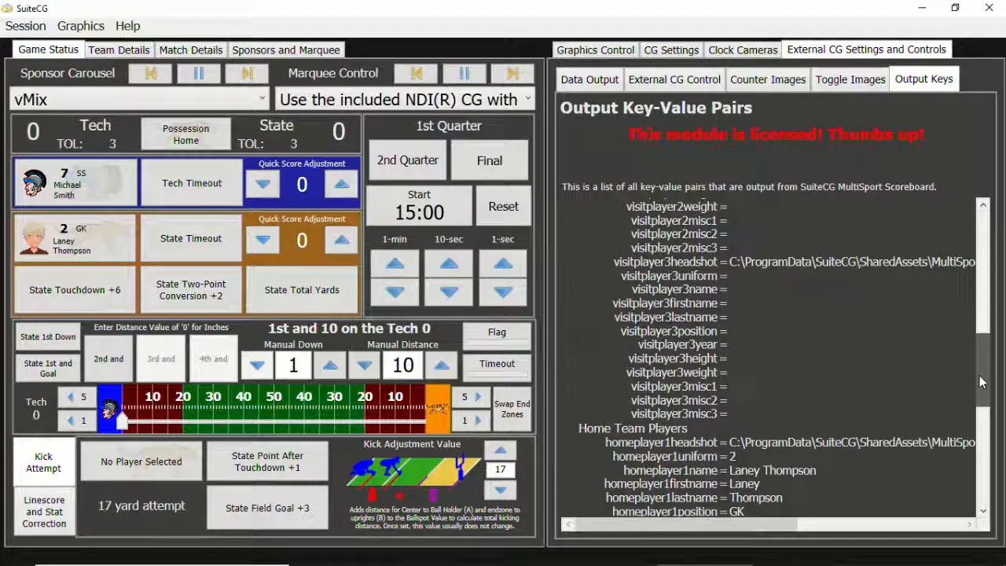
pyautogui.moveTo(981, 382); pyautogui.dragTo(973, 295)
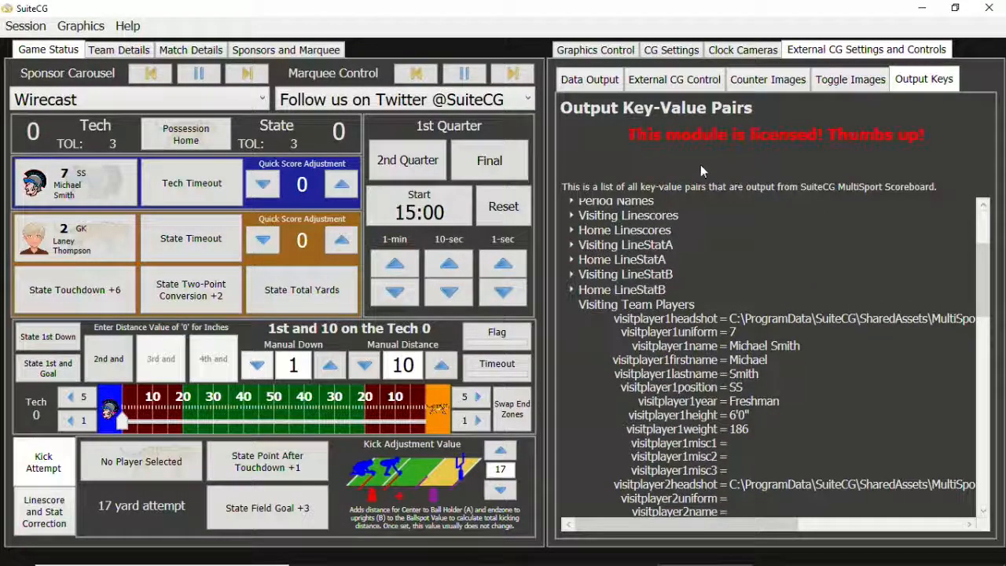
# Return to the graphics controls, put the Scorebug on screen and show the Visit Player graphic.
pyautogui.click(594, 51)
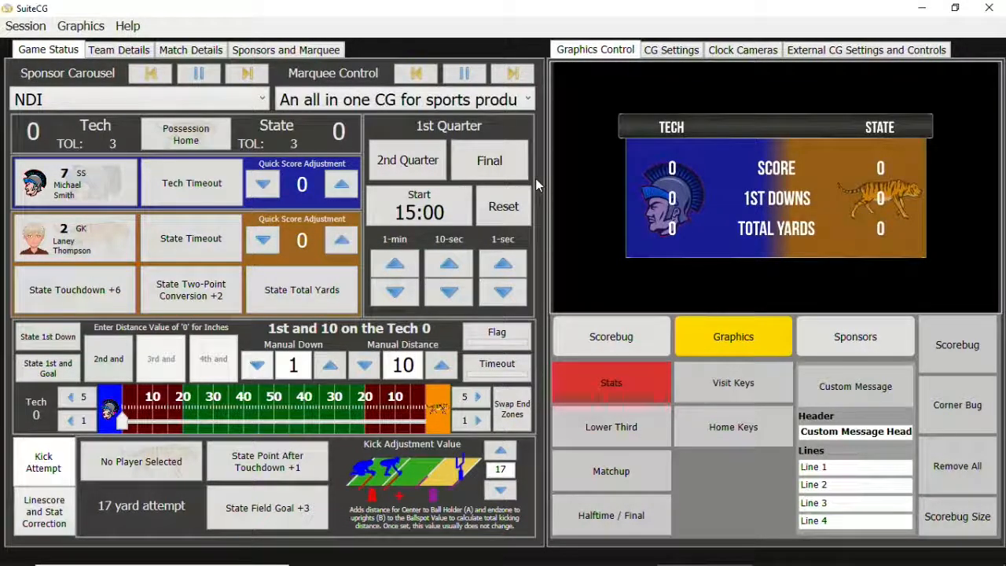
pyautogui.click(953, 343)
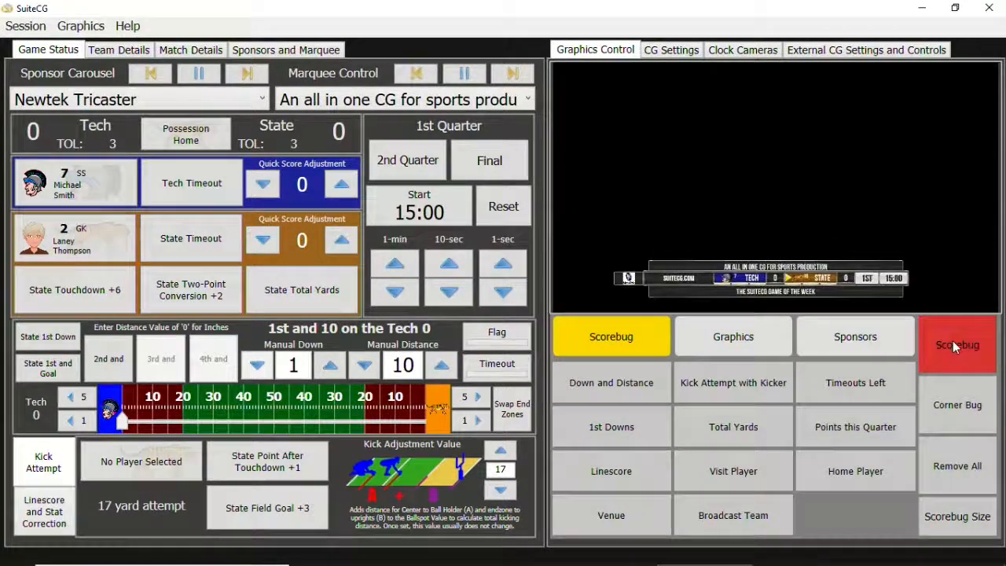
pyautogui.click(723, 477)
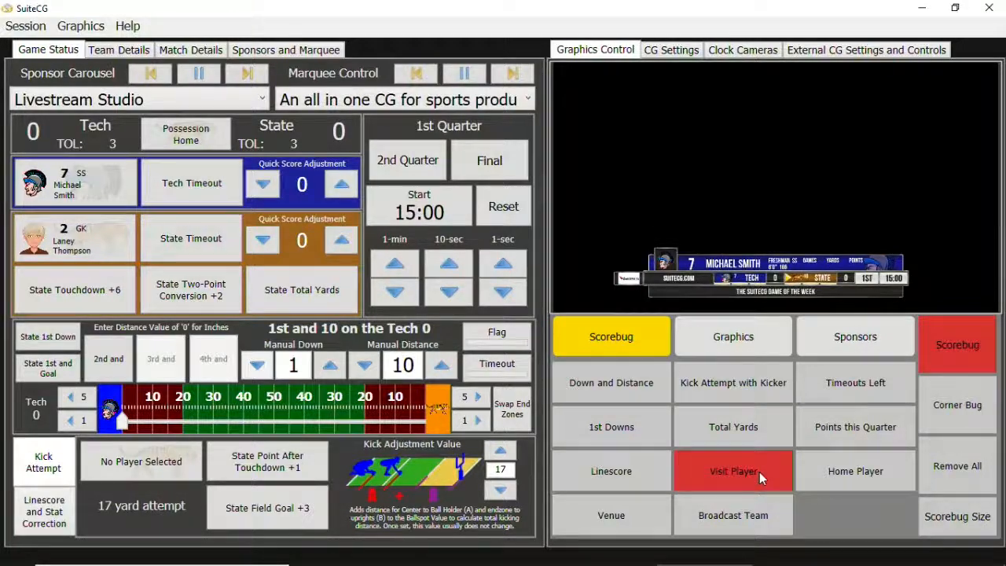
# Configure the Visit Player graphic with a timer of 7 and with Display Misc3 and Display Misc1 turned off, testing it on the scorebug.
pyautogui.rightClick(759, 472)
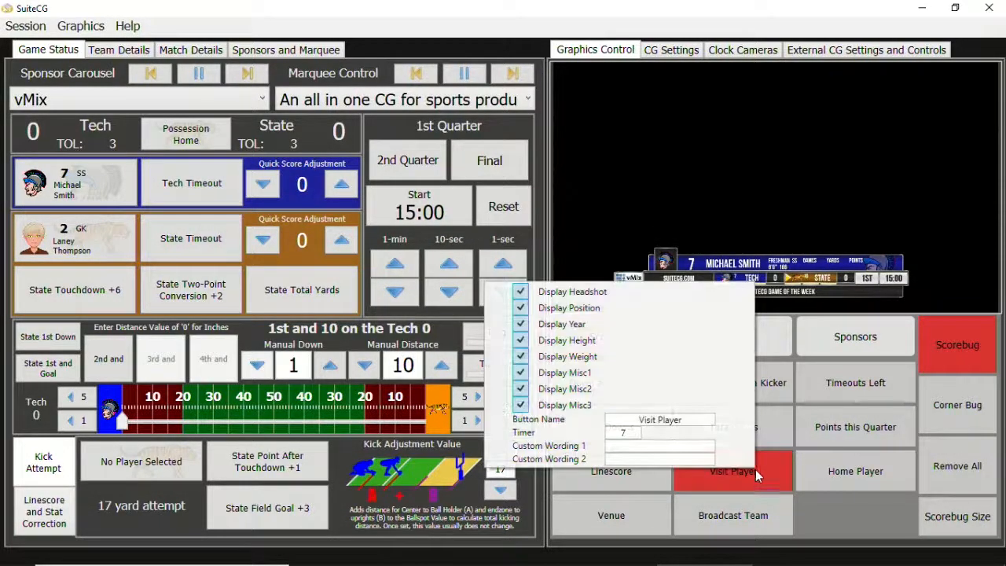
pyautogui.click(621, 433)
pyautogui.write('7')
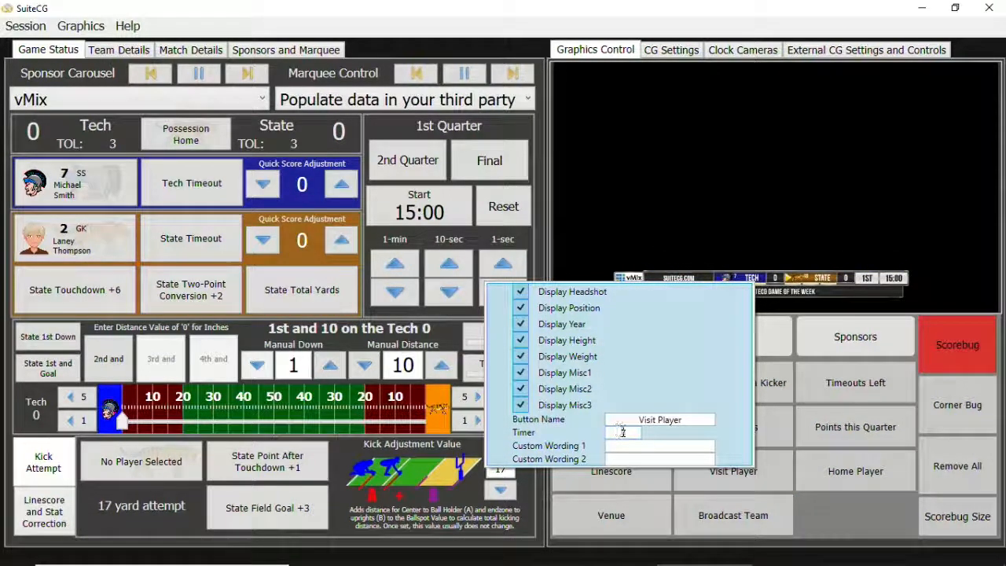
pyautogui.click(778, 476)
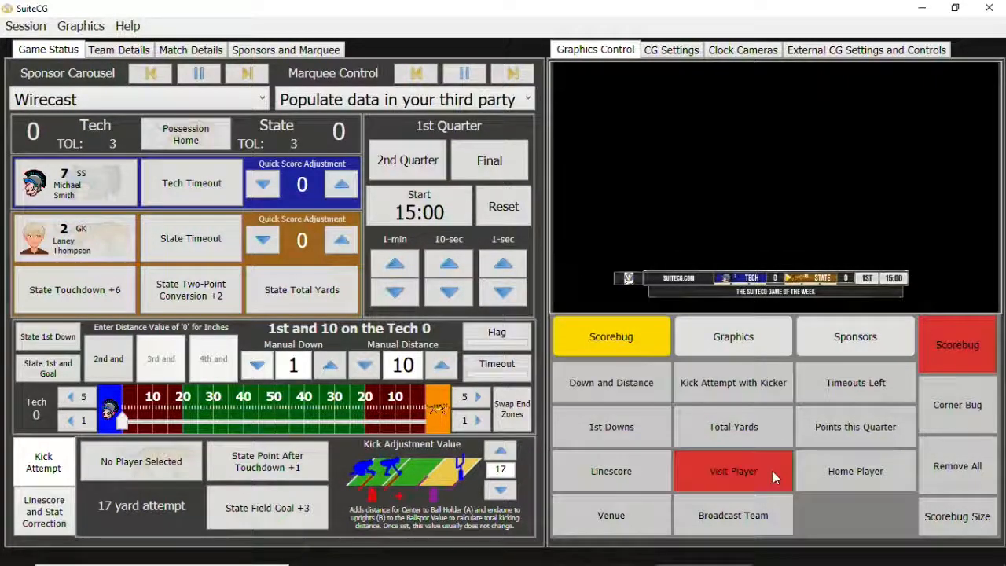
pyautogui.rightClick(757, 463)
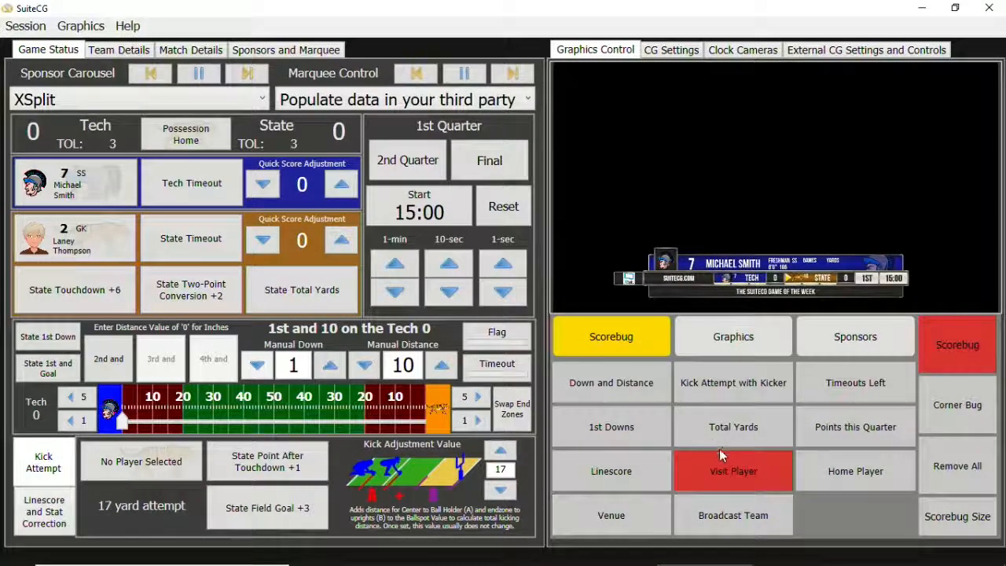
pyautogui.rightClick(728, 471)
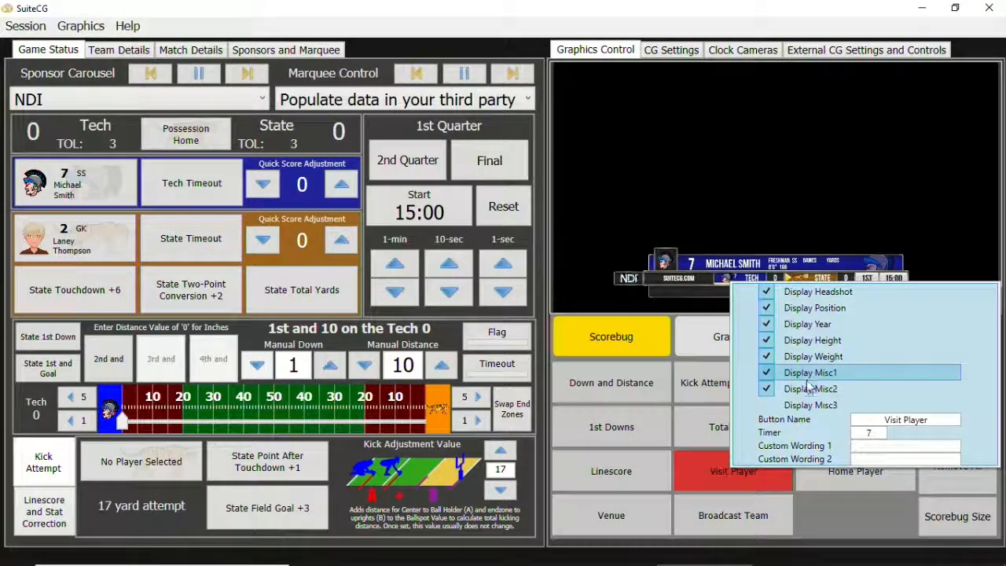
pyautogui.click(759, 476)
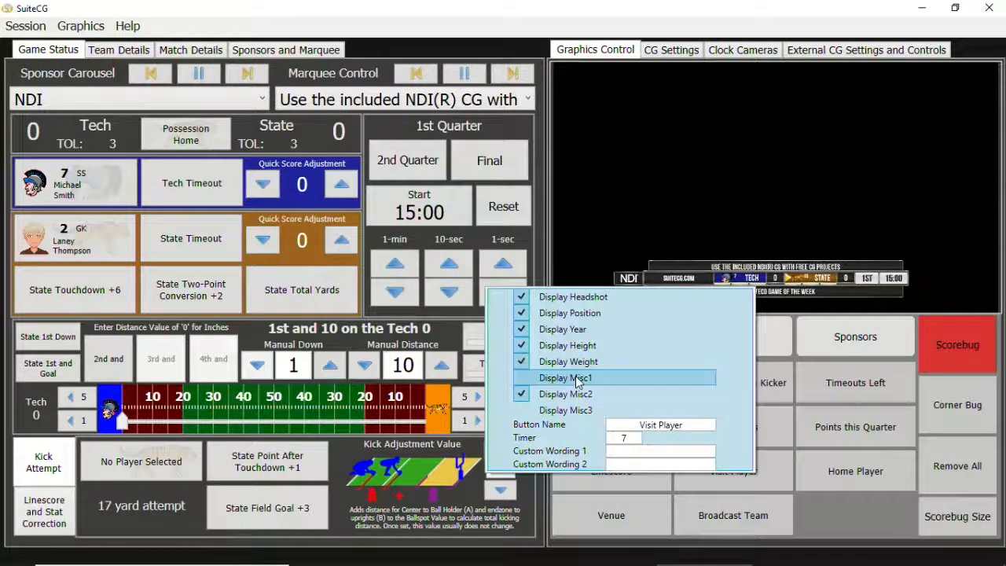
pyautogui.rightClick(743, 469)
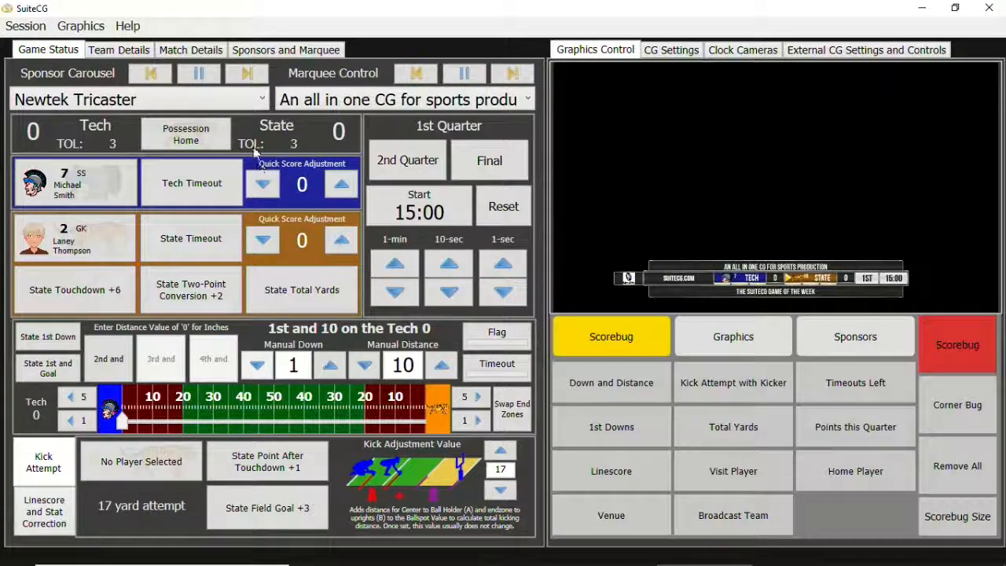
# Switch ball possession to Tech and back to State, accepting each possession change.
pyautogui.click(207, 137)
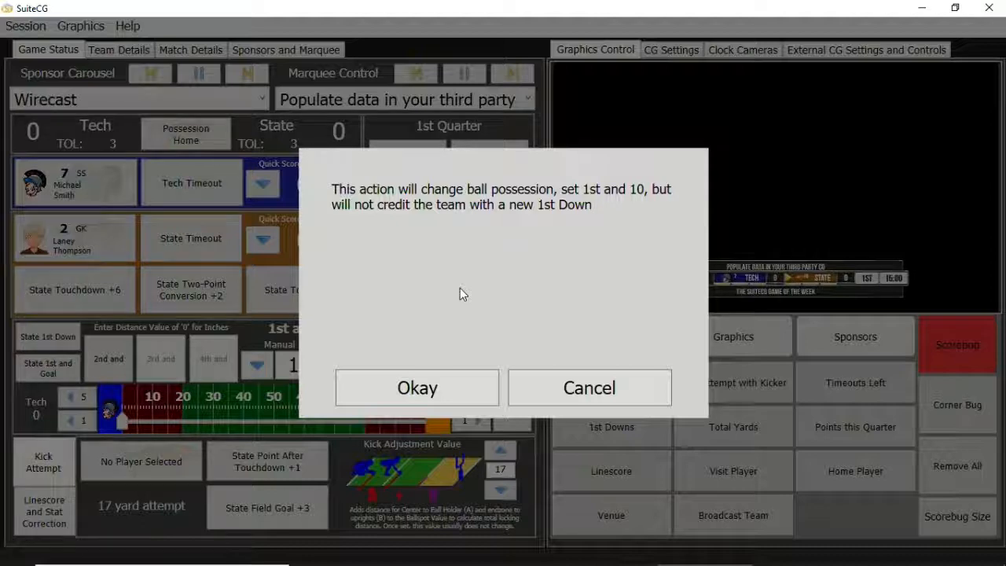
pyautogui.click(417, 389)
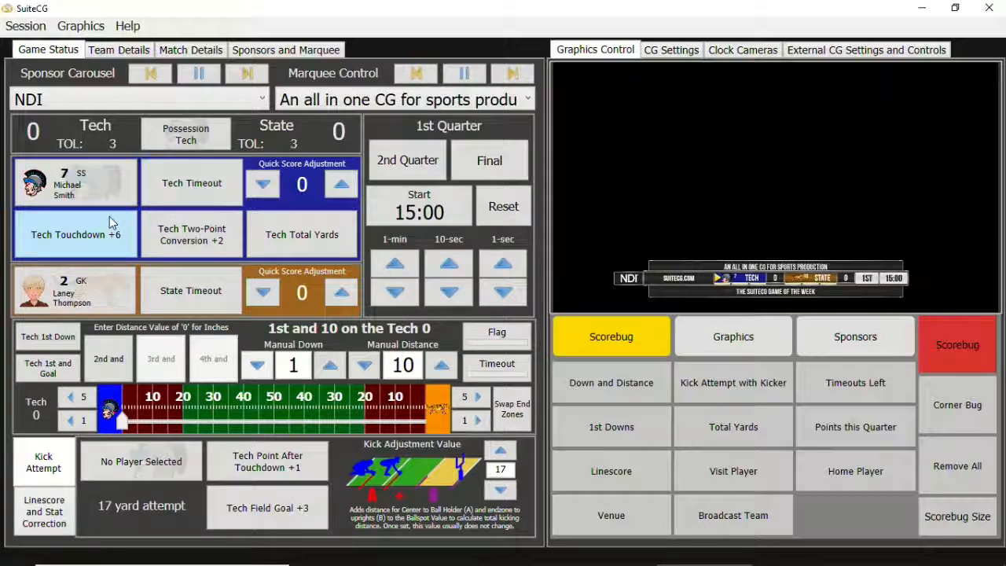
pyautogui.click(179, 144)
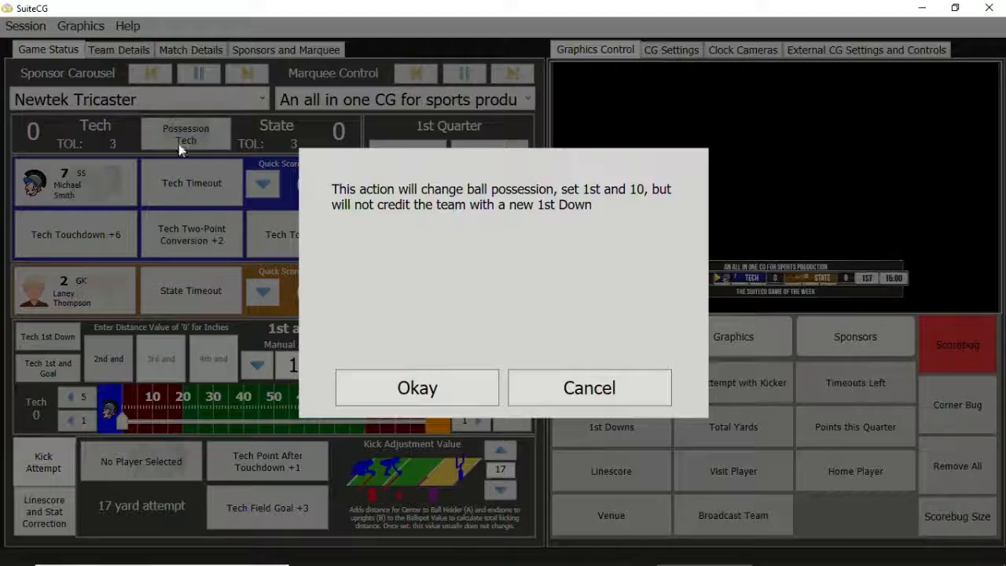
pyautogui.click(366, 391)
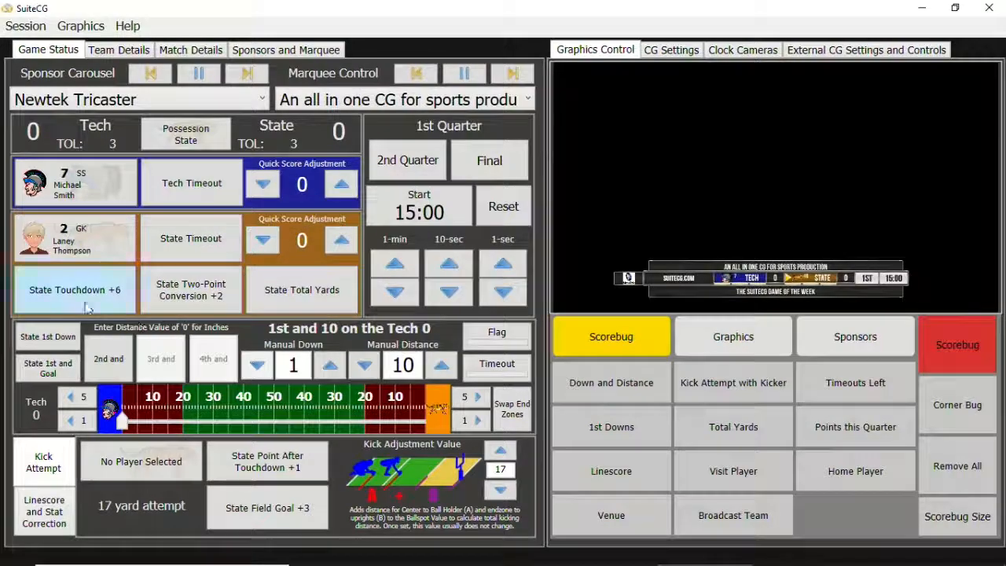
# Credit a State touchdown to player number 14 and show the Home Player graphic on the scorebug.
pyautogui.click(81, 294)
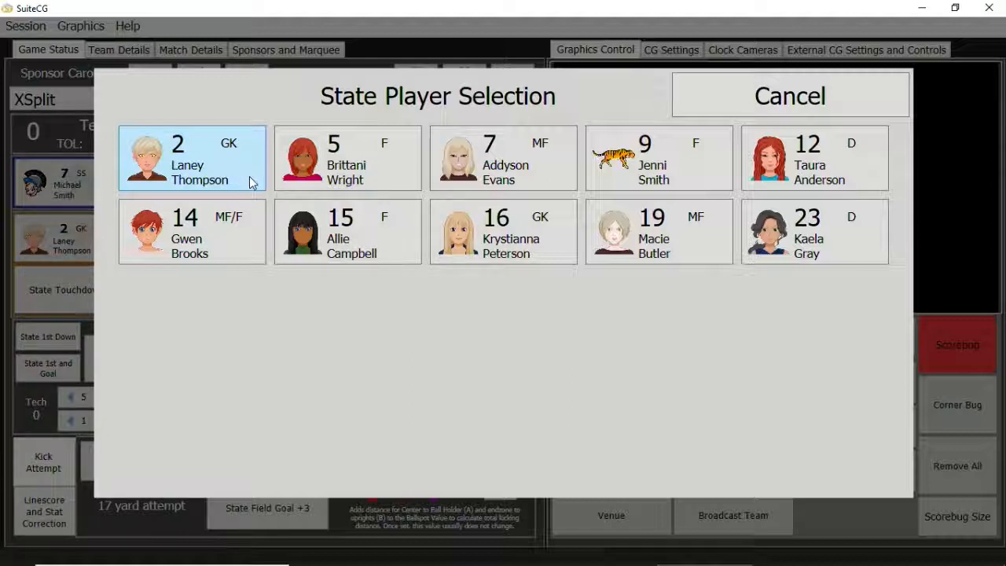
pyautogui.click(249, 237)
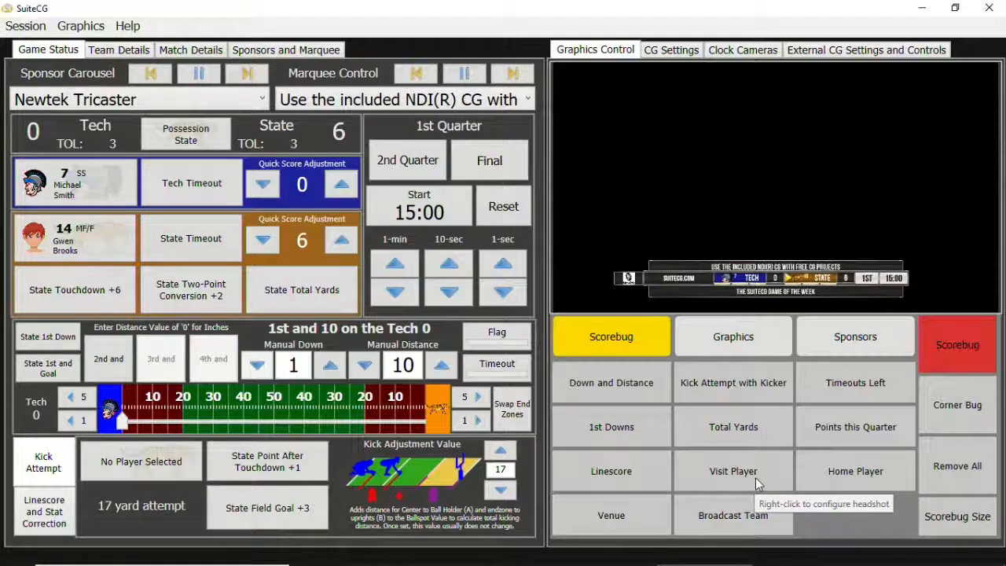
pyautogui.click(853, 471)
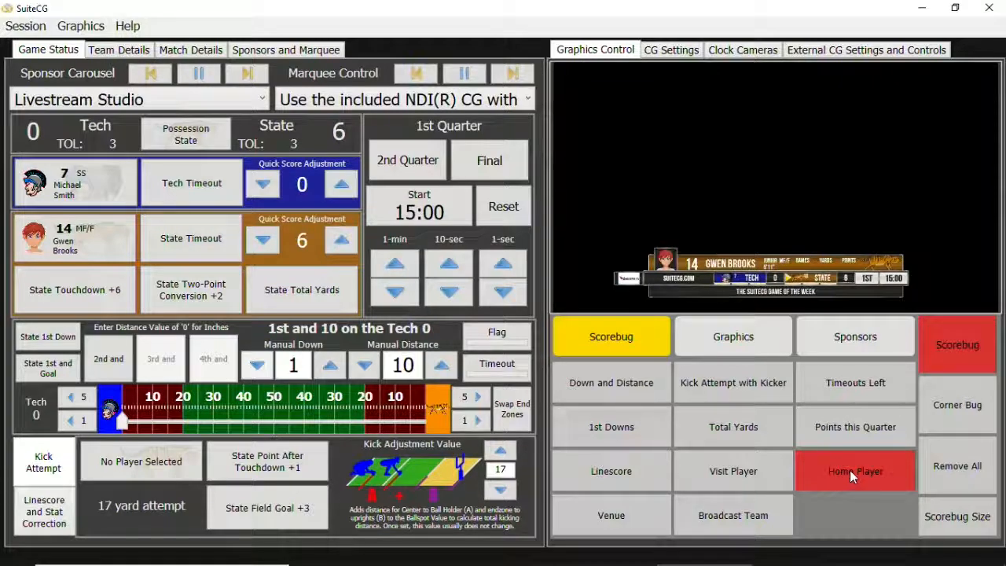
# Collapse the Visiting and Home Team Players output keys and expand Counter and Toggle Images to examine the toggle keys.
pyautogui.click(914, 53)
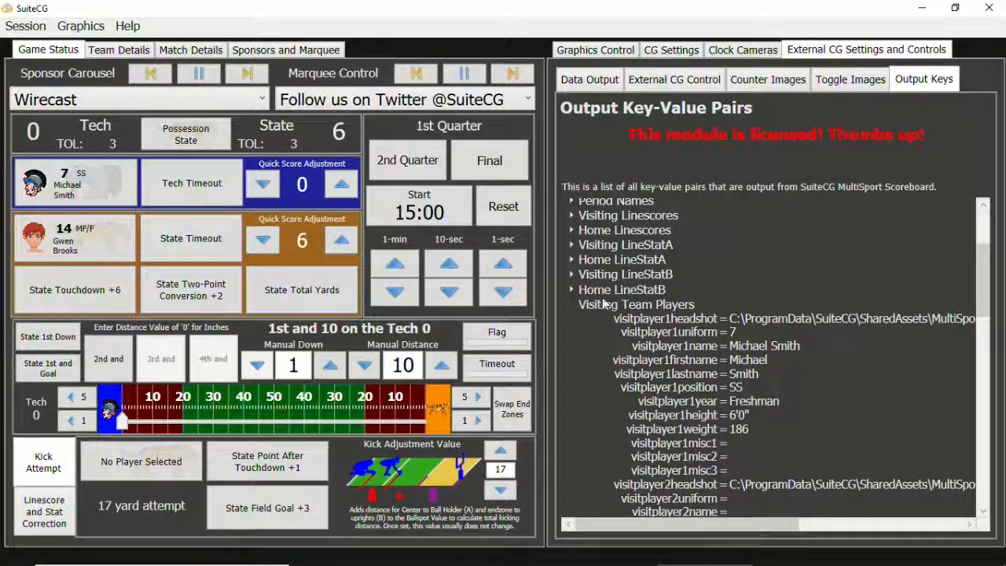
pyautogui.click(573, 305)
pyautogui.click(572, 319)
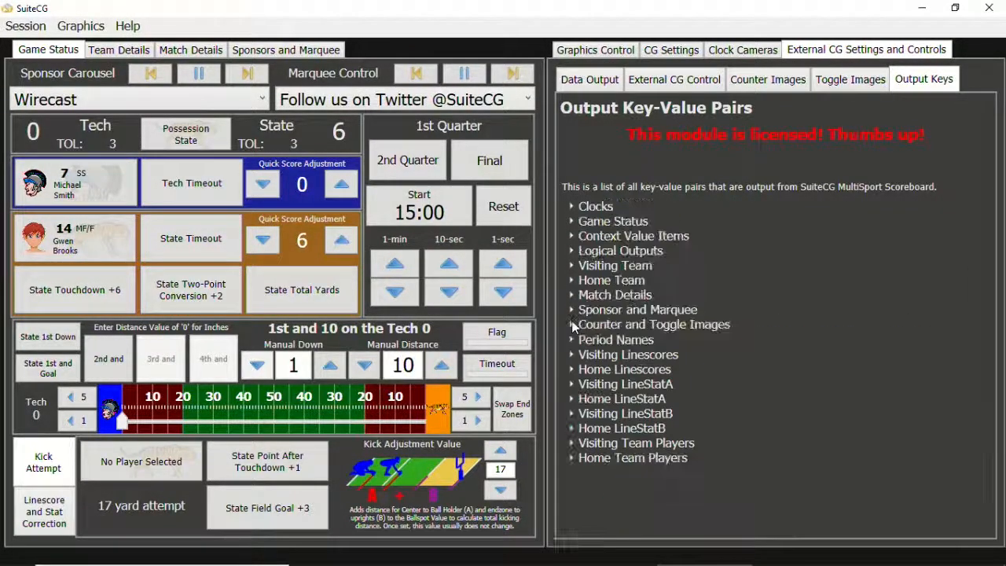
pyautogui.click(572, 325)
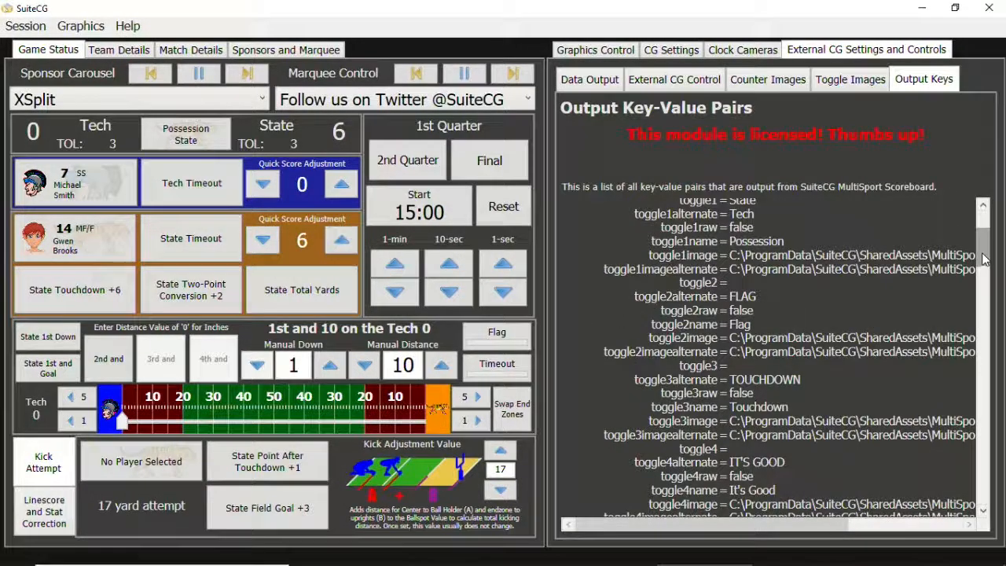
pyautogui.scroll(2, 980, 256)
pyautogui.scroll(-1, 981, 256)
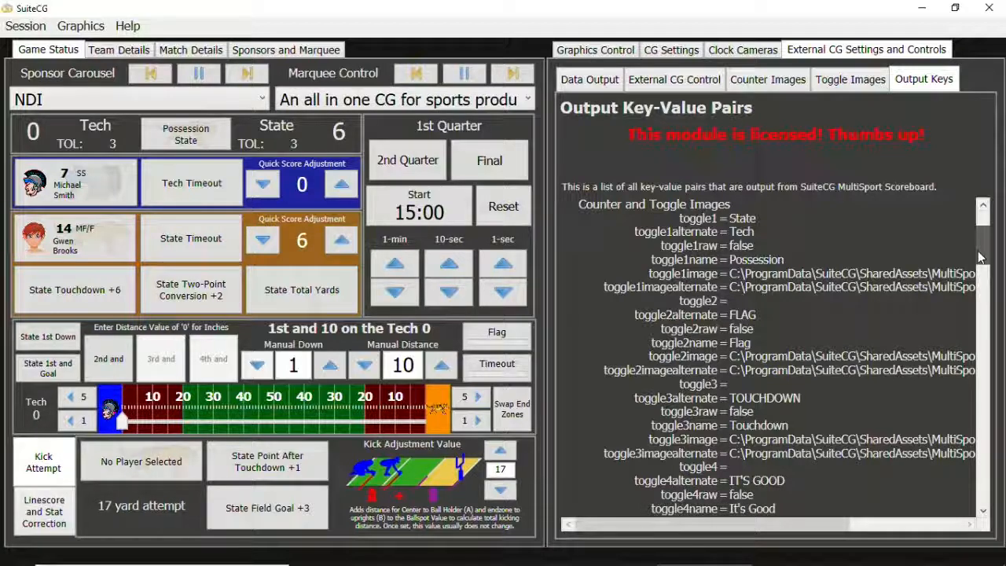
pyautogui.scroll(2, 980, 255)
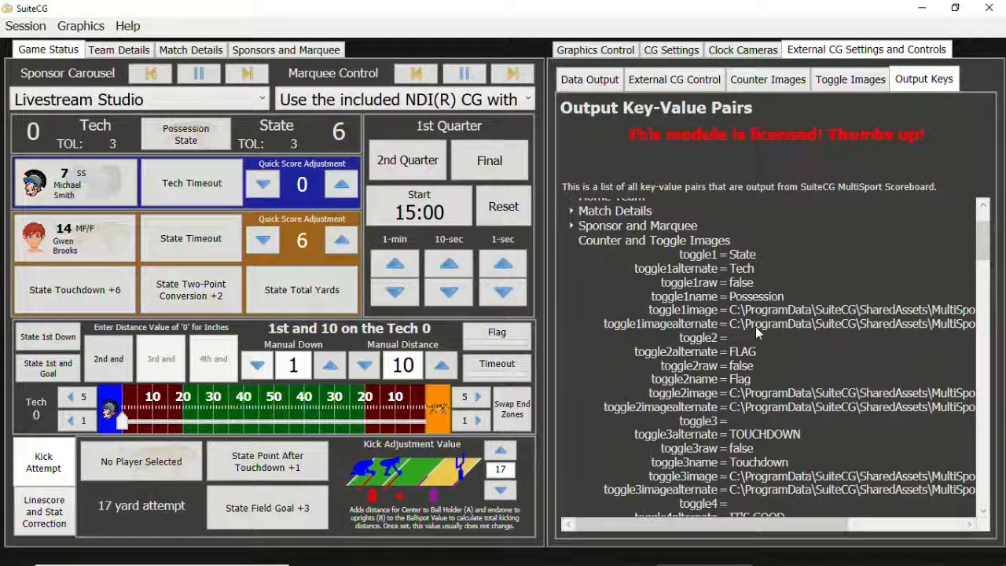
# Review the Toggle Images settings and compare them with the full toggle image file paths in the output keys.
pyautogui.click(855, 87)
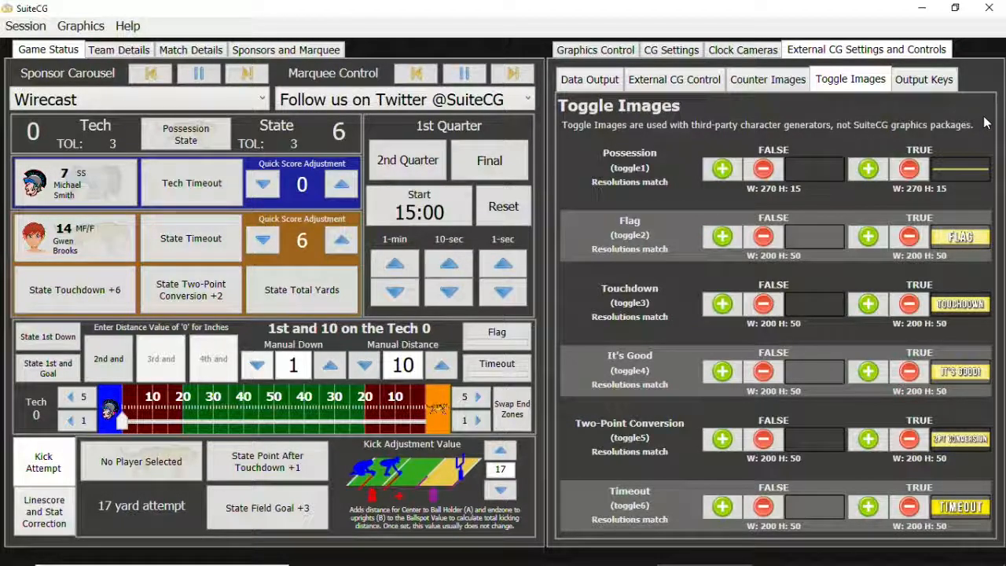
pyautogui.click(936, 85)
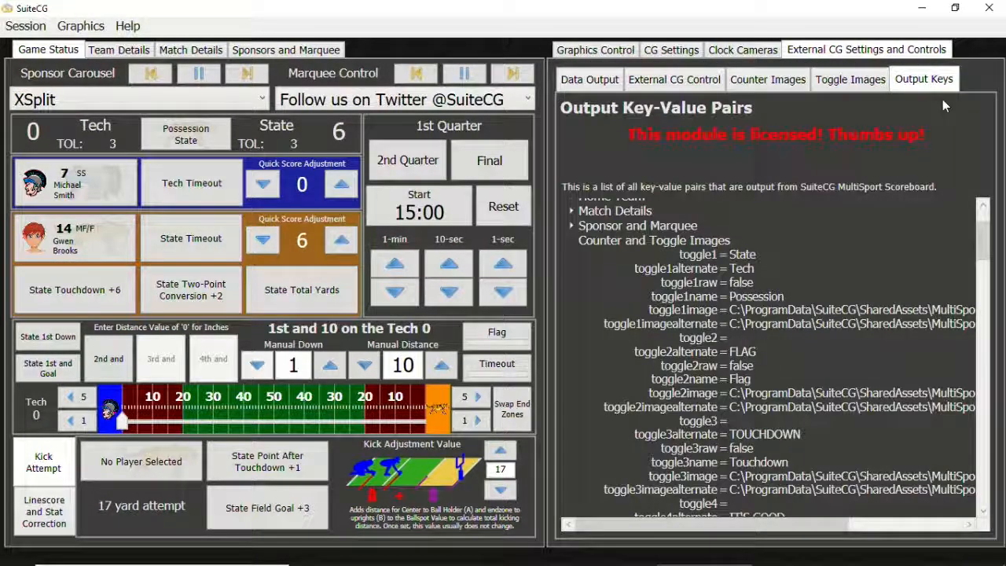
pyautogui.moveTo(744, 525); pyautogui.dragTo(892, 527)
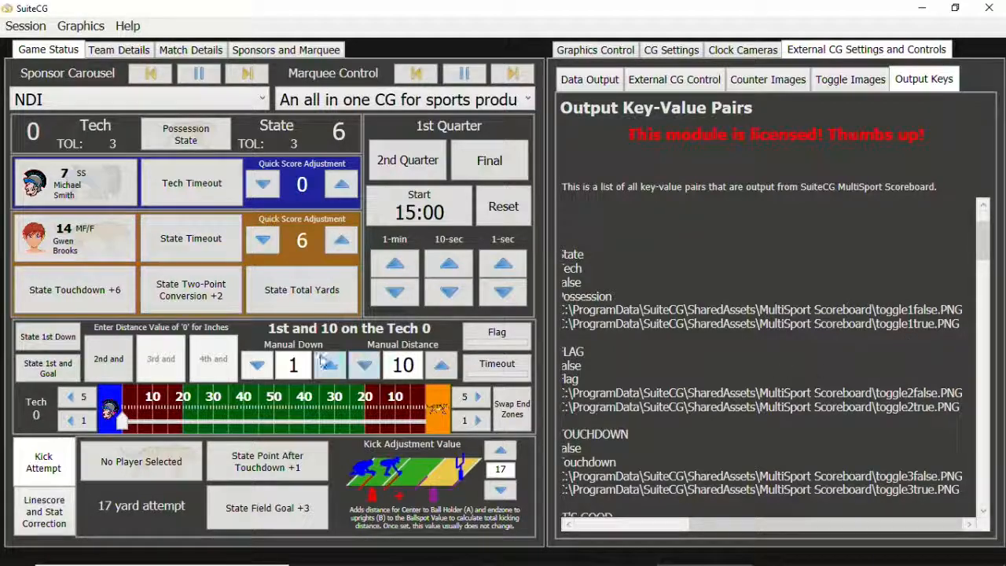
# Switch possession to Tech and back to State while examining how the toggle1 output keys respond.
pyautogui.click(188, 132)
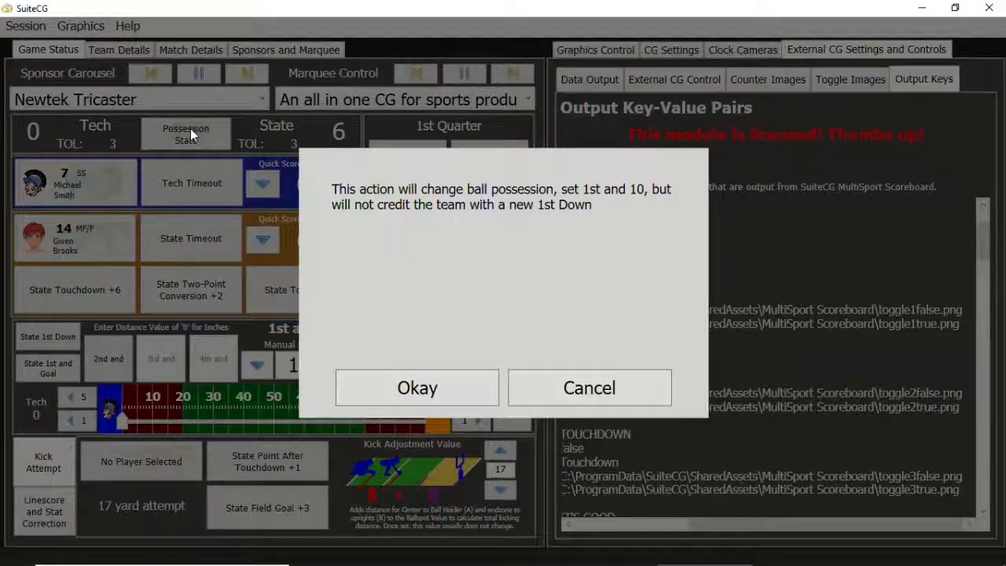
pyautogui.click(430, 400)
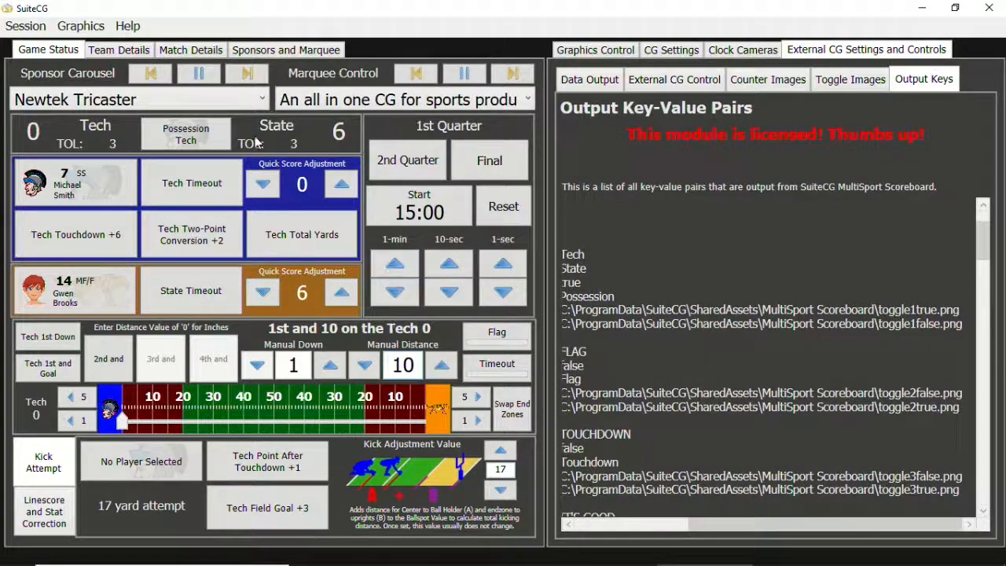
pyautogui.click(186, 133)
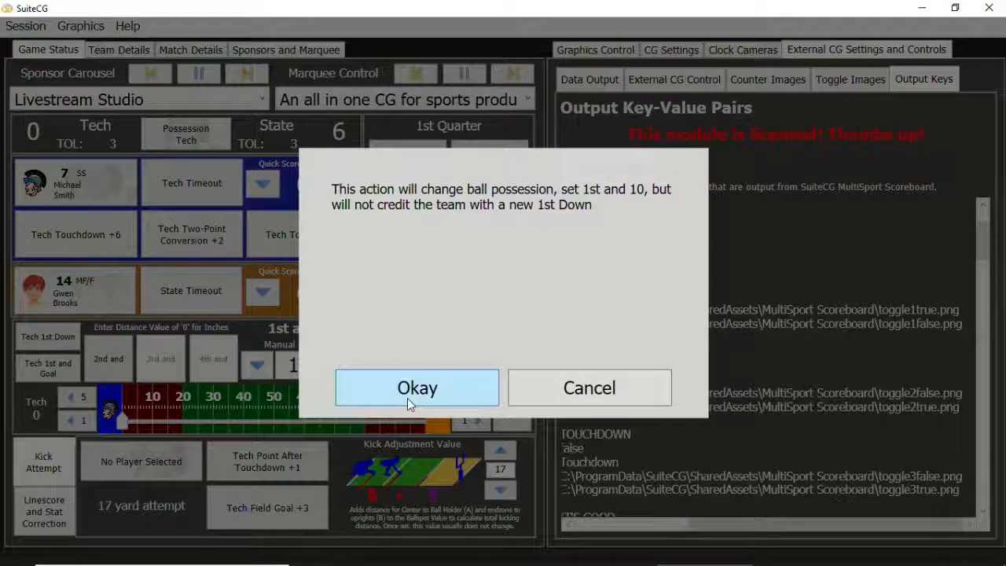
pyautogui.click(407, 397)
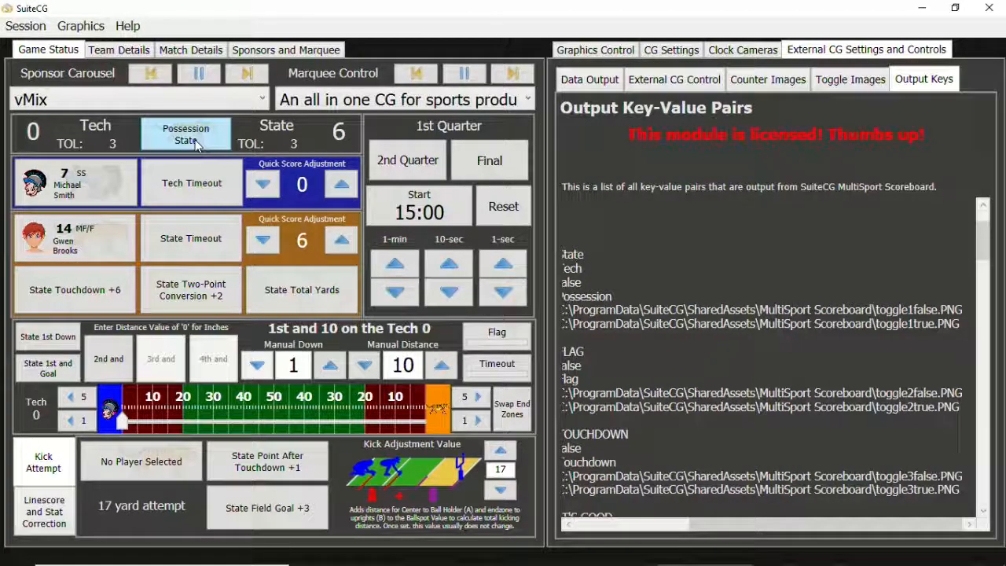
pyautogui.moveTo(697, 525); pyautogui.dragTo(564, 522)
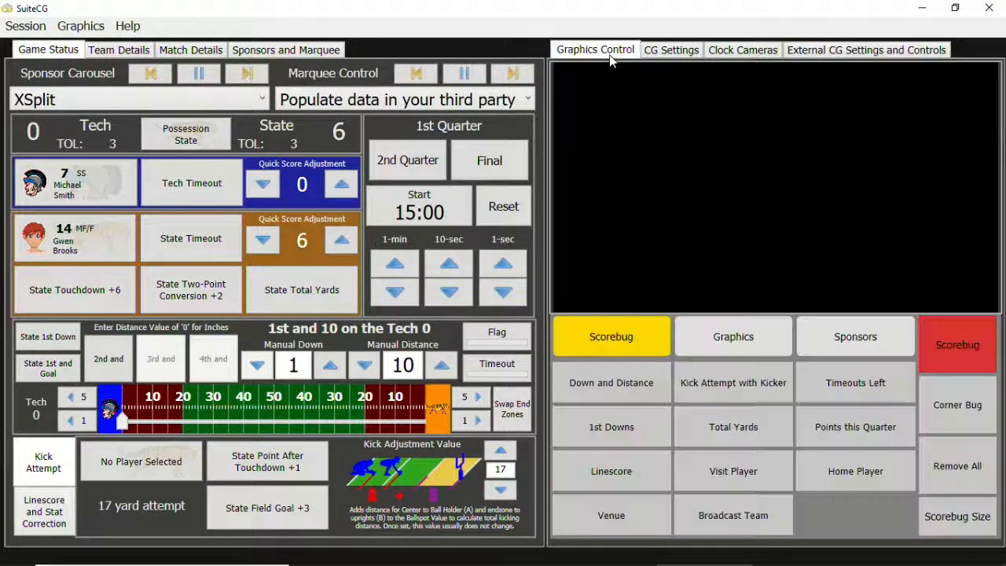
# Display the graphics preview and trigger the Flag toggle repeatedly to examine its timed appearance on the scorebug.
pyautogui.click(609, 50)
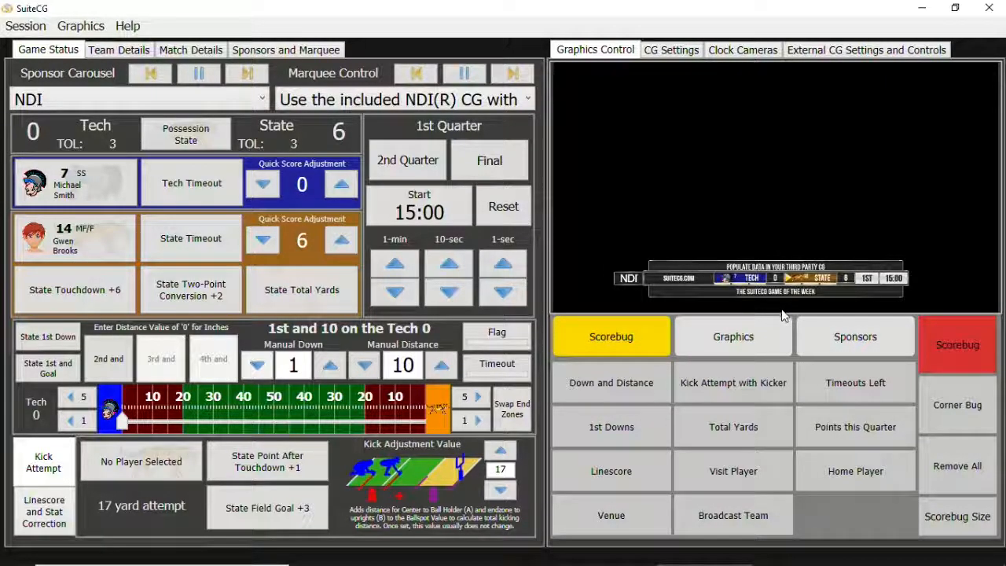
pyautogui.click(507, 335)
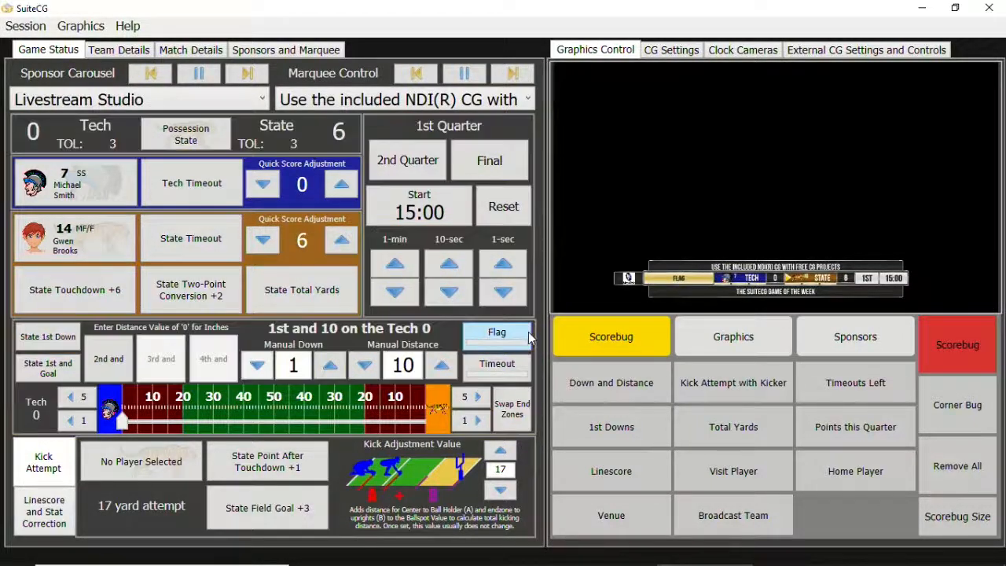
pyautogui.click(529, 337)
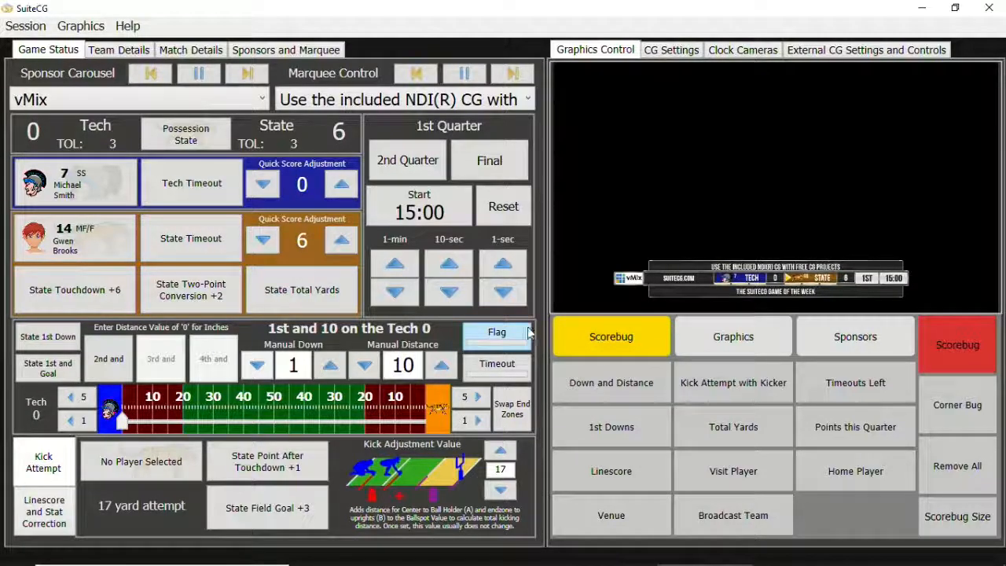
pyautogui.click(519, 339)
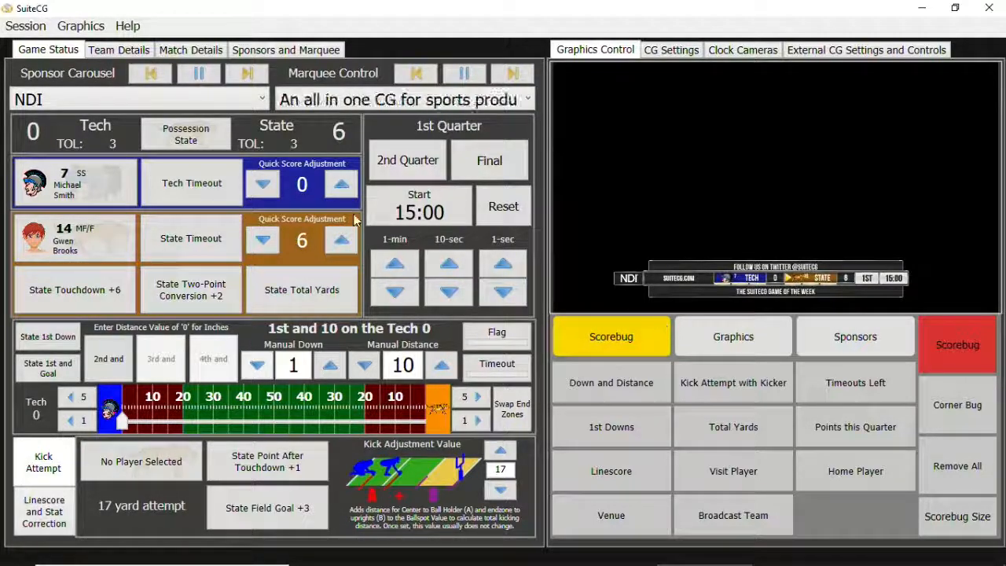
# Set the timers of the Flag and Timeout toggles to 0 in the Session Editor and return to the game controls.
pyautogui.click(25, 26)
pyautogui.click(66, 102)
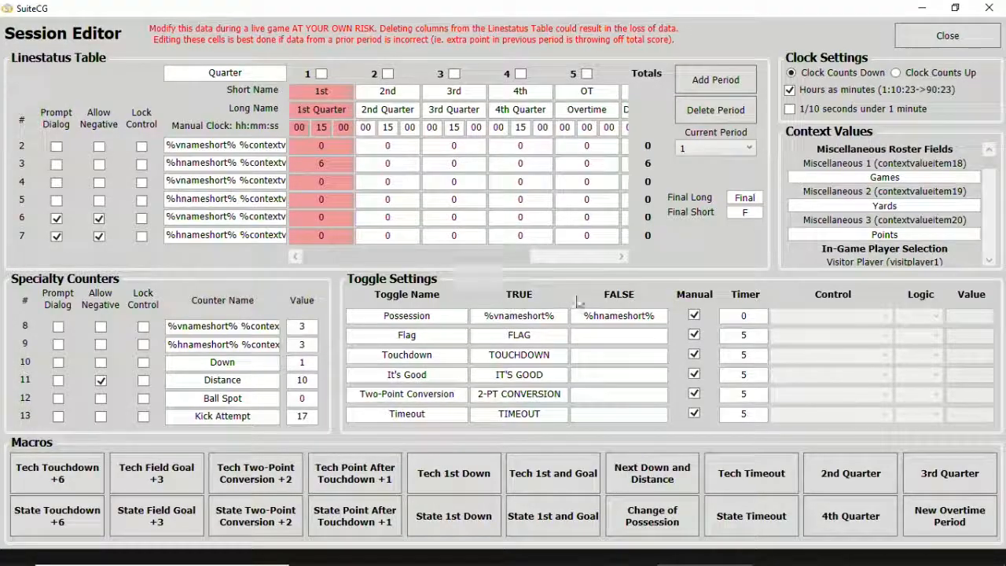
pyautogui.click(743, 315)
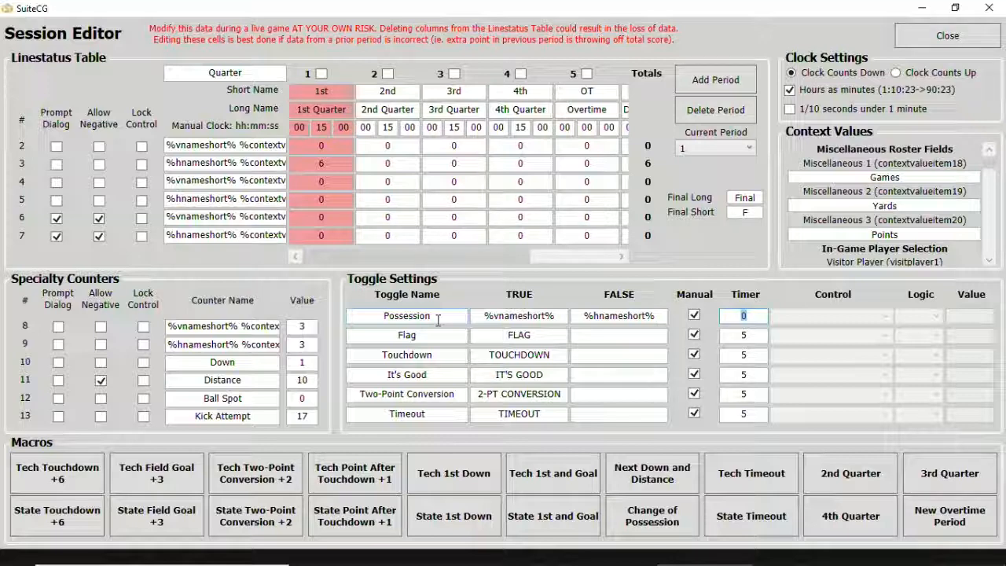
pyautogui.click(438, 315)
pyautogui.click(743, 335)
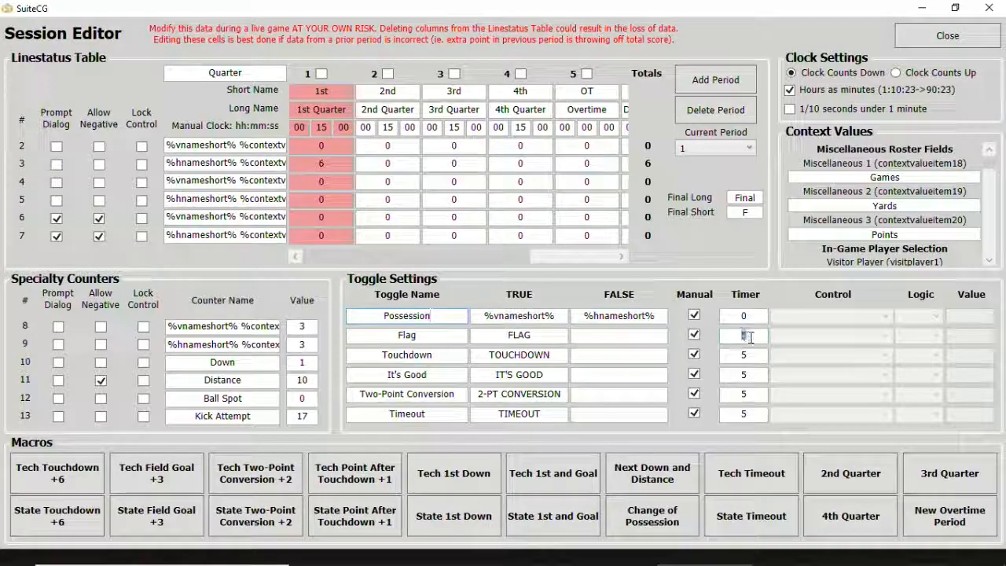
pyautogui.click(749, 411)
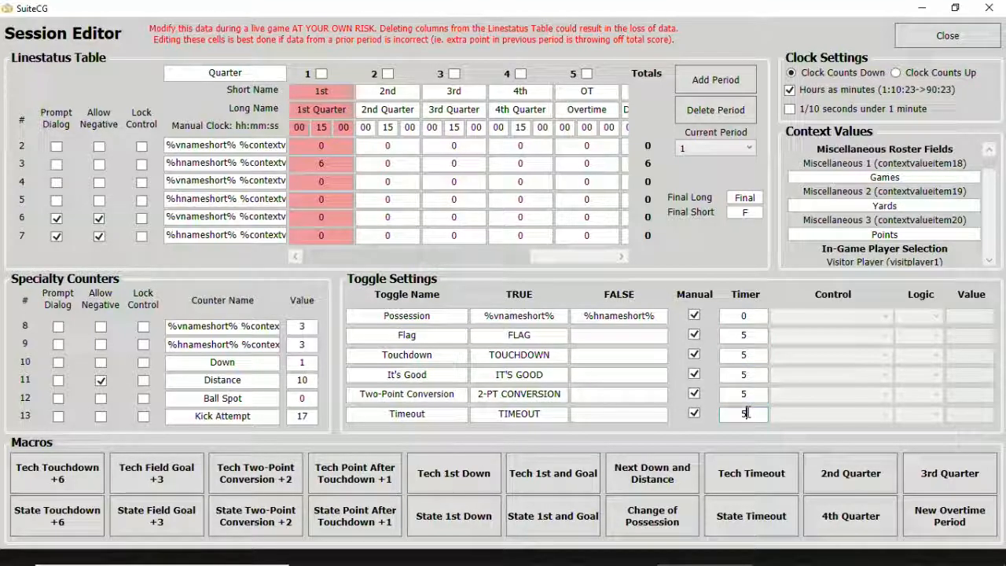
pyautogui.doubleClick(749, 334)
pyautogui.write('0')
pyautogui.doubleClick(752, 413)
pyautogui.write('0')
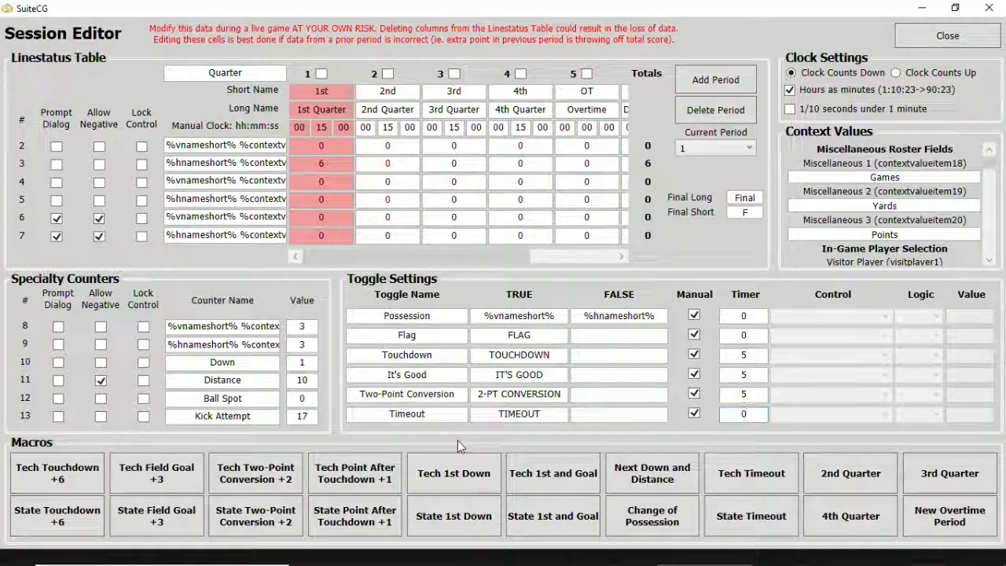
pyautogui.click(962, 39)
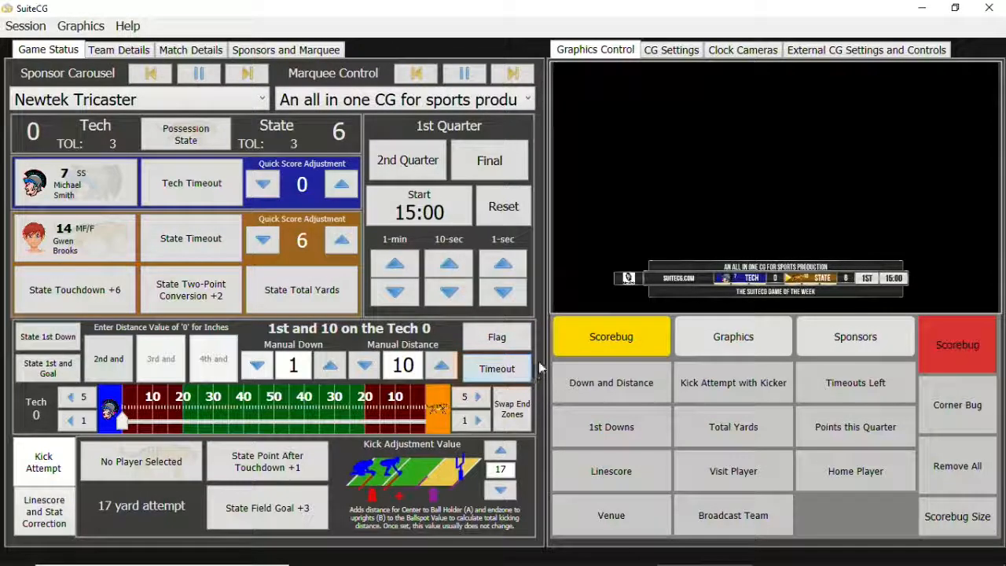
# Switch the Flag and Timeout toggles on and off in turn to examine their untimed behaviour on the scorebug.
pyautogui.click(515, 335)
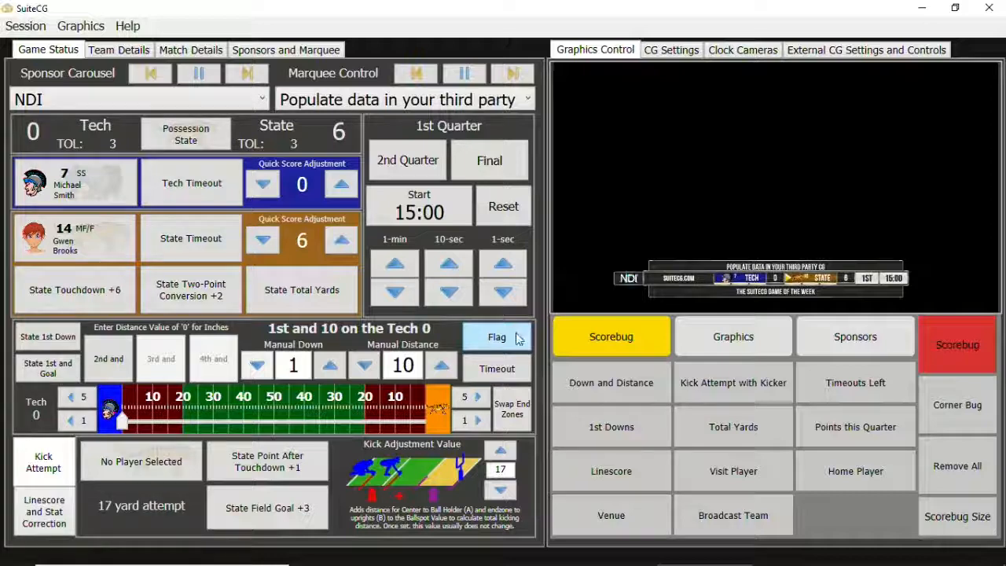
pyautogui.click(517, 338)
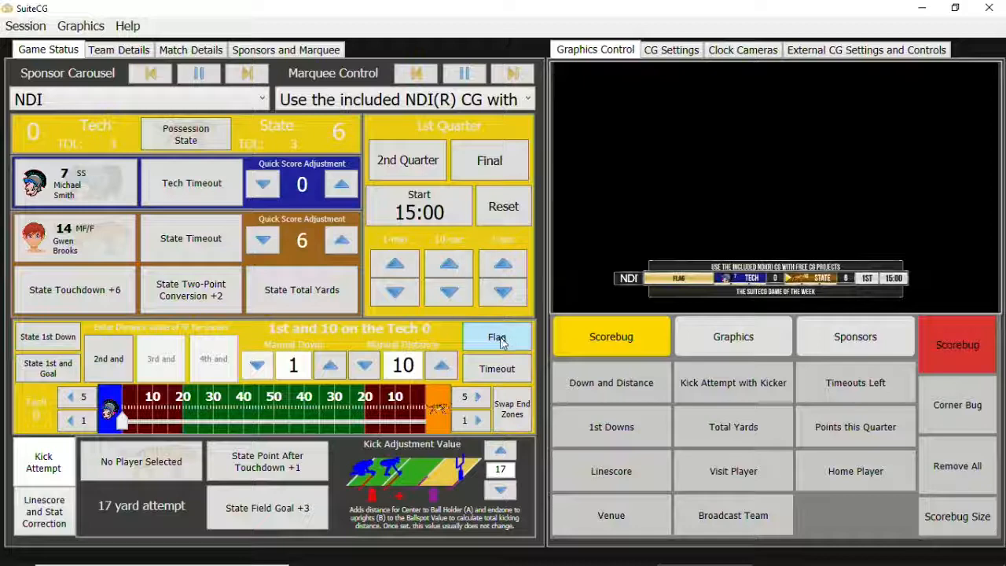
pyautogui.click(500, 337)
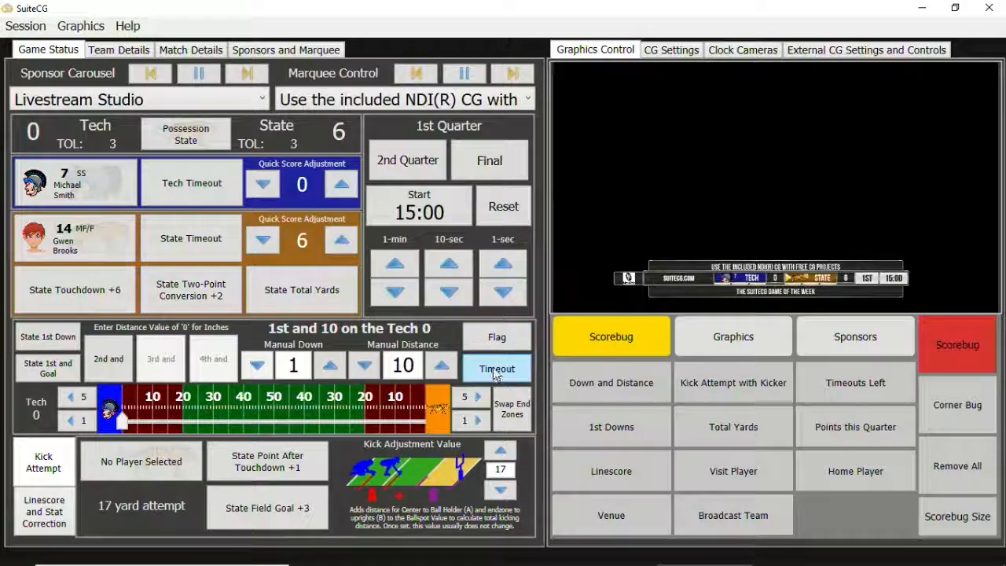
pyautogui.click(496, 374)
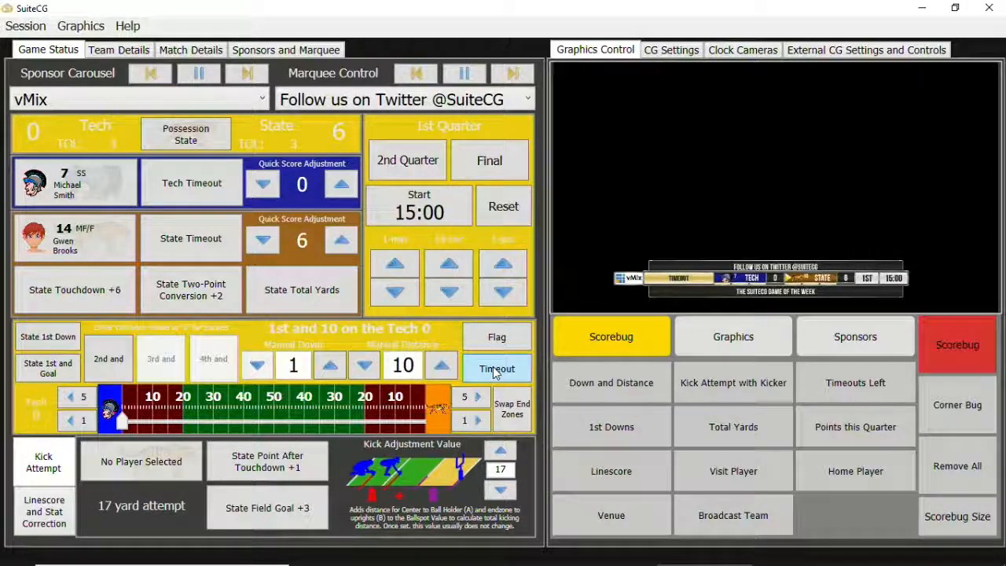
pyautogui.click(495, 373)
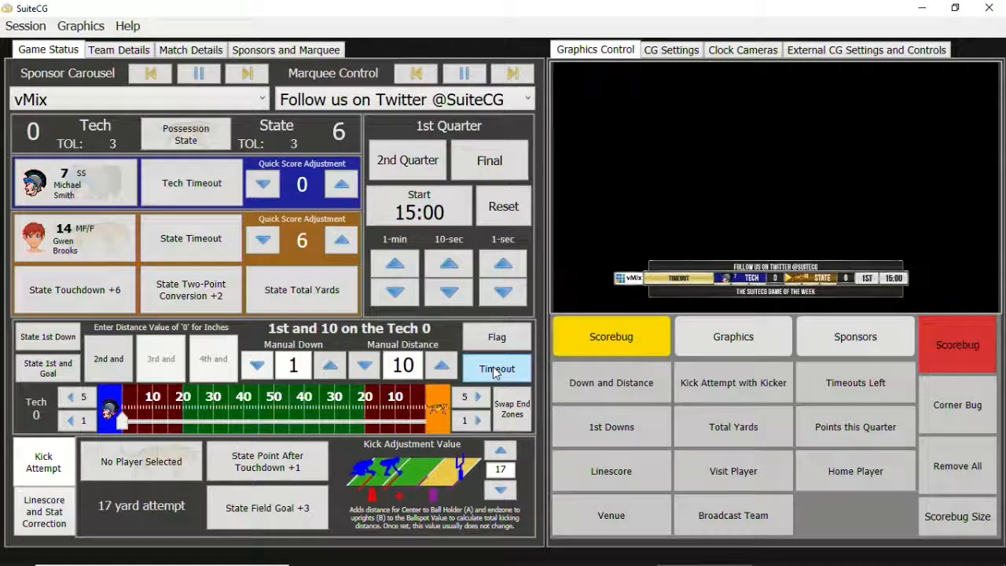
# Call a Tech timeout and examine the toggle6 and counter8 image state values in the output keys.
pyautogui.click(206, 201)
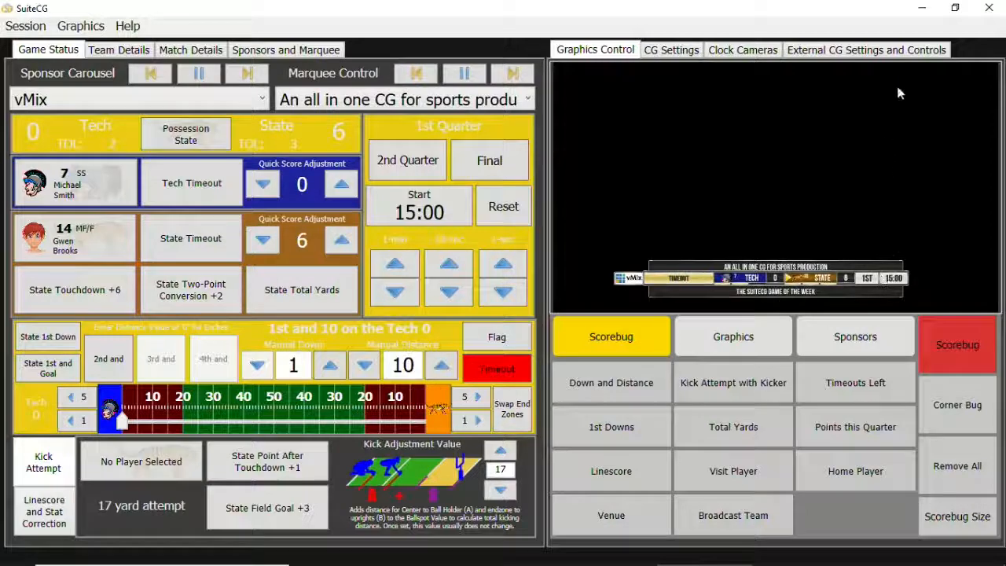
pyautogui.click(901, 53)
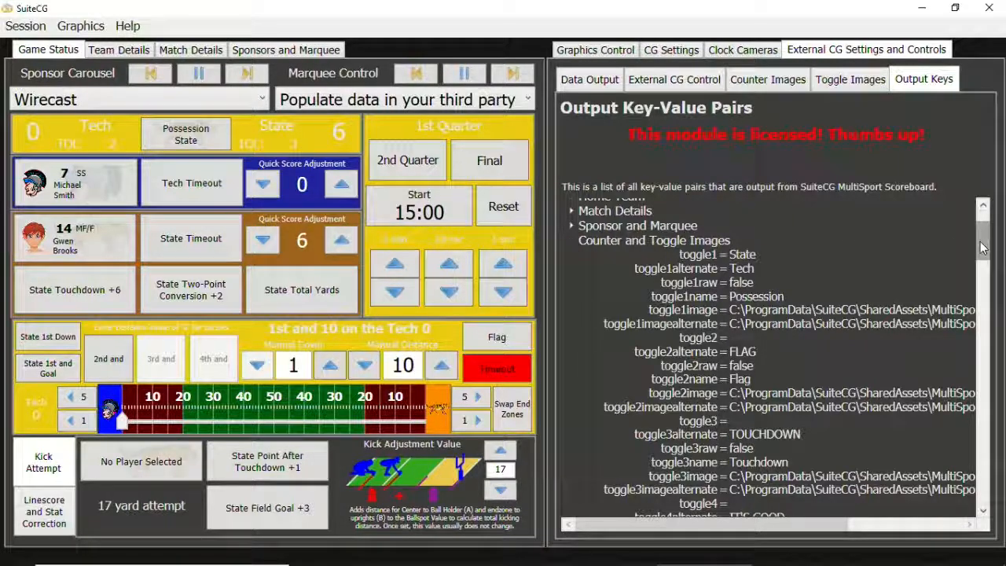
pyautogui.moveTo(982, 247); pyautogui.dragTo(989, 303)
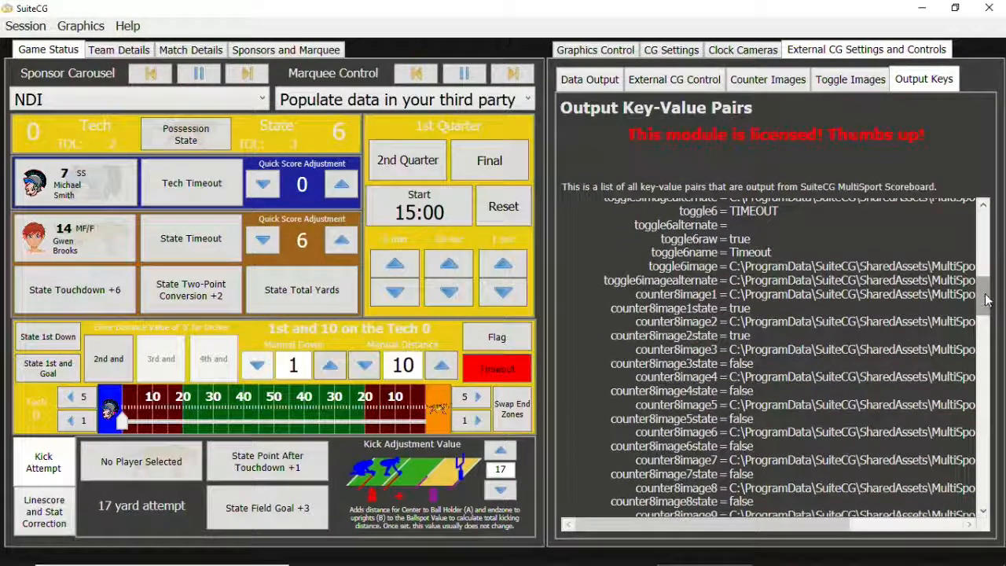
pyautogui.moveTo(989, 303); pyautogui.dragTo(986, 307)
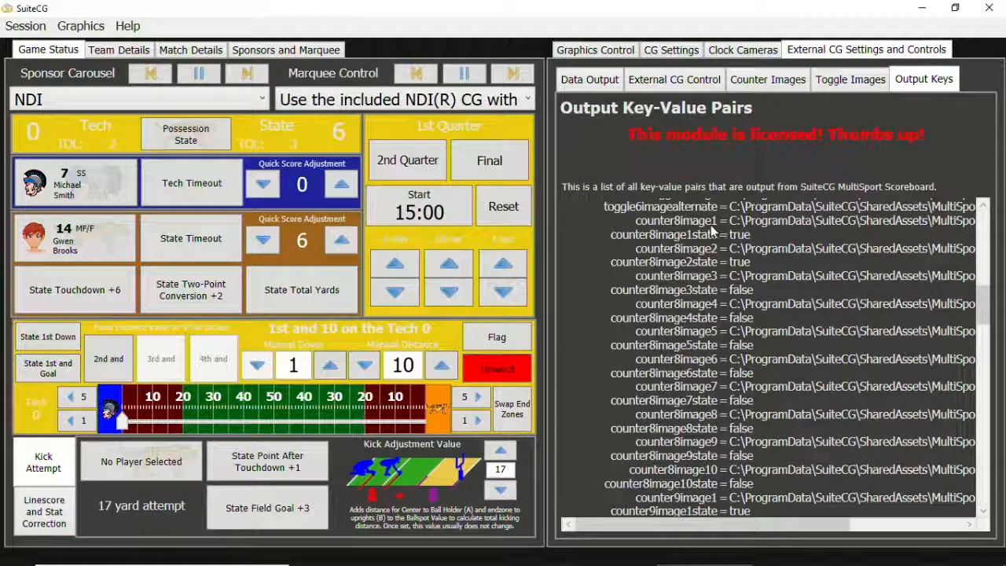
# Review the Counter Images assigned to Tech and State Timeouts Left and compare them with the counter8 output keys.
pyautogui.click(779, 82)
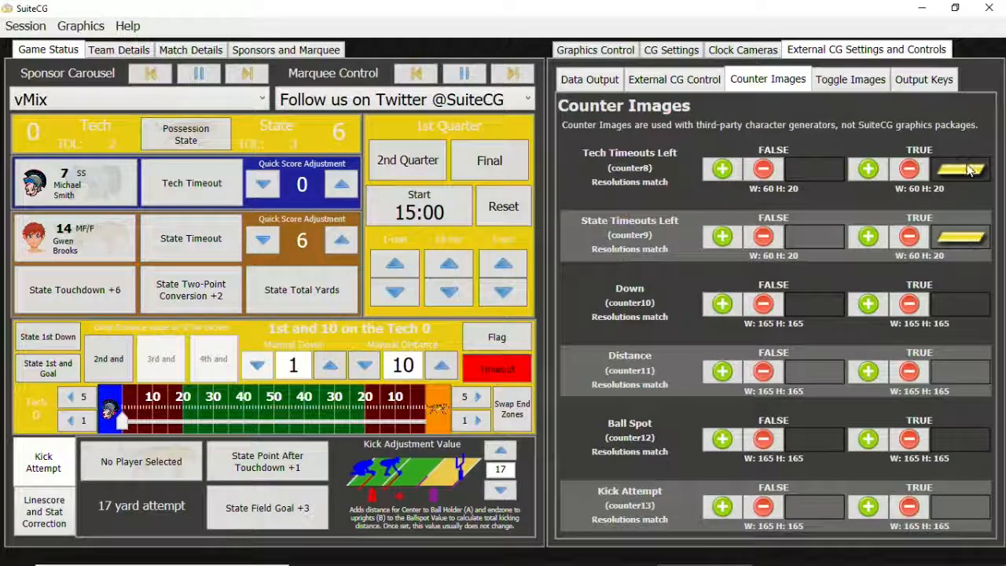
pyautogui.click(925, 82)
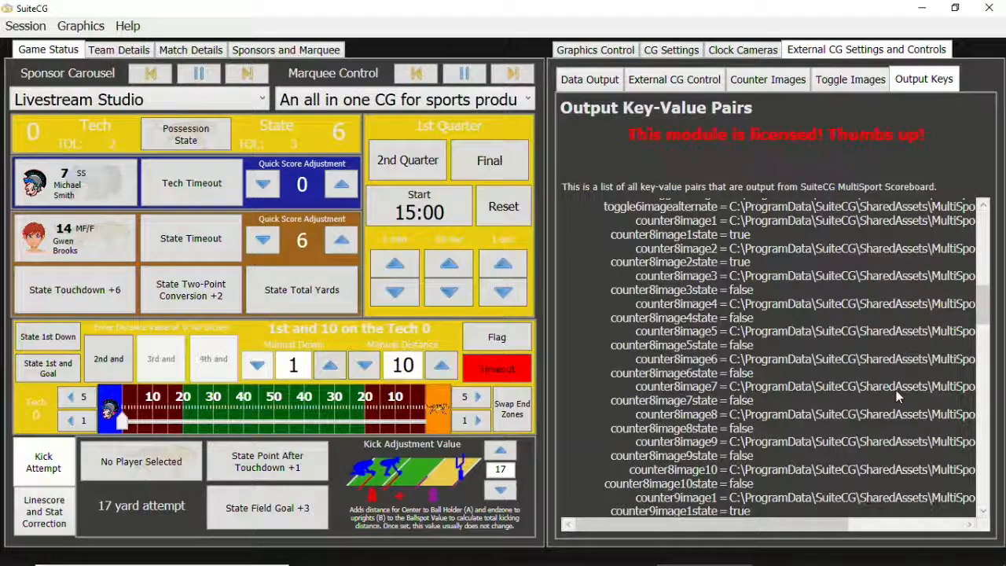
pyautogui.moveTo(981, 311); pyautogui.dragTo(981, 308)
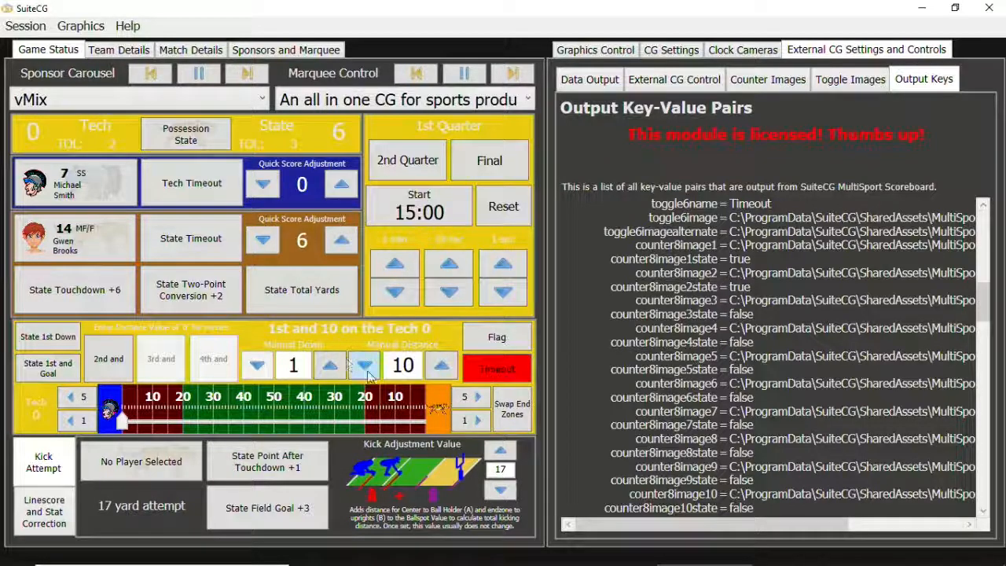
# Clear the active timeout, call another Tech timeout, and examine the counter8 image states and full file paths.
pyautogui.click(505, 368)
pyautogui.click(222, 189)
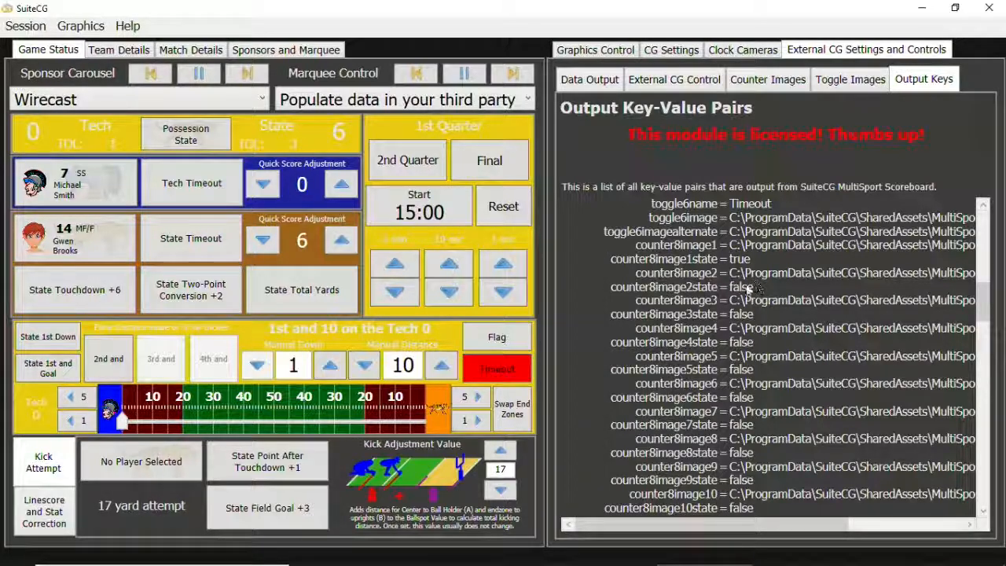
pyautogui.moveTo(731, 525); pyautogui.dragTo(894, 523)
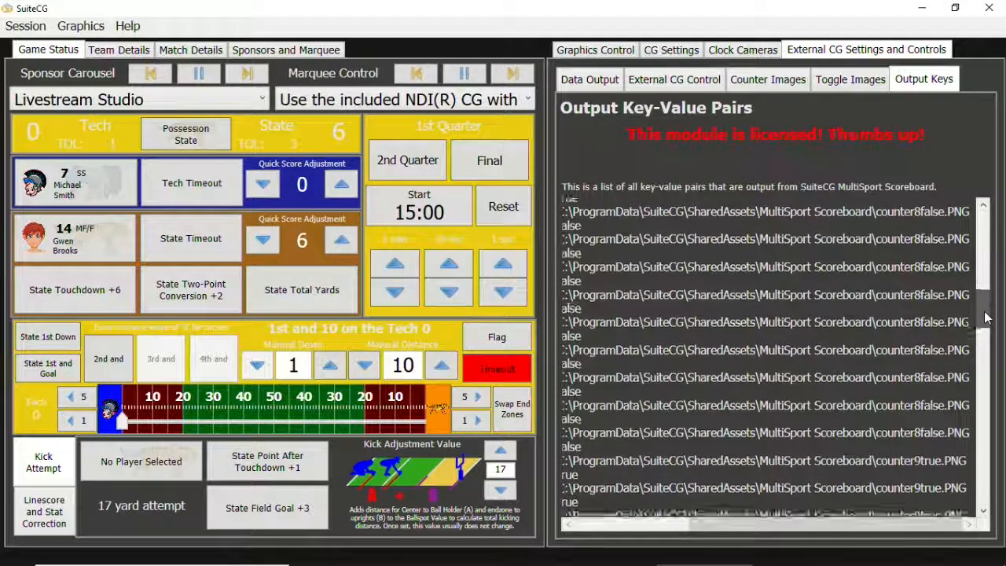
pyautogui.moveTo(991, 308); pyautogui.dragTo(993, 315)
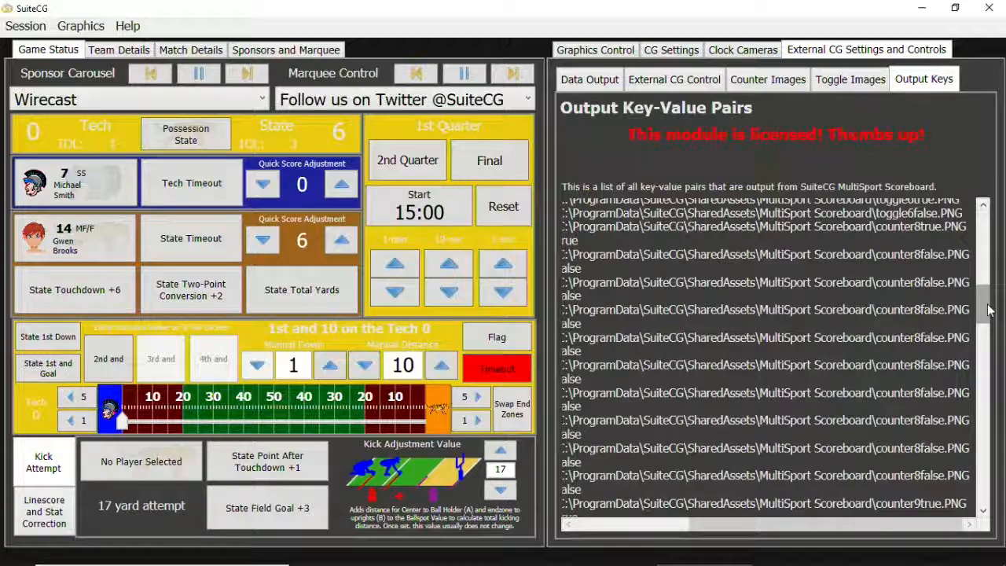
# Switch off the Timeout toggle and collapse the Counter and Toggle Images output keys.
pyautogui.click(497, 372)
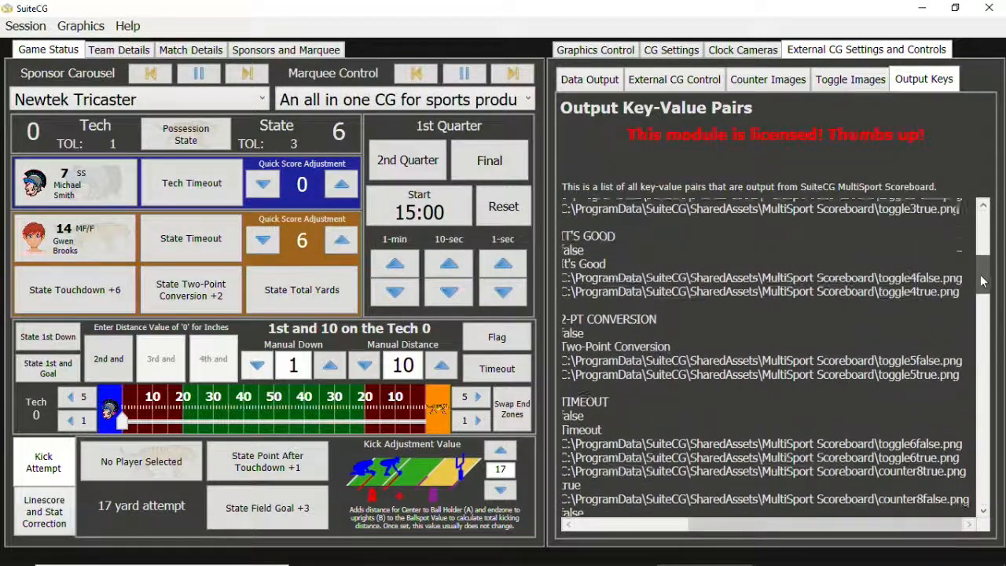
pyautogui.moveTo(827, 524); pyautogui.dragTo(715, 546)
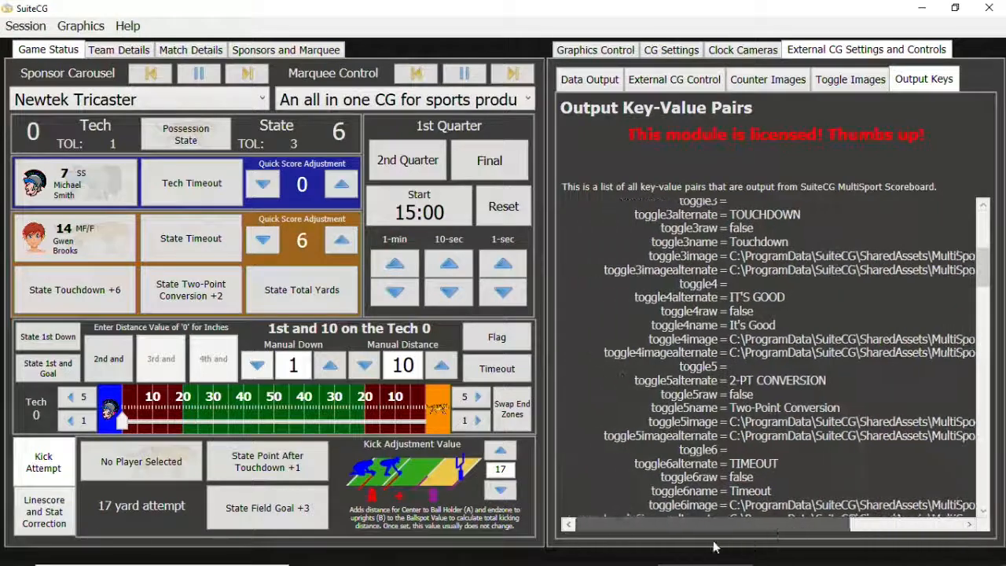
pyautogui.scroll(8, 719, 411)
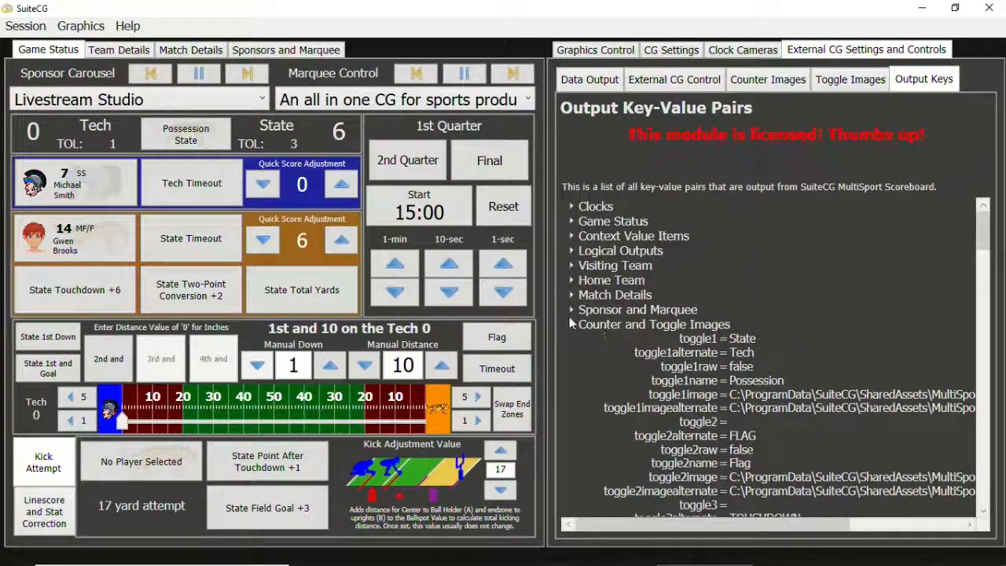
pyautogui.click(572, 325)
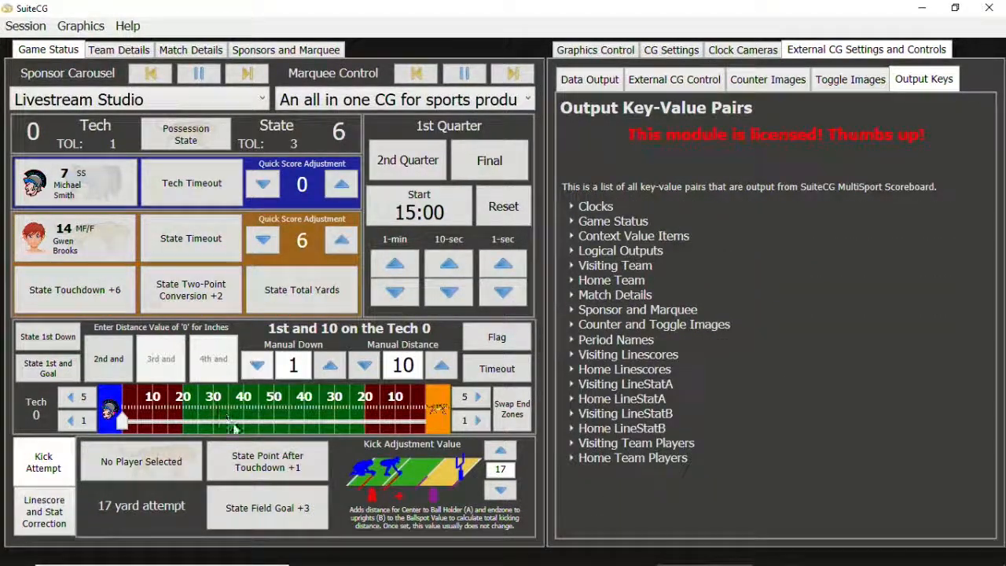
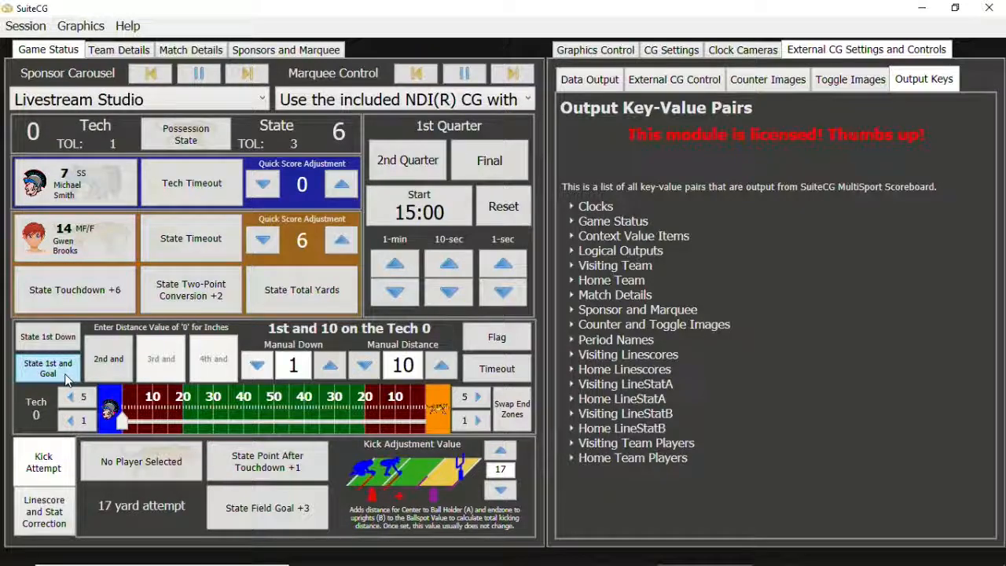
# Show the Linescore and Stat Correction controls and set the down and distance to 2nd and 8.
pyautogui.click(53, 519)
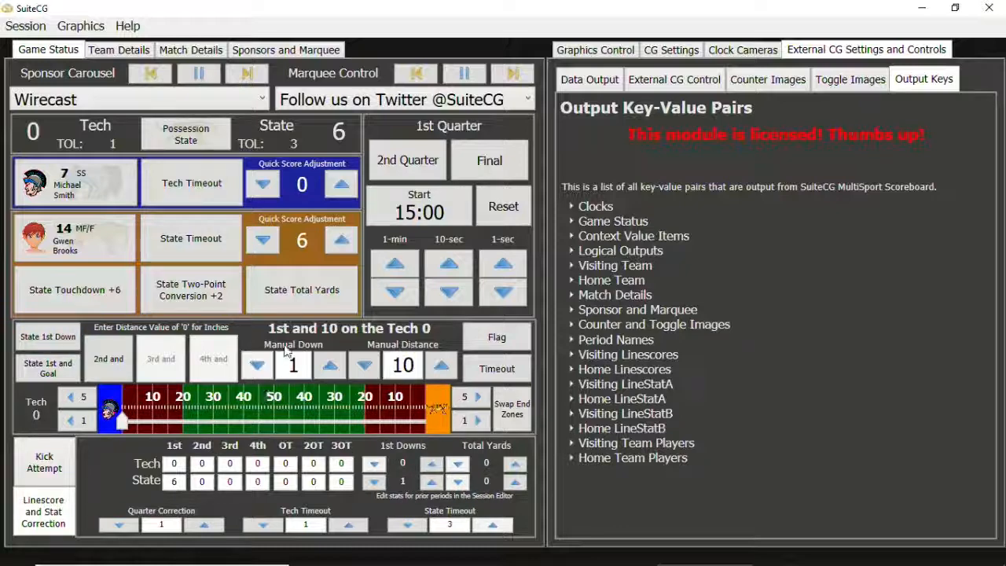
pyautogui.click(109, 362)
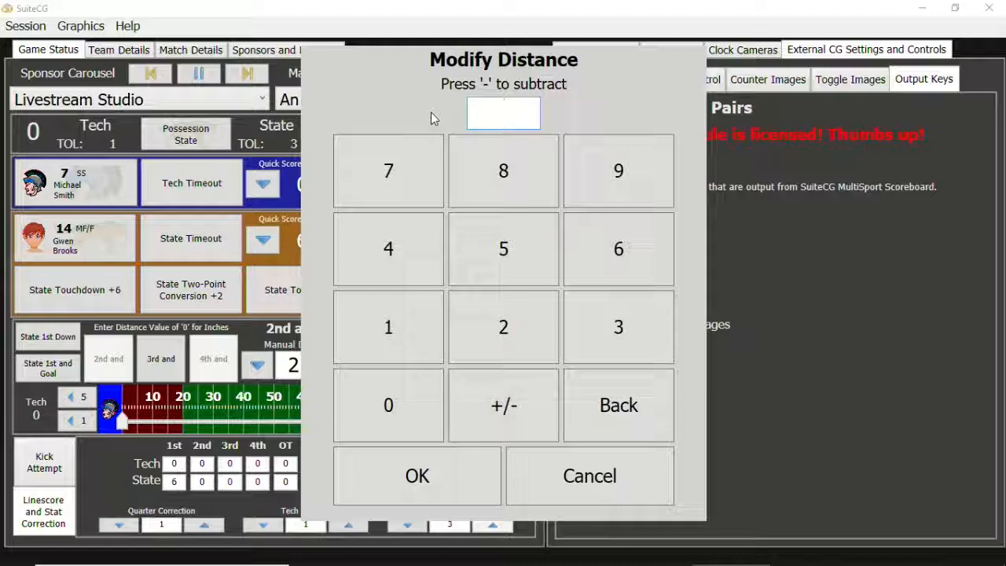
pyautogui.click(493, 164)
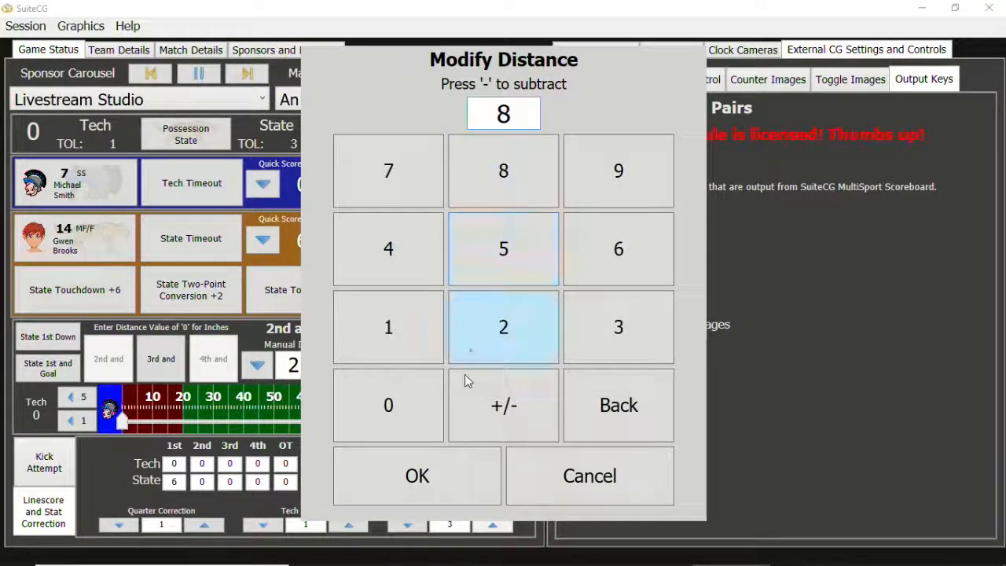
pyautogui.click(453, 472)
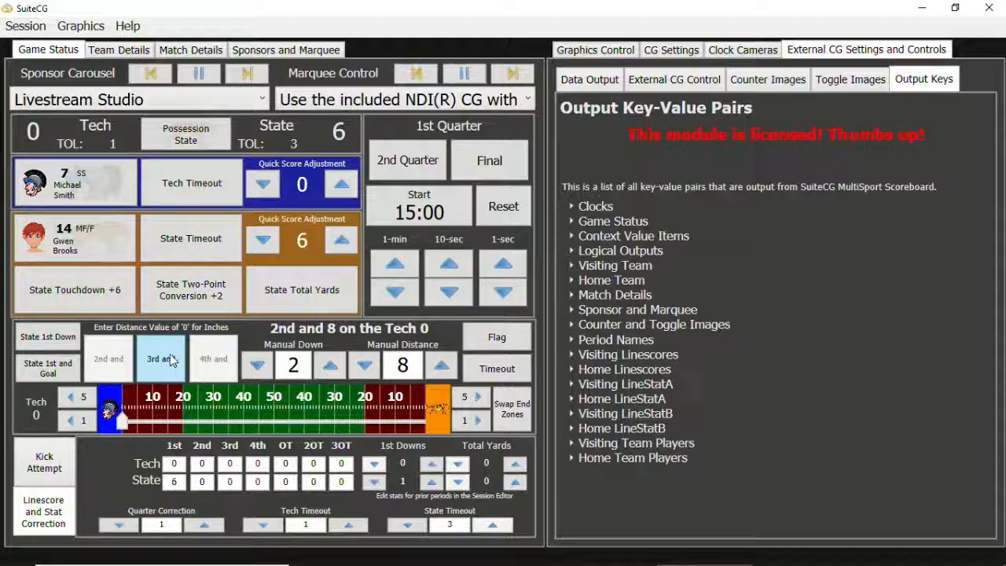
# Set the down and distance to 3rd and Inches by entering a distance of 0.
pyautogui.click(174, 363)
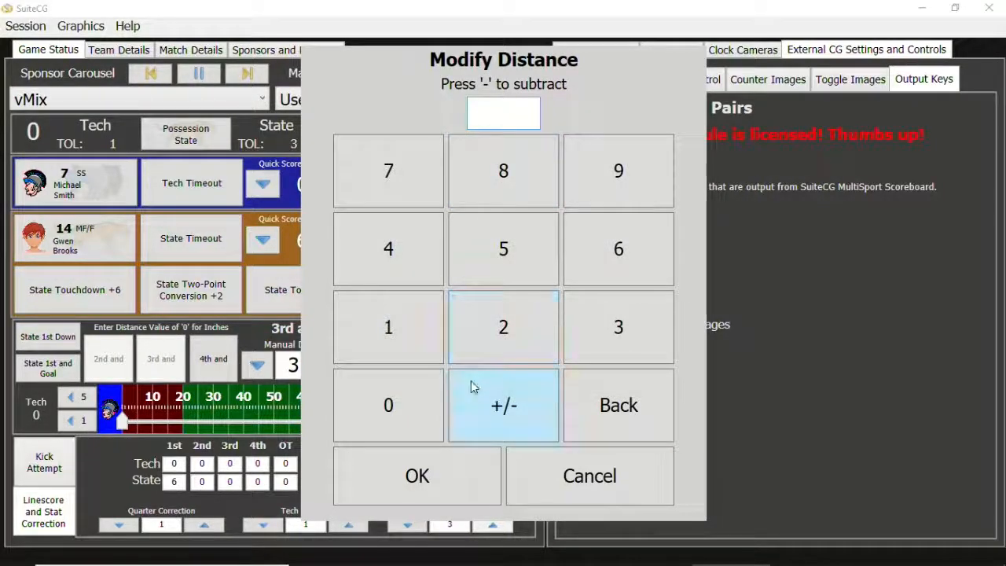
pyautogui.click(411, 401)
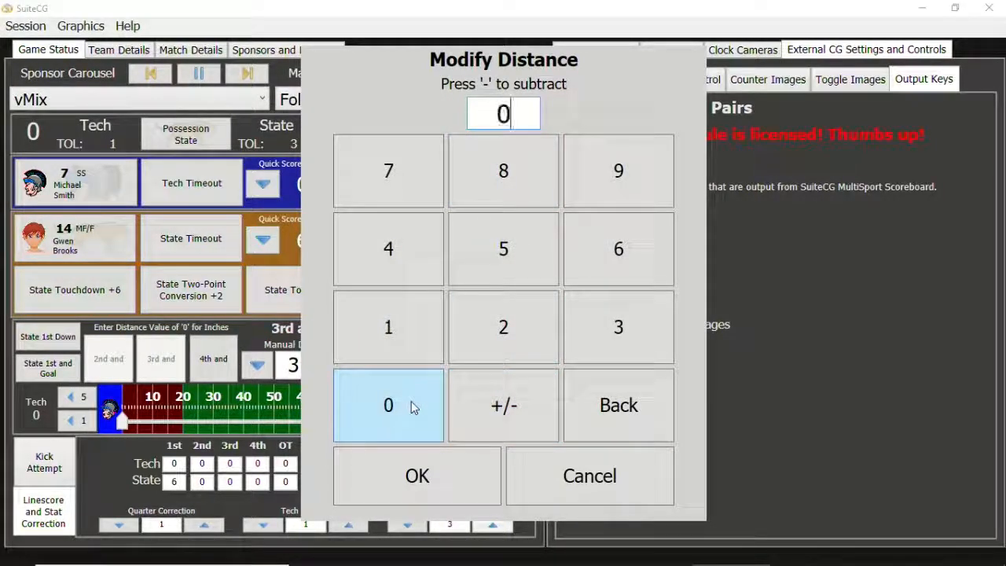
pyautogui.click(418, 477)
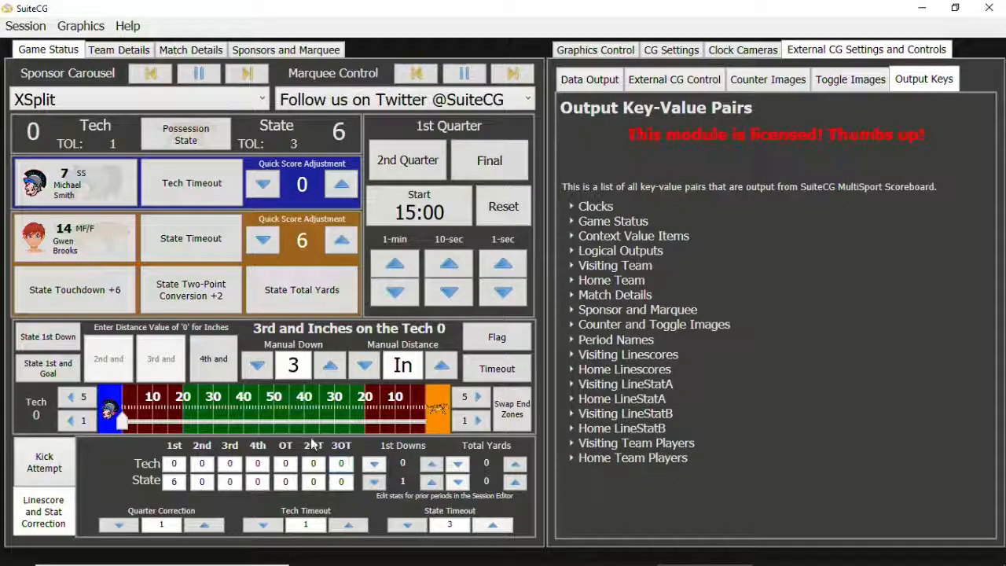
# Give State a 1st and Goal and advance the down to 3rd and Goal.
pyautogui.click(65, 376)
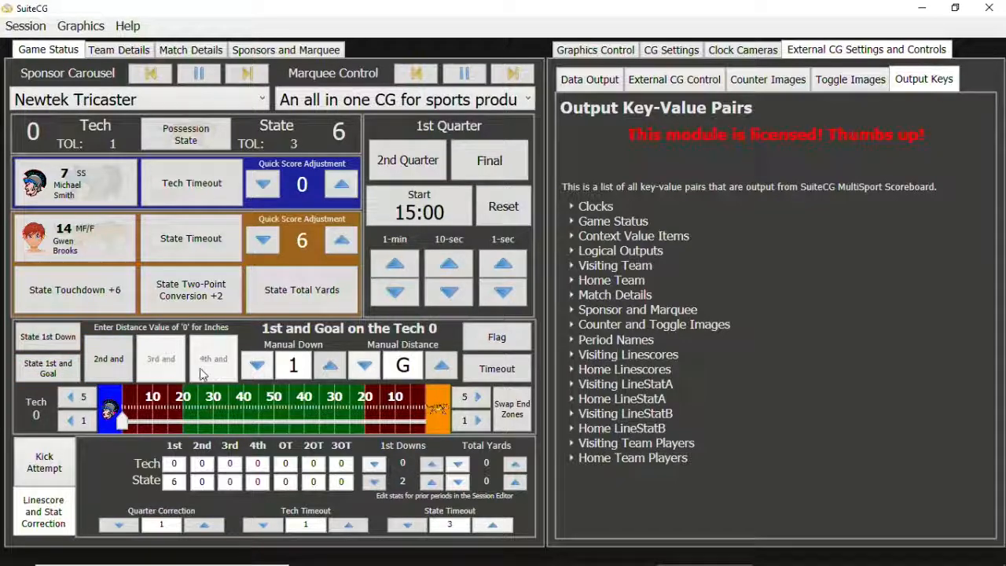
pyautogui.click(116, 368)
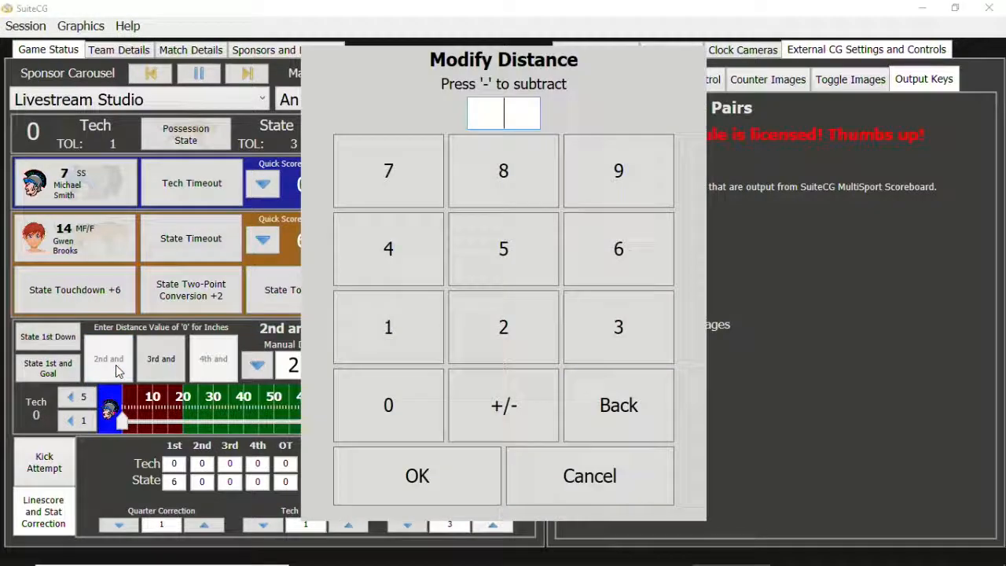
pyautogui.click(598, 477)
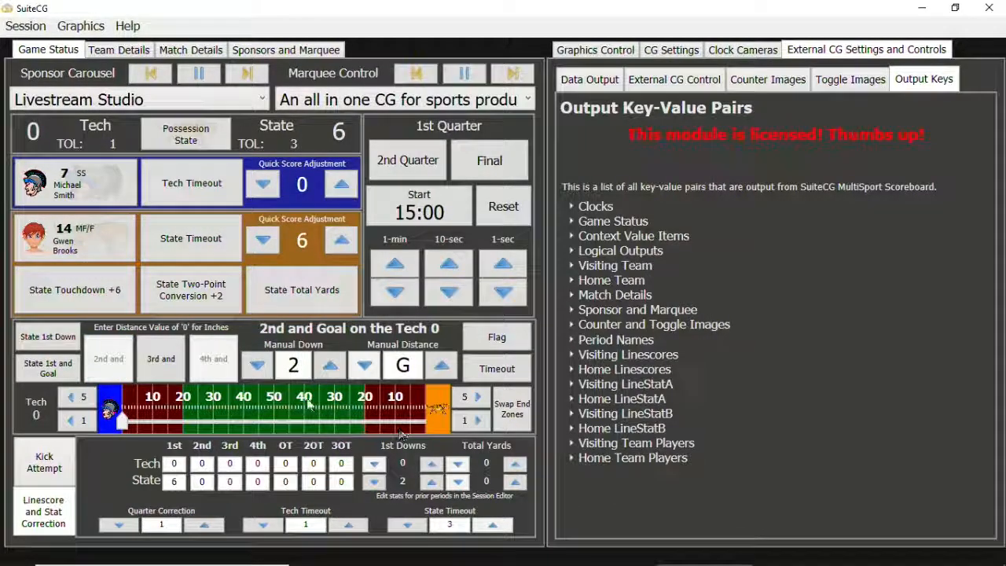
pyautogui.click(328, 375)
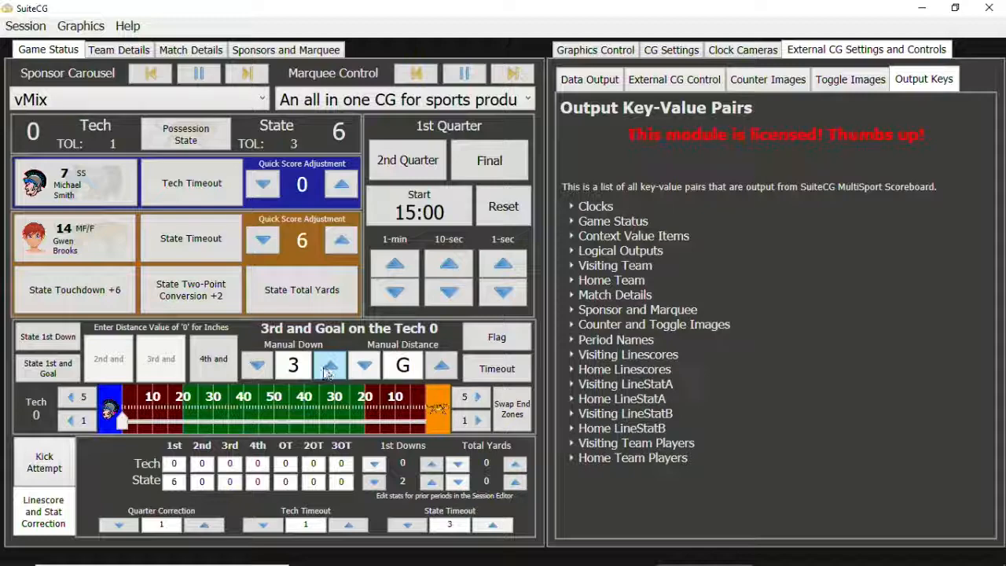
pyautogui.click(257, 363)
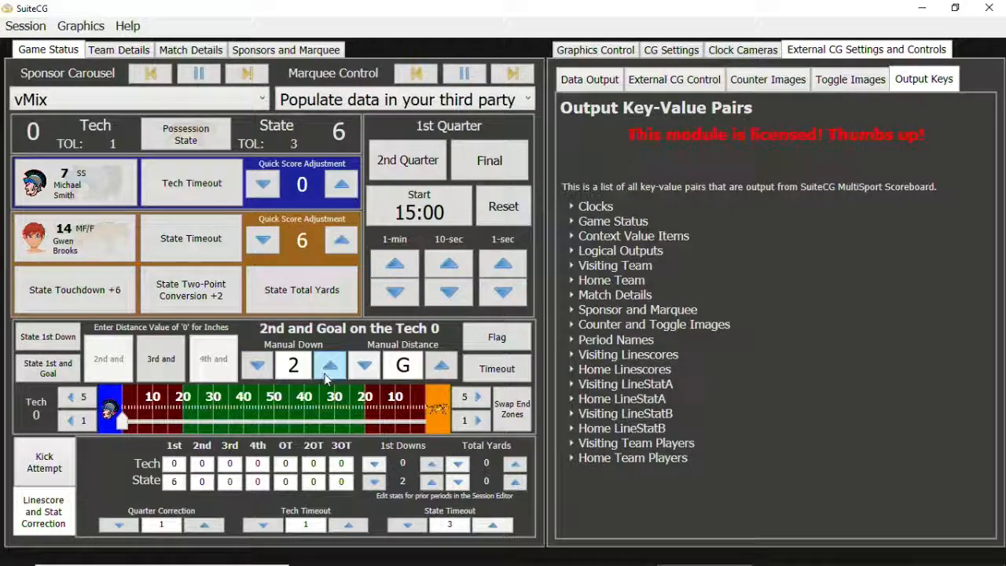
pyautogui.click(328, 375)
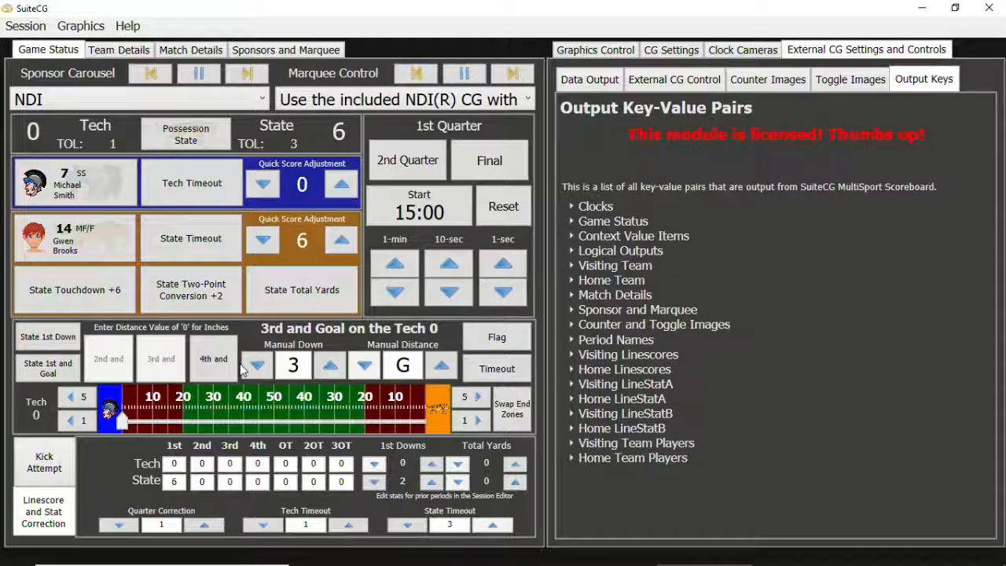
# Set the down and distance to 4th and 13.
pyautogui.click(228, 366)
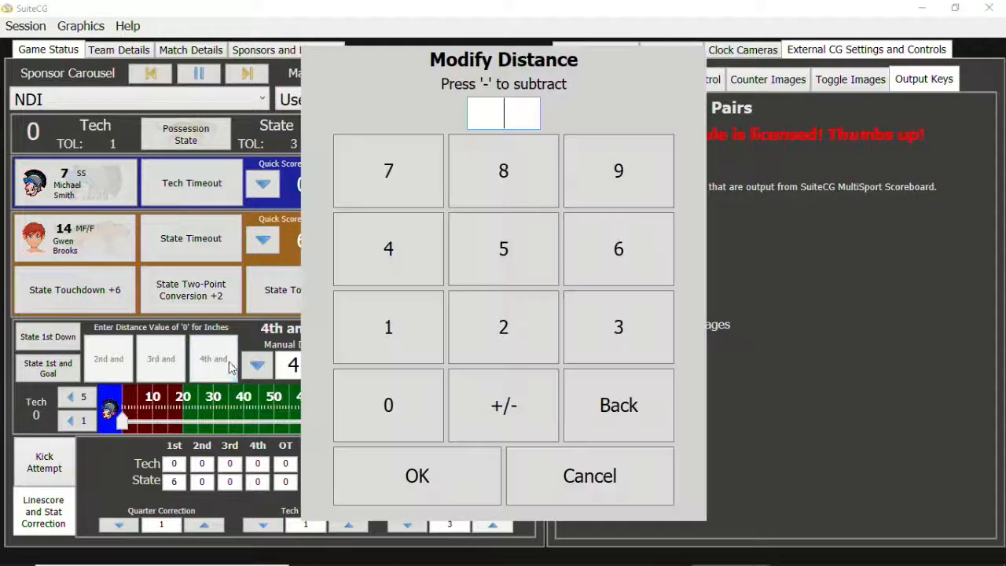
pyautogui.click(389, 330)
pyautogui.click(618, 328)
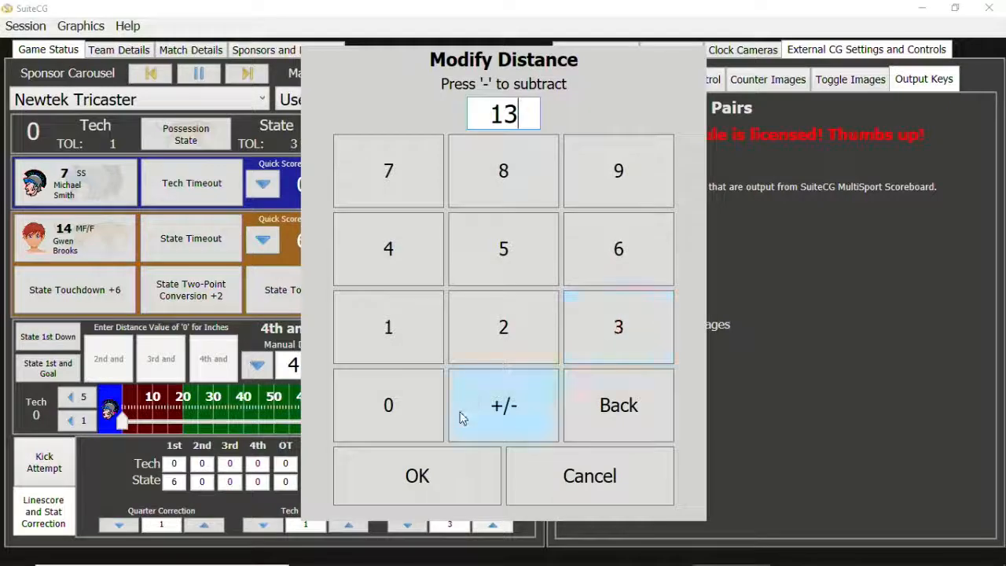
pyautogui.click(447, 479)
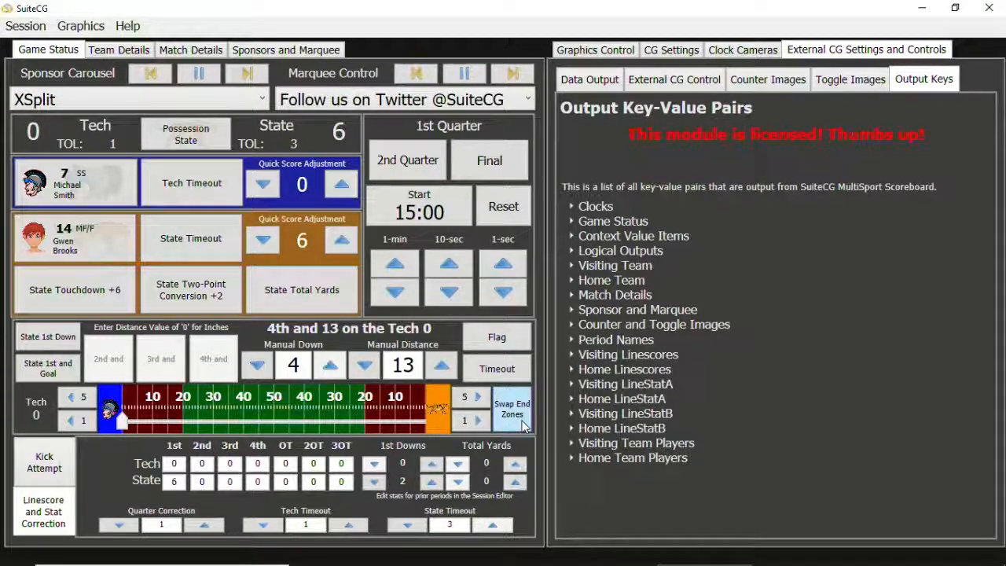
# Swap the end zones on the field back and forth and return them to their original sides.
pyautogui.click(522, 425)
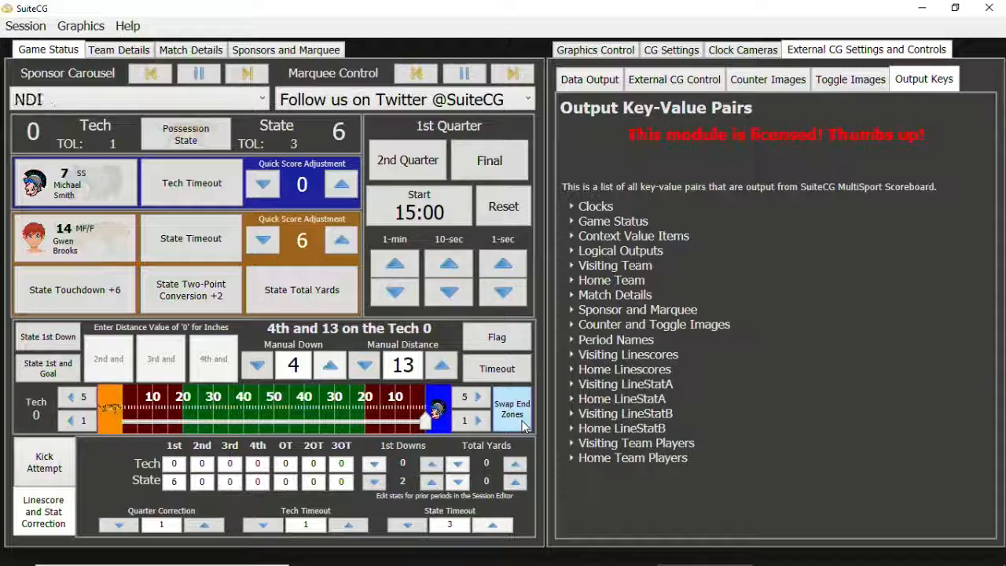
pyautogui.click(524, 424)
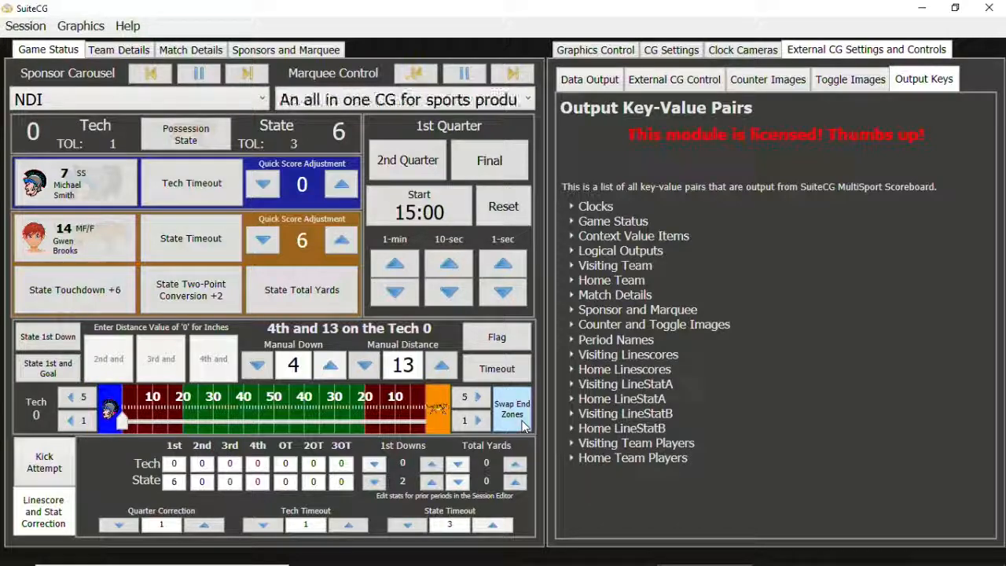
pyautogui.click(524, 424)
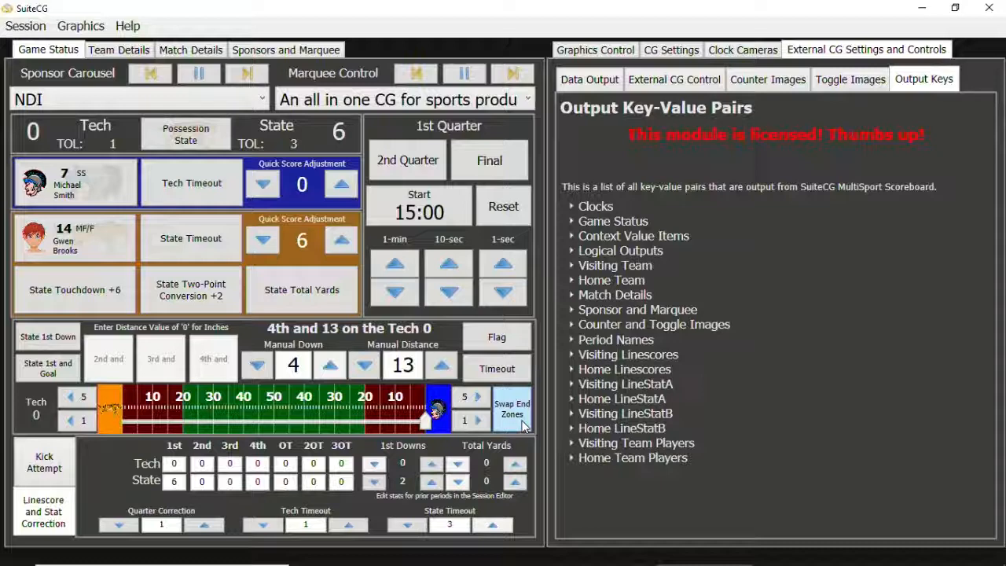
pyautogui.click(524, 425)
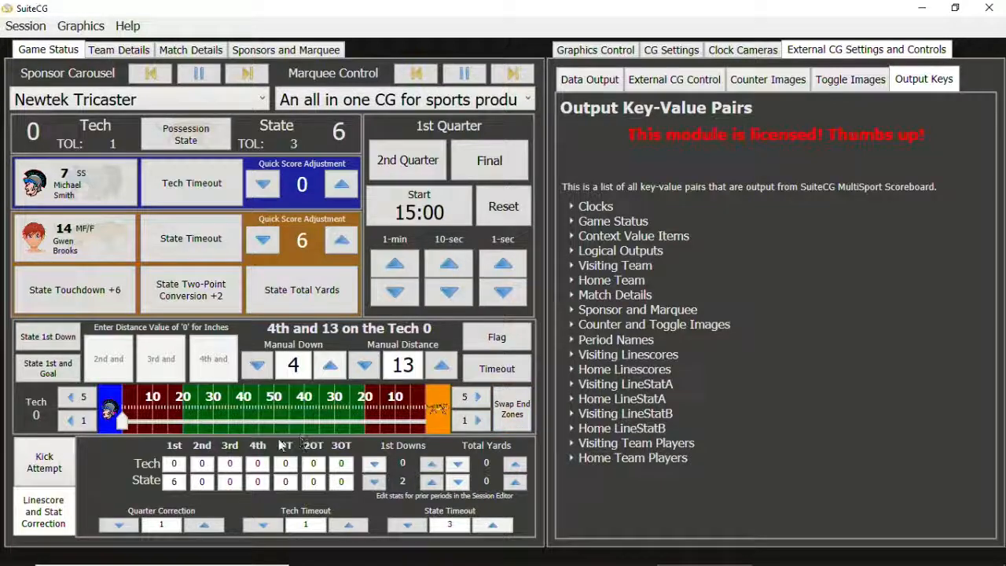
# Move the ball spot to the Tech 9 and swap the end zones so Tech's is on the opposite side.
pyautogui.moveTo(155, 424); pyautogui.dragTo(150, 424)
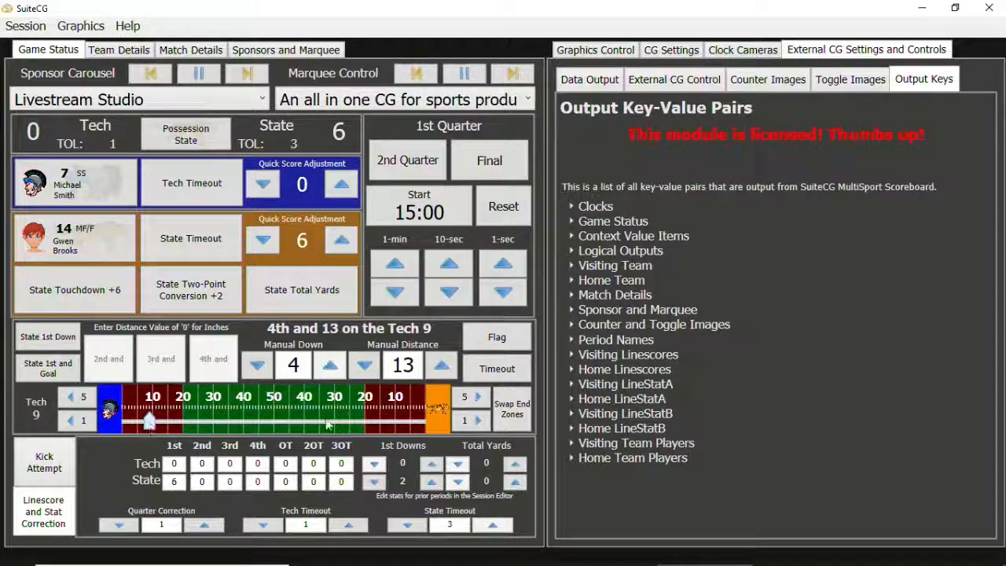
pyautogui.click(511, 413)
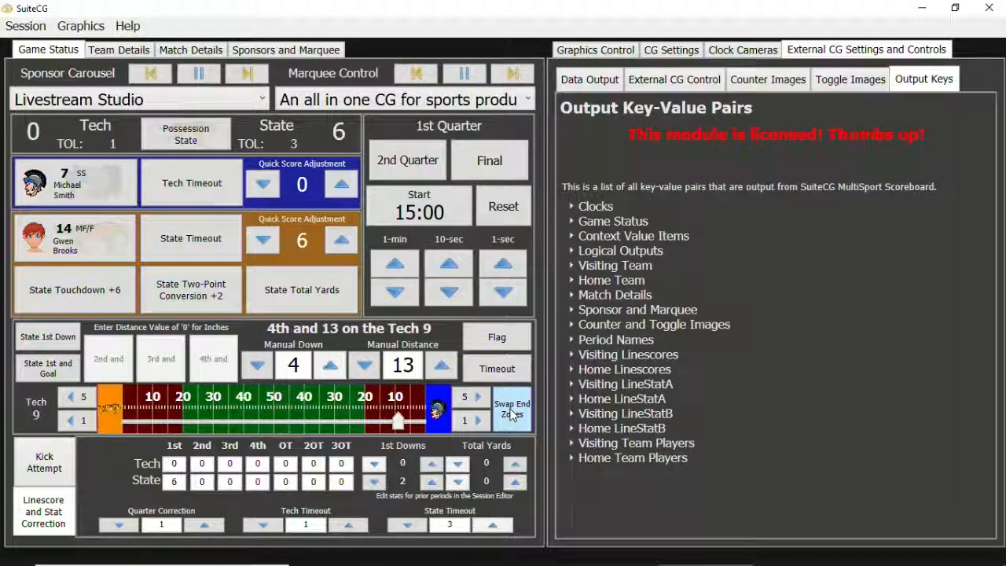
pyautogui.click(511, 413)
pyautogui.click(509, 417)
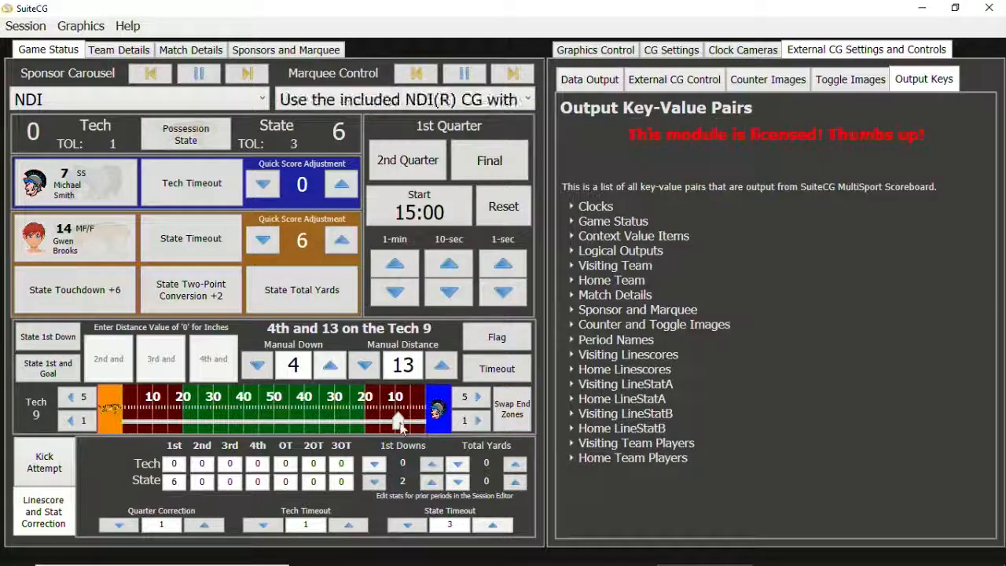
# Move the ball spot along the field and adjust it in 5-yard increments to the Tech 19.
pyautogui.moveTo(399, 425)
pyautogui.mouseDown()
pyautogui.moveTo(263, 417)
pyautogui.moveTo(292, 420)
pyautogui.mouseUp()
pyautogui.click(331, 409)
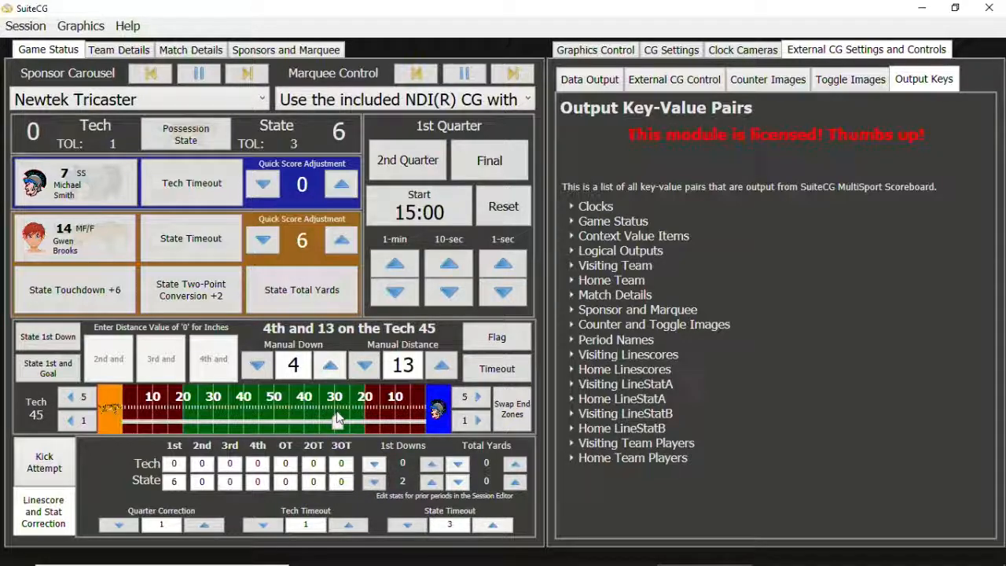
pyautogui.click(475, 399)
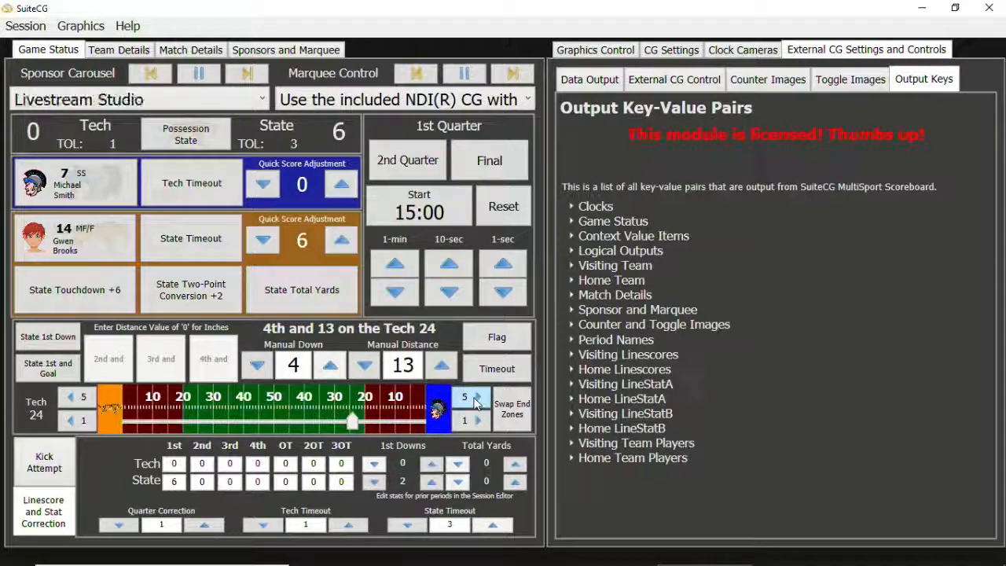
pyautogui.click(475, 399)
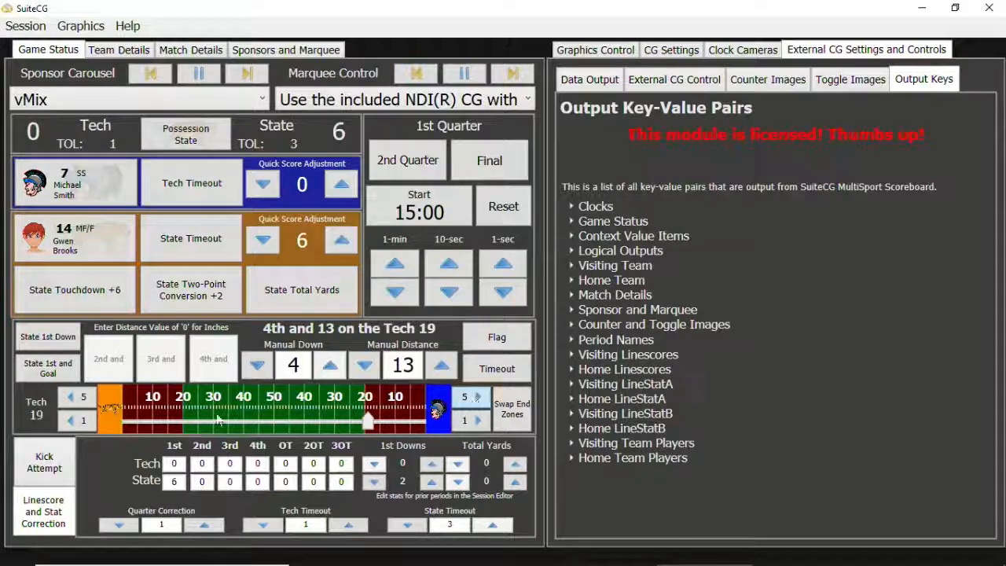
# Move the ball spot to the Tech 37 using three 5-yard and three 1-yard increments.
pyautogui.click(80, 400)
pyautogui.click(79, 400)
pyautogui.click(79, 400)
pyautogui.click(85, 422)
pyautogui.click(85, 423)
pyautogui.click(85, 423)
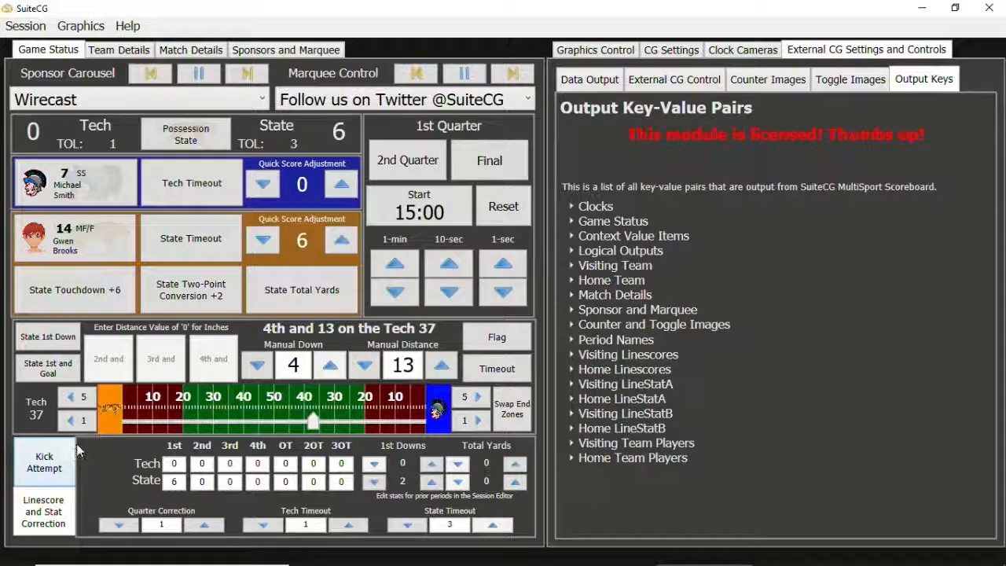
# Open the Session Editor and review the Down and Distance Language context values, including the Inches and Goal wording.
pyautogui.click(24, 26)
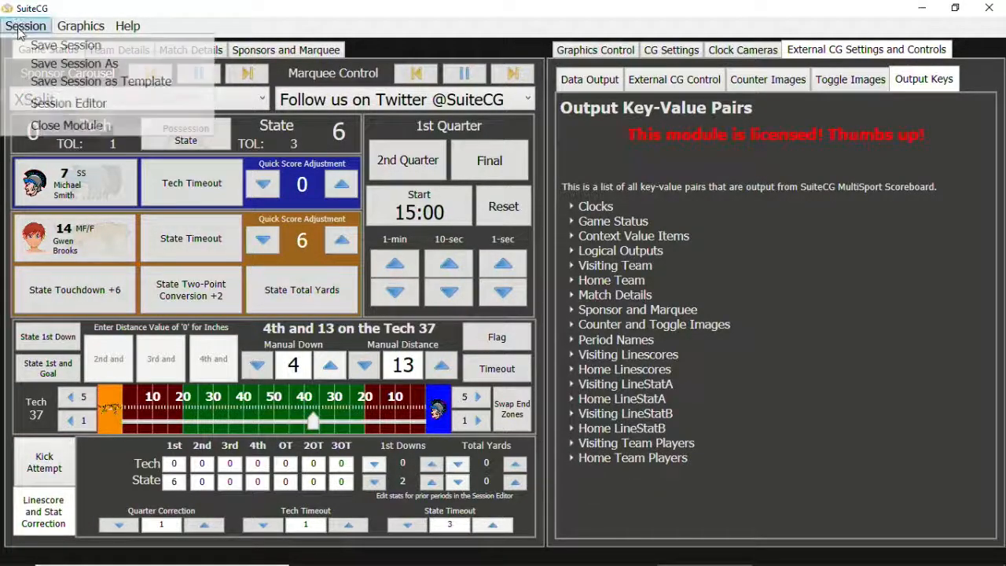
pyautogui.click(52, 106)
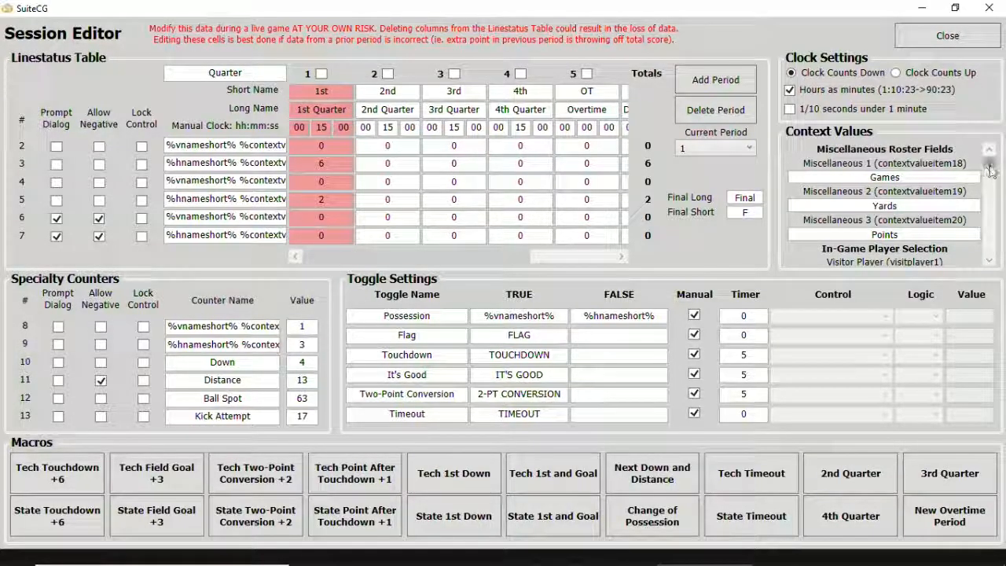
pyautogui.moveTo(990, 167); pyautogui.dragTo(1005, 220)
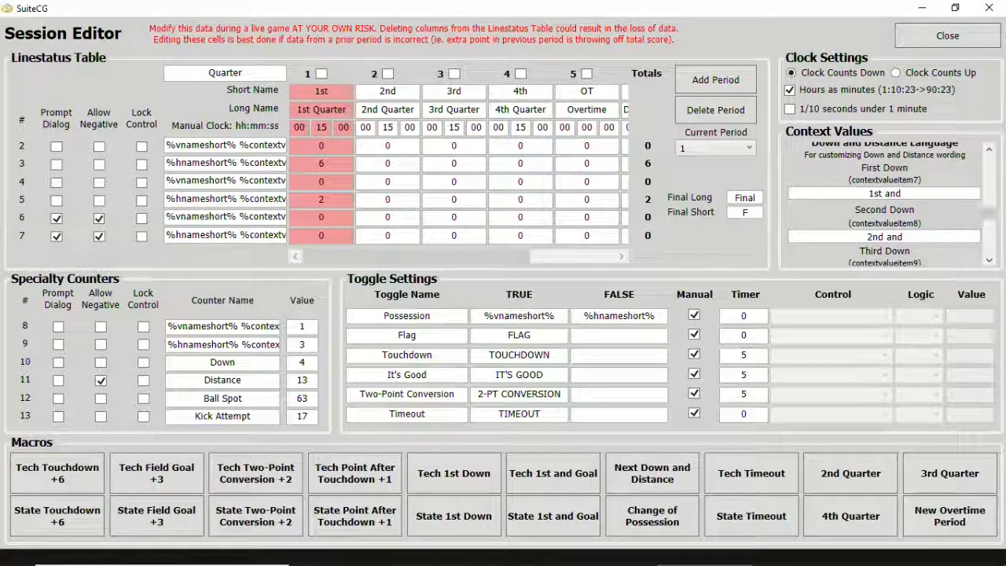
pyautogui.click(989, 149)
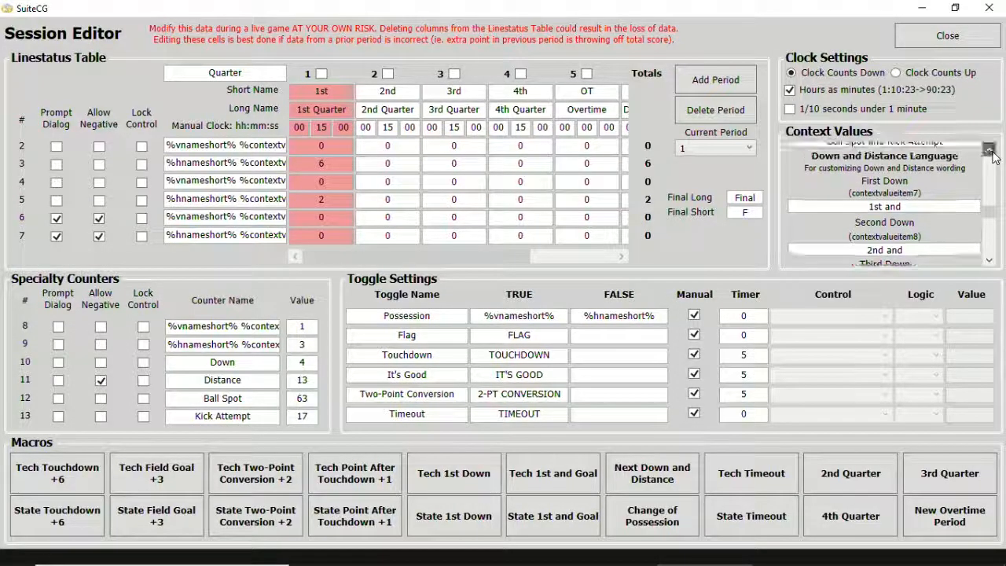
pyautogui.click(990, 263)
pyautogui.click(990, 263)
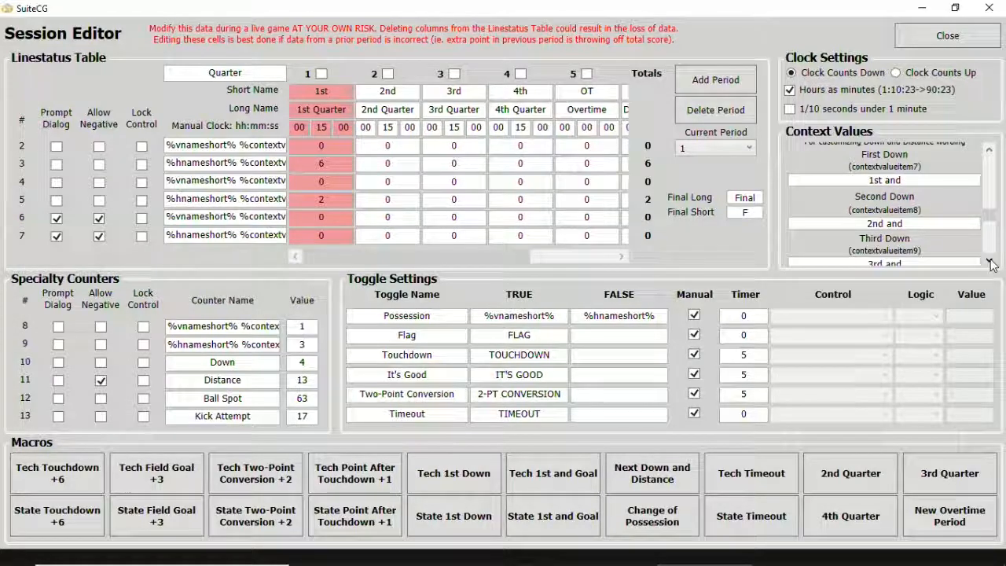
pyautogui.click(990, 263)
pyautogui.click(989, 262)
pyautogui.click(990, 263)
pyautogui.click(990, 263)
pyautogui.click(989, 263)
pyautogui.click(990, 263)
pyautogui.click(990, 262)
pyautogui.click(989, 262)
pyautogui.click(990, 263)
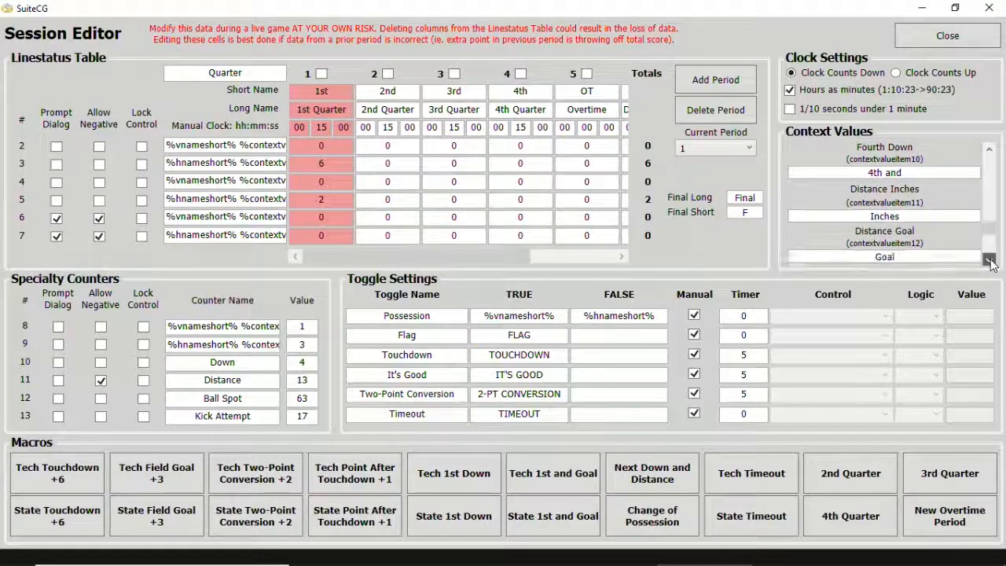
# Set the Midfield wording in the Line of Scrimmage Language context values to "on the 50".
pyautogui.click(990, 262)
pyautogui.click(990, 263)
pyautogui.click(990, 263)
pyautogui.click(989, 263)
pyautogui.click(990, 263)
pyautogui.click(990, 263)
pyautogui.click(990, 263)
pyautogui.click(990, 263)
pyautogui.click(990, 263)
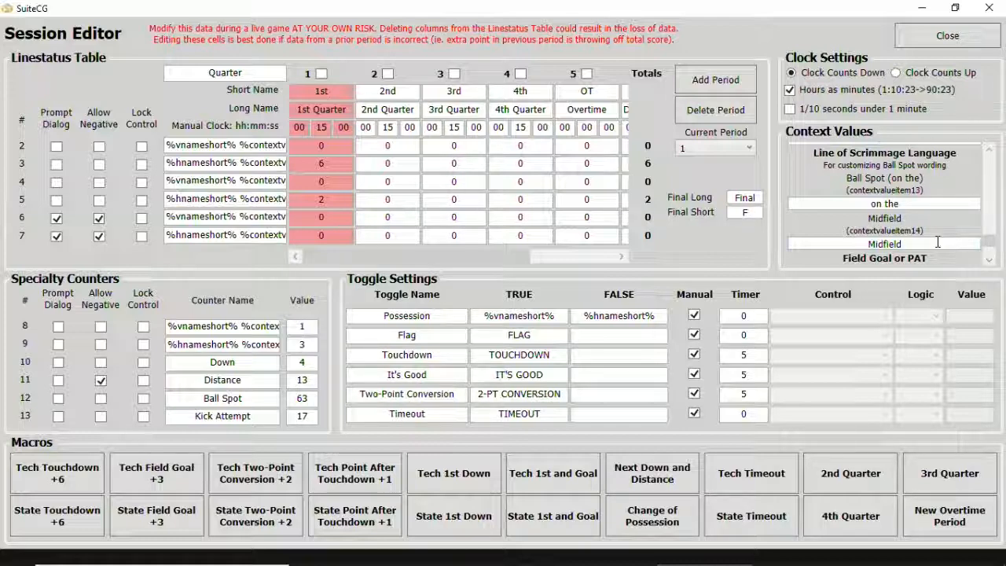
pyautogui.moveTo(916, 244); pyautogui.dragTo(857, 256)
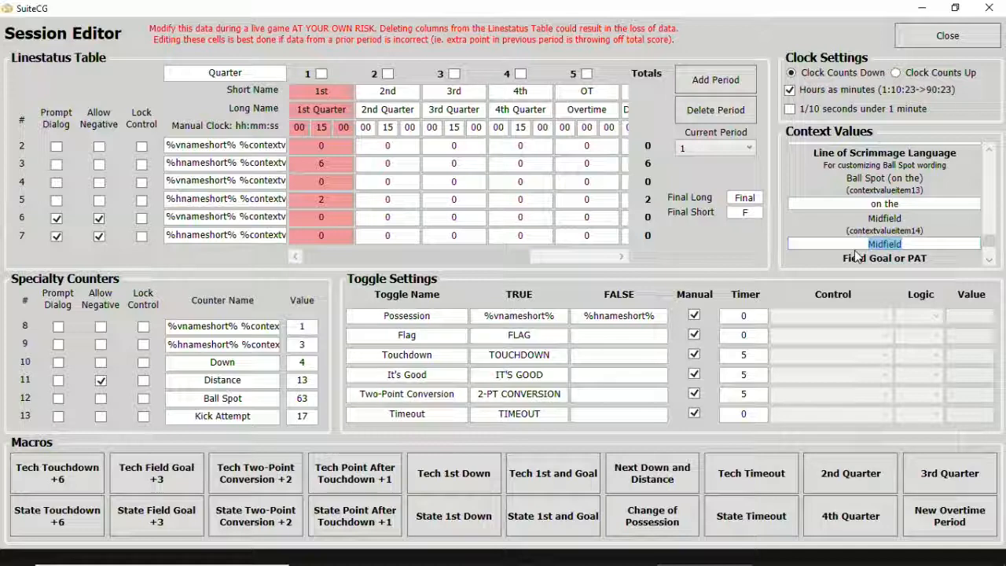
pyautogui.write('on the 50')
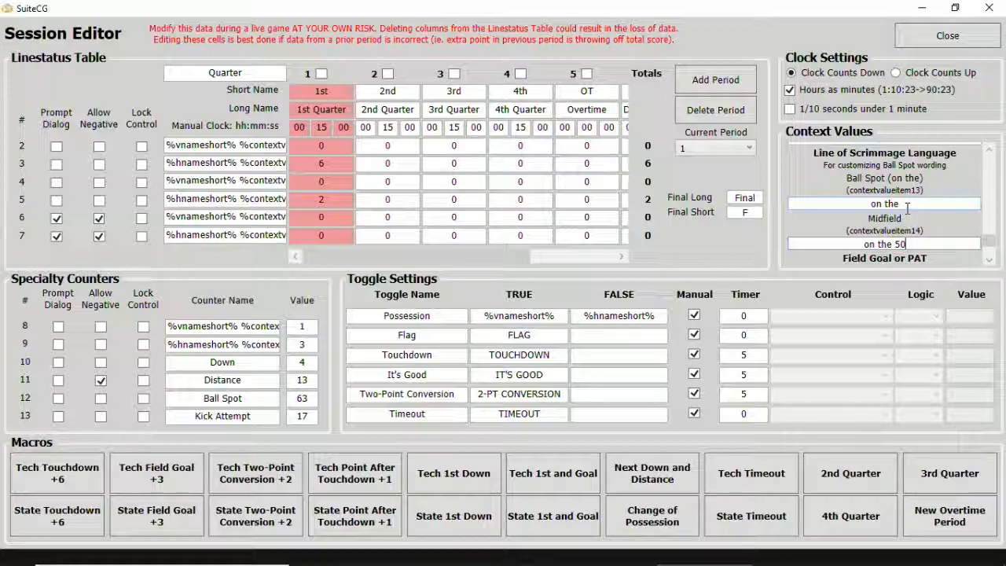
# Compare the Ball Spot wording with the Midfield wording and bring up the Field Goal or PAT wording.
pyautogui.moveTo(900, 203); pyautogui.dragTo(858, 201)
pyautogui.click(859, 202)
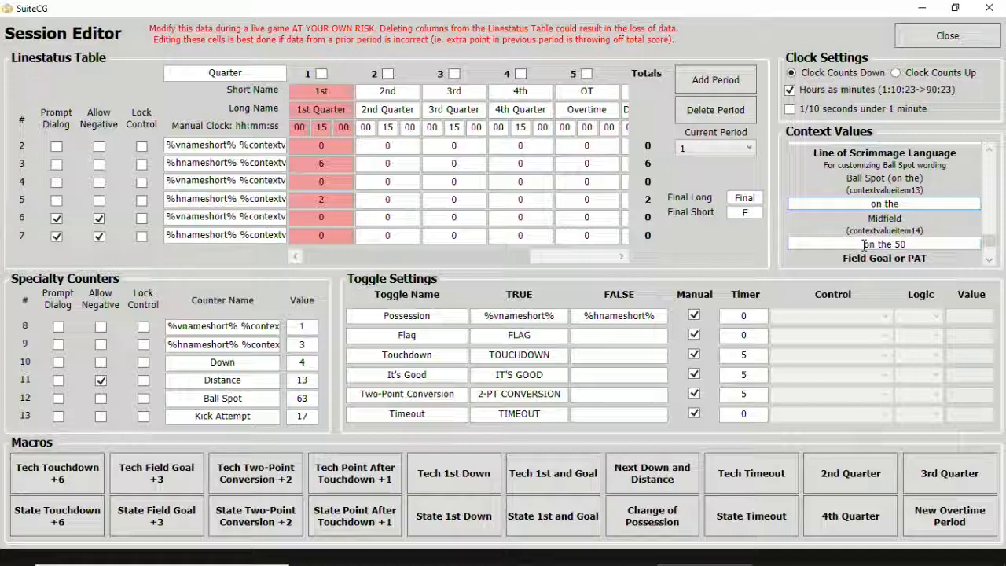
pyautogui.moveTo(865, 244); pyautogui.dragTo(893, 246)
pyautogui.click(897, 244)
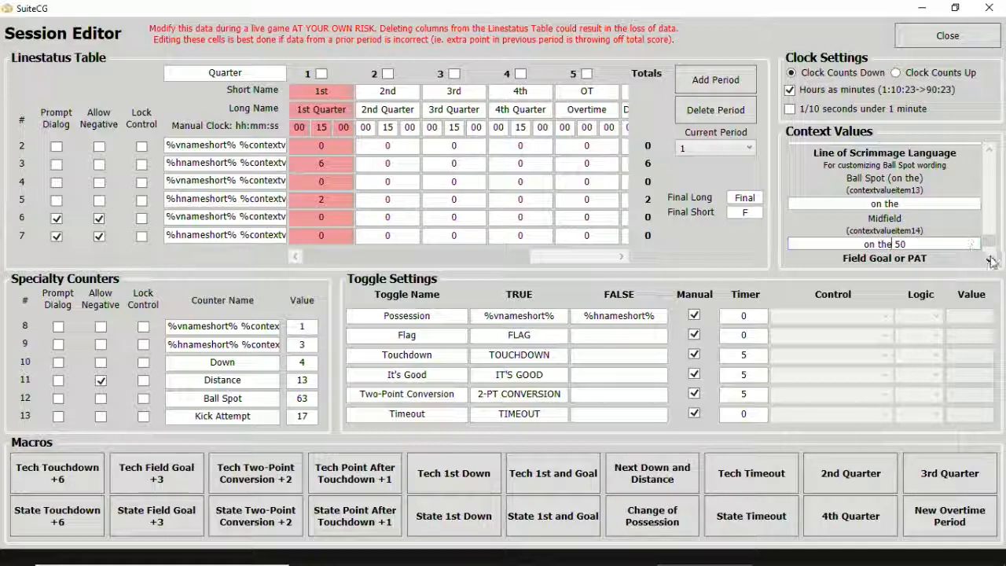
pyautogui.click(991, 261)
pyautogui.click(990, 262)
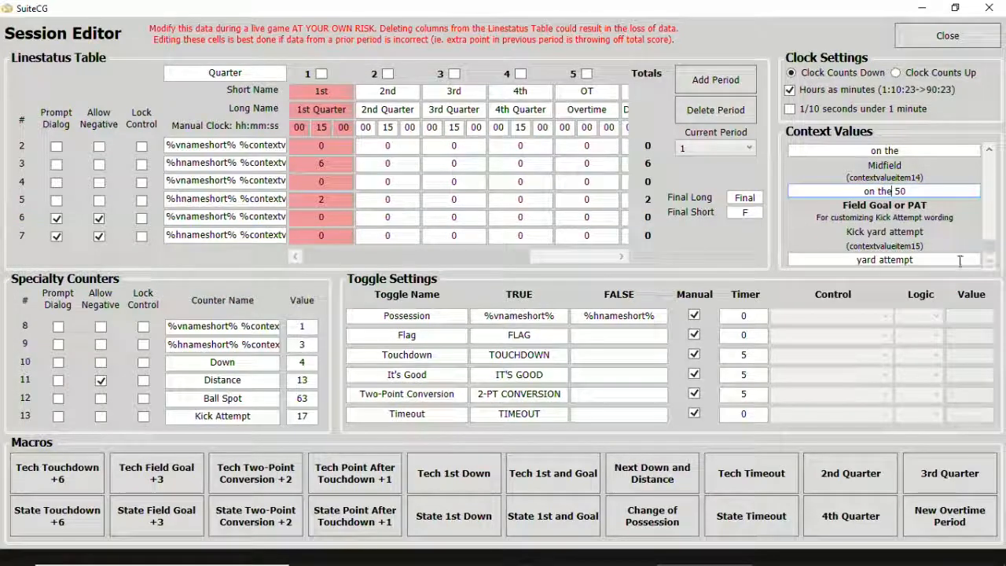
# Review the Kick yard attempt wording under Field Goal or PAT and close the Session Editor.
pyautogui.click(896, 261)
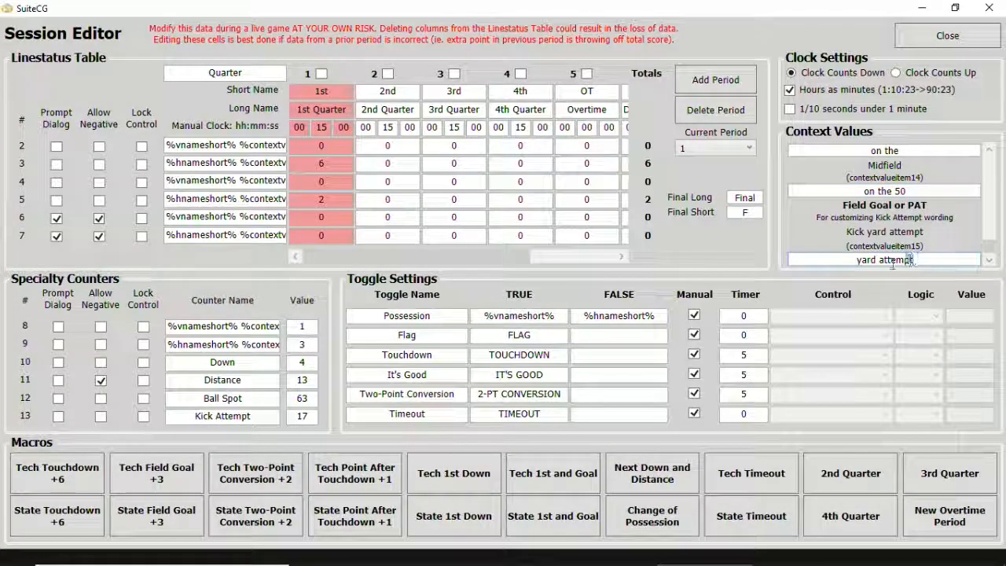
pyautogui.moveTo(893, 265); pyautogui.dragTo(854, 260)
pyautogui.click(868, 260)
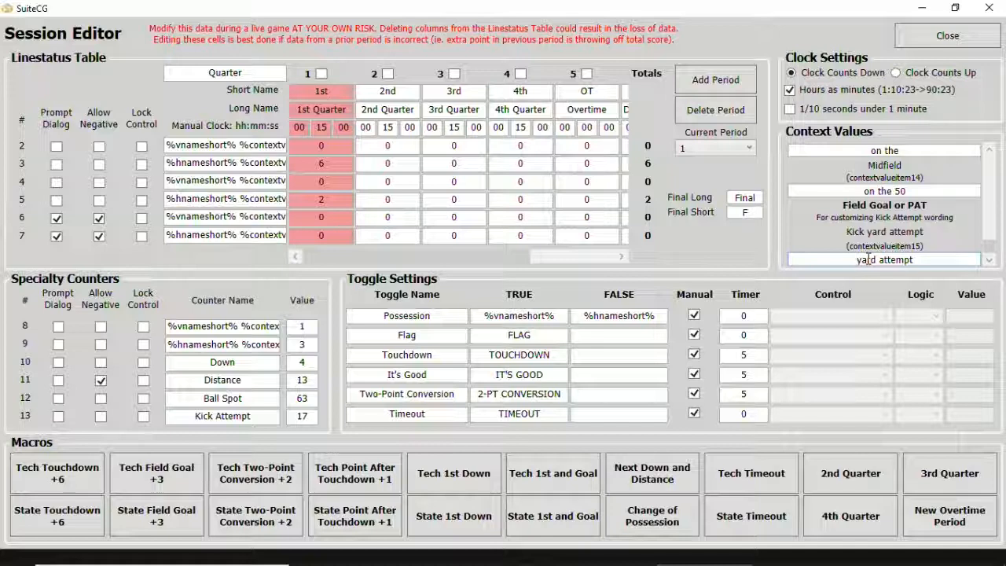
pyautogui.click(948, 37)
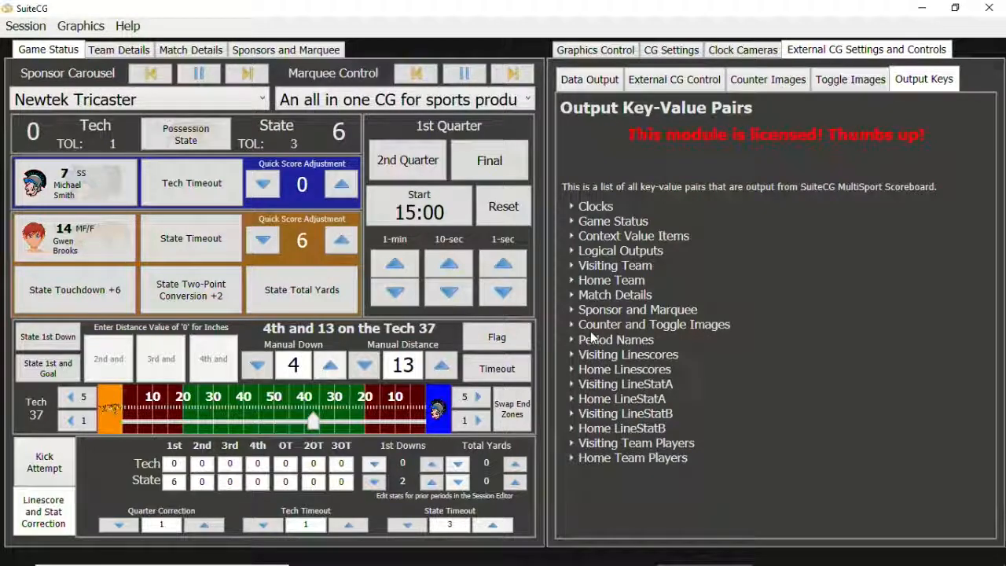
# Expand the Logical Outputs in the output key list and move the ball spot to the Tech 19.
pyautogui.click(571, 251)
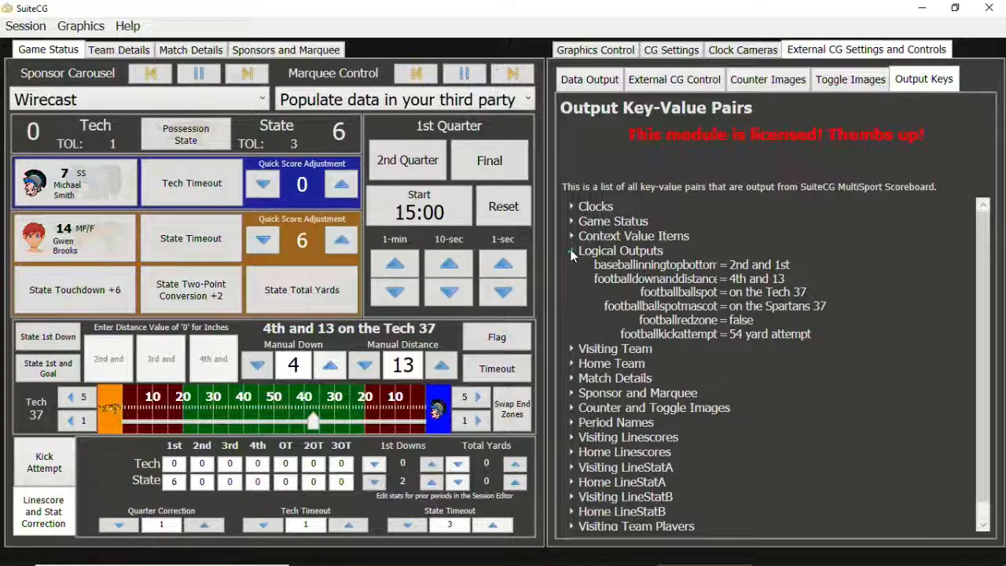
pyautogui.press('Down')
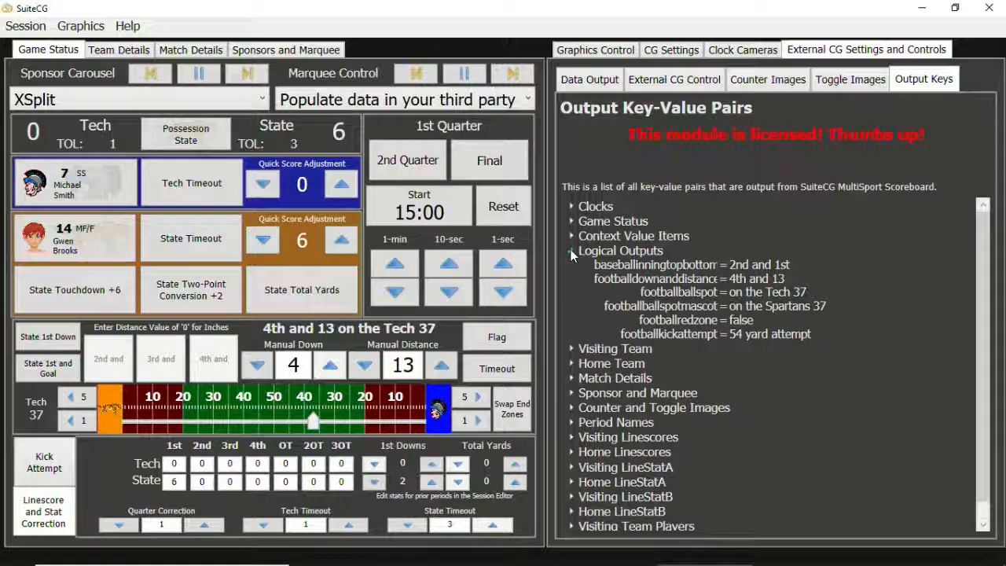
pyautogui.press('Down')
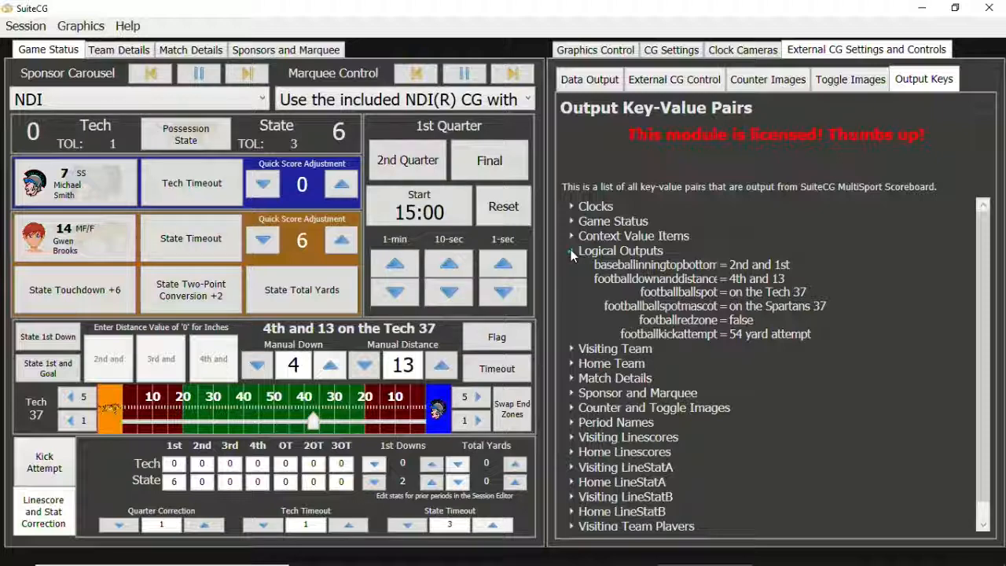
pyautogui.press('Down')
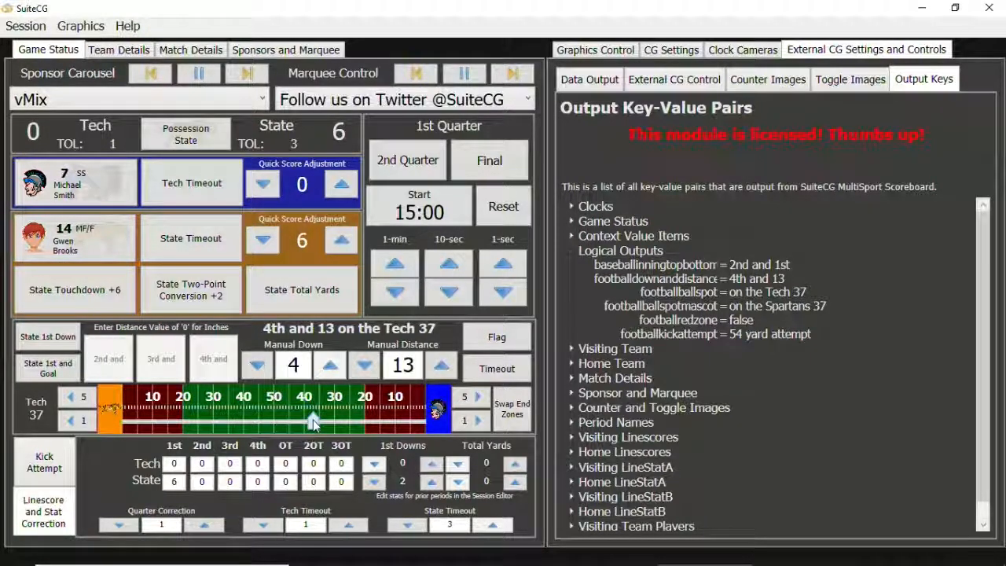
pyautogui.moveTo(313, 420); pyautogui.dragTo(368, 429)
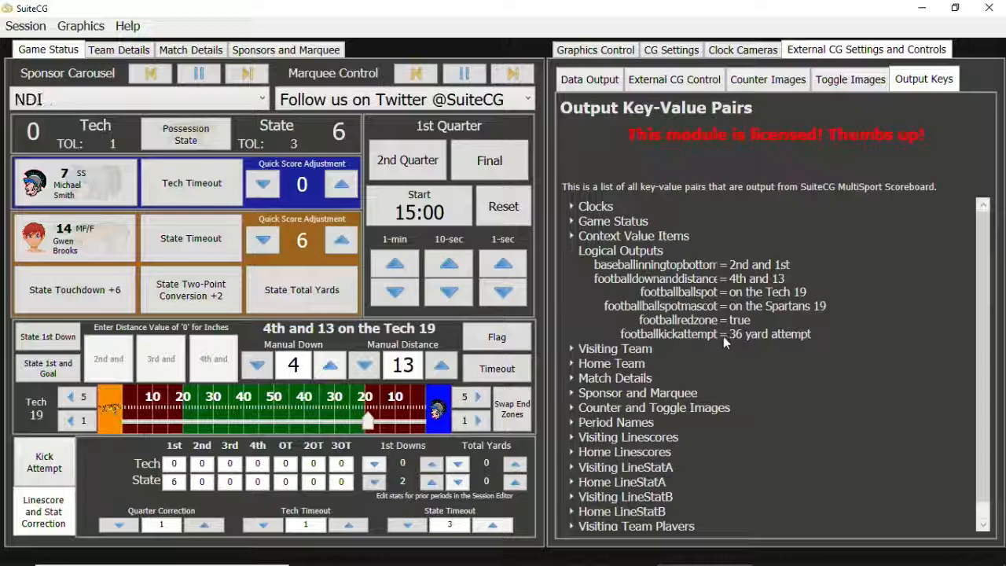
# Preview the Down and Distance graphic on the scorebug and take it off again.
pyautogui.click(596, 50)
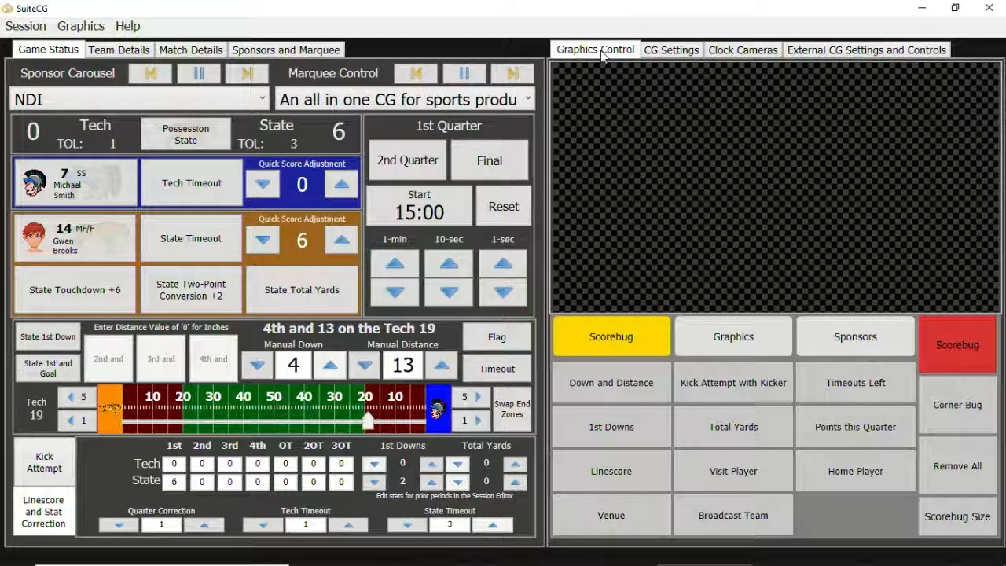
pyautogui.click(631, 388)
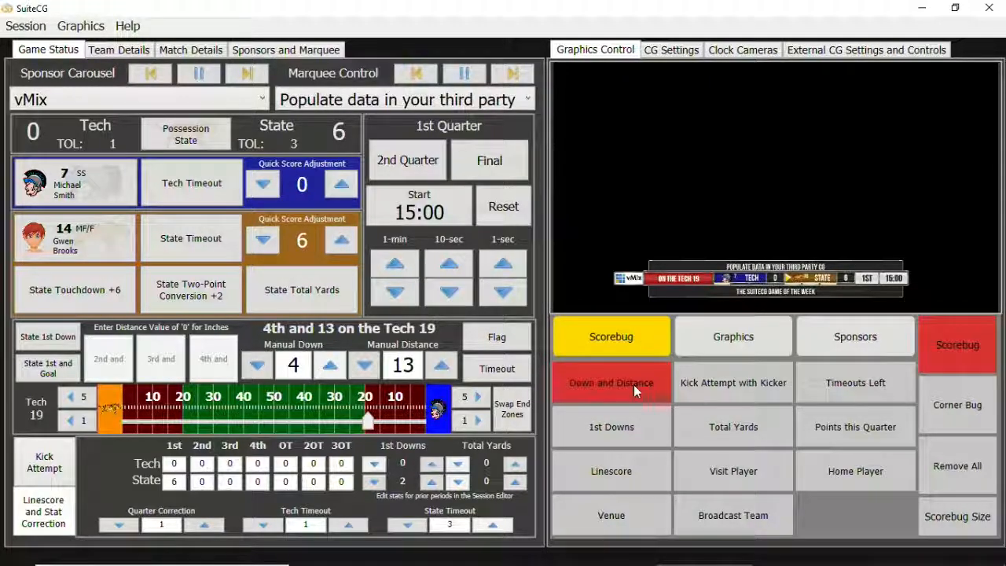
pyautogui.click(637, 386)
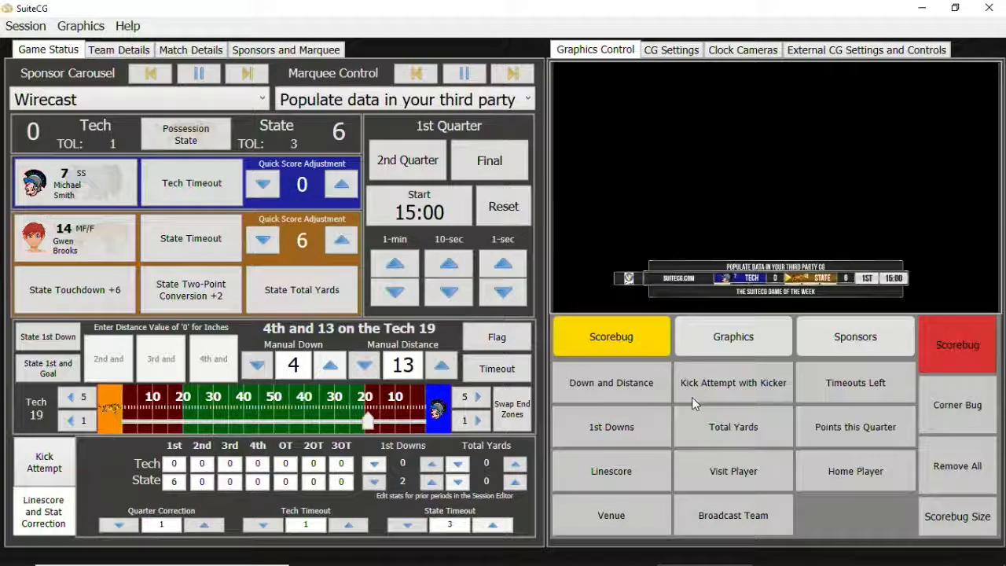
pyautogui.click(617, 399)
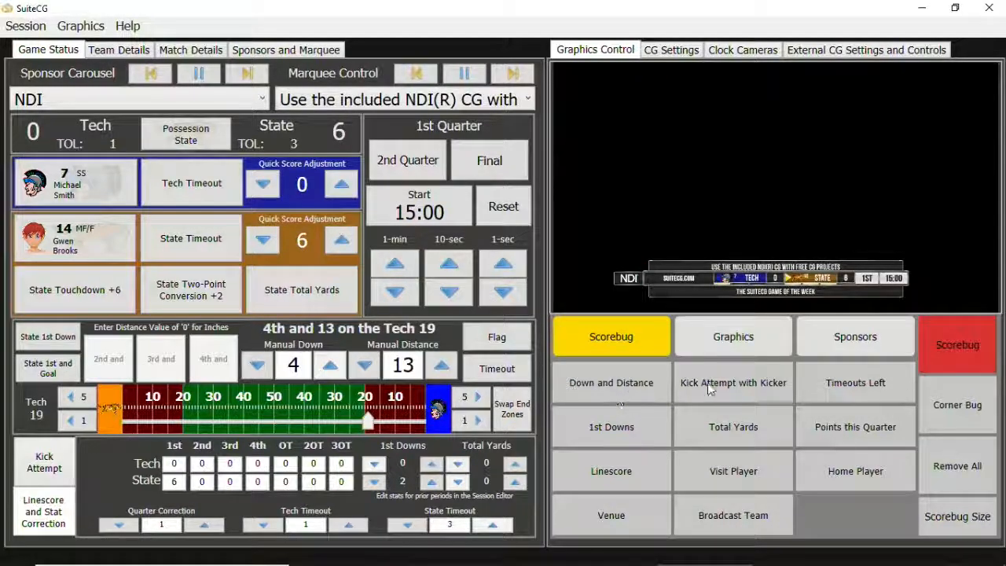
# Set the Kick Adjustment Value to 17 for kick attempts and select player number 16 as State's kicker.
pyautogui.click(47, 464)
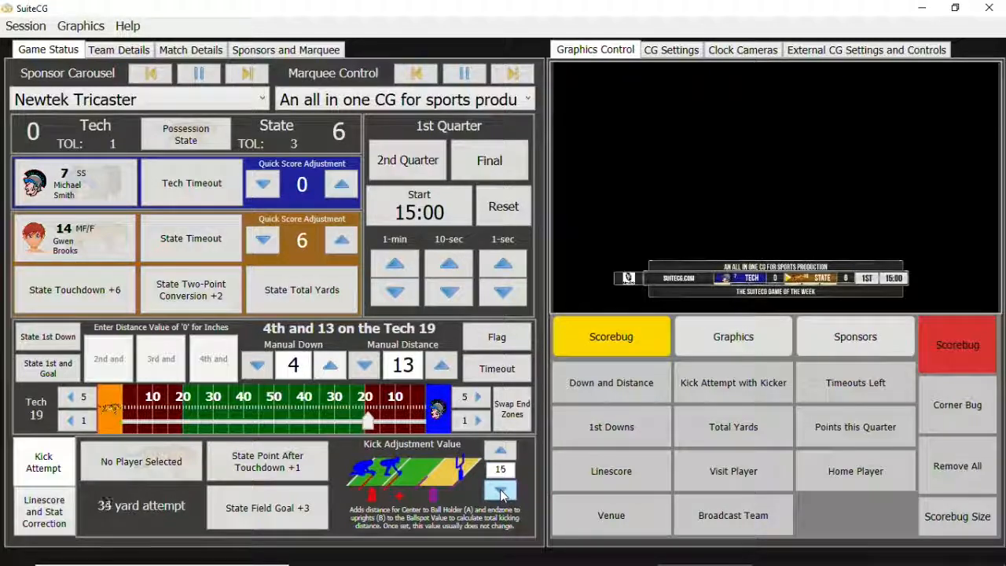
pyautogui.click(503, 451)
pyautogui.click(503, 451)
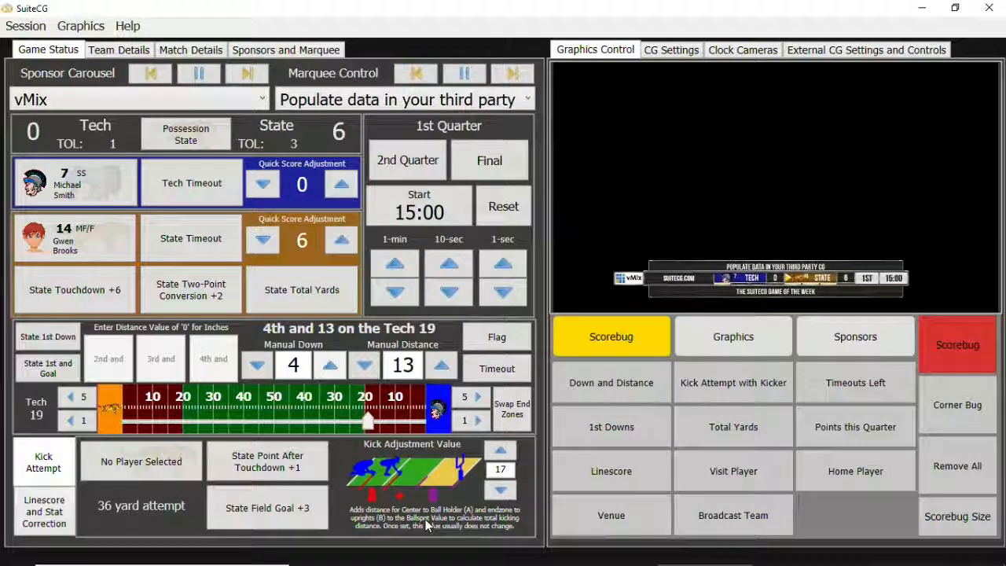
pyautogui.click(163, 469)
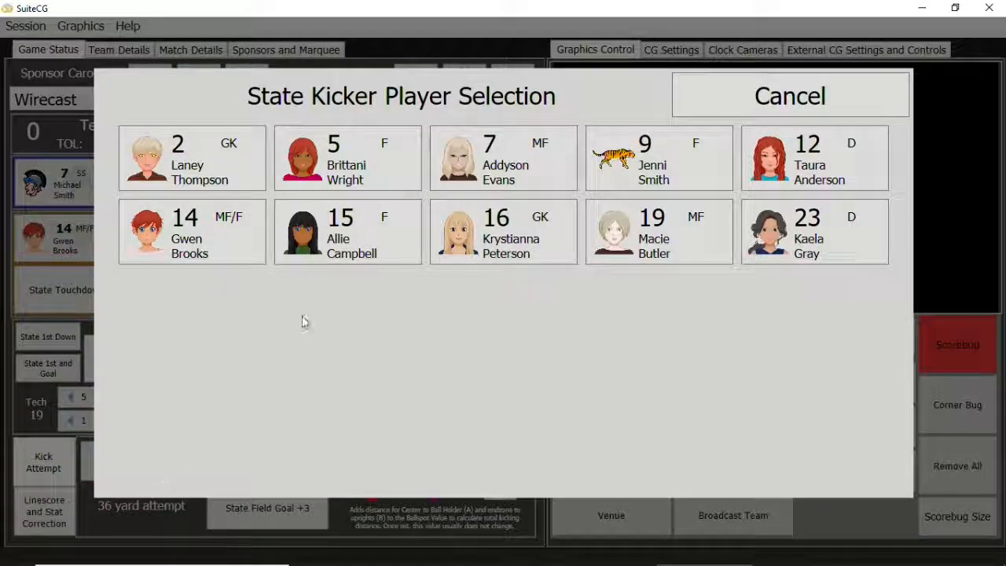
pyautogui.click(526, 217)
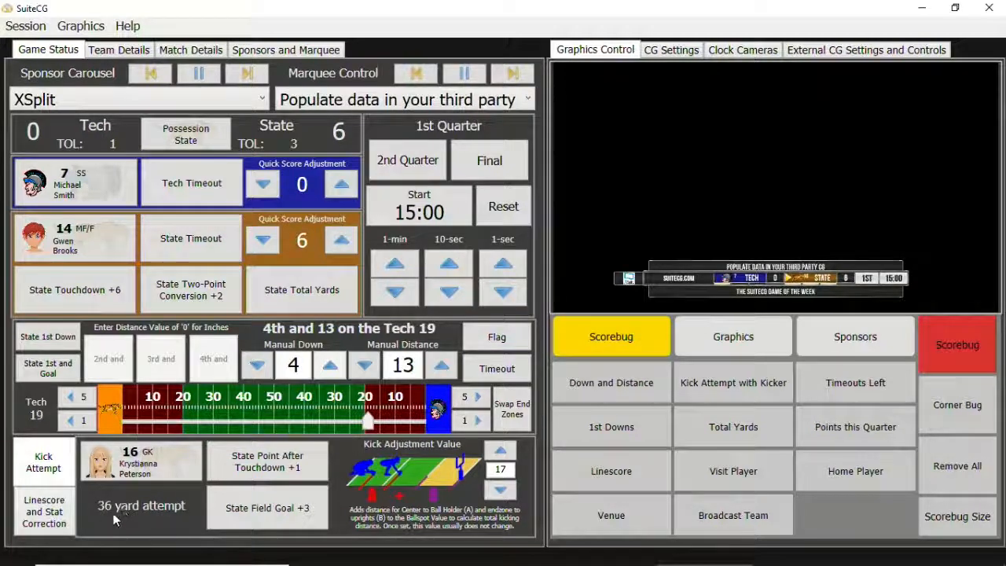
# Preview the Kick Attempt with Kicker graphic with Display Kicker Details on and off, and re-enable that option.
pyautogui.click(763, 392)
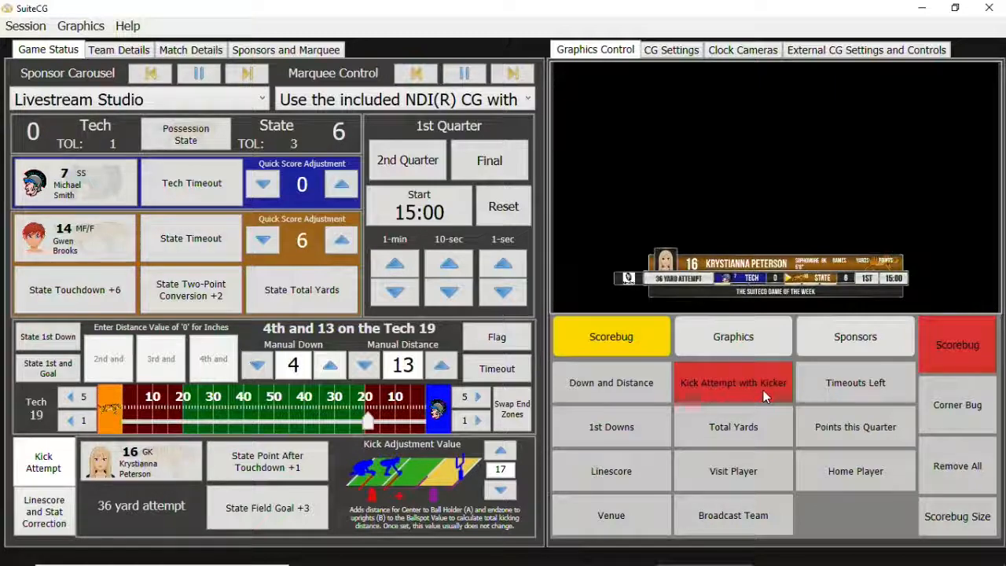
pyautogui.click(763, 390)
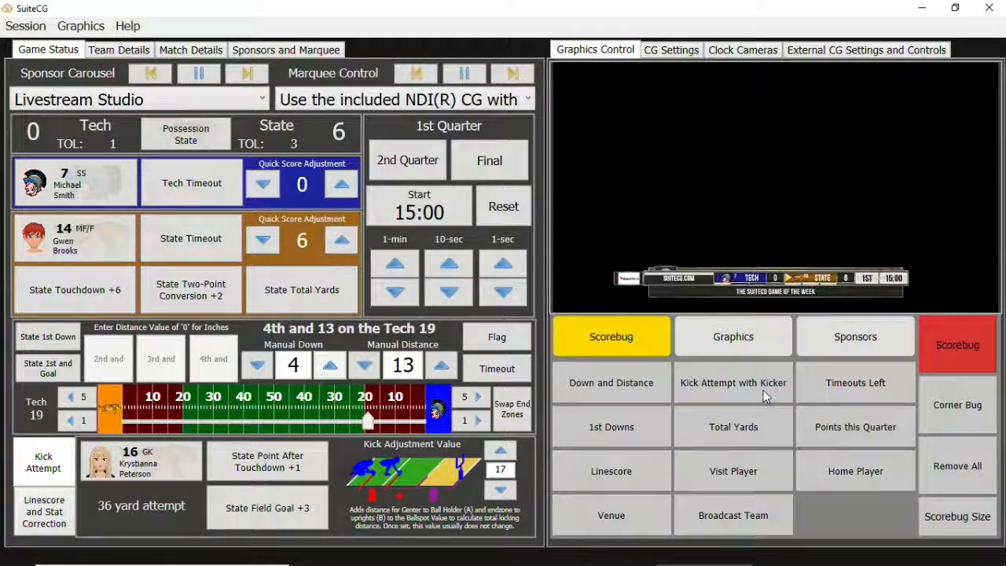
pyautogui.rightClick(763, 390)
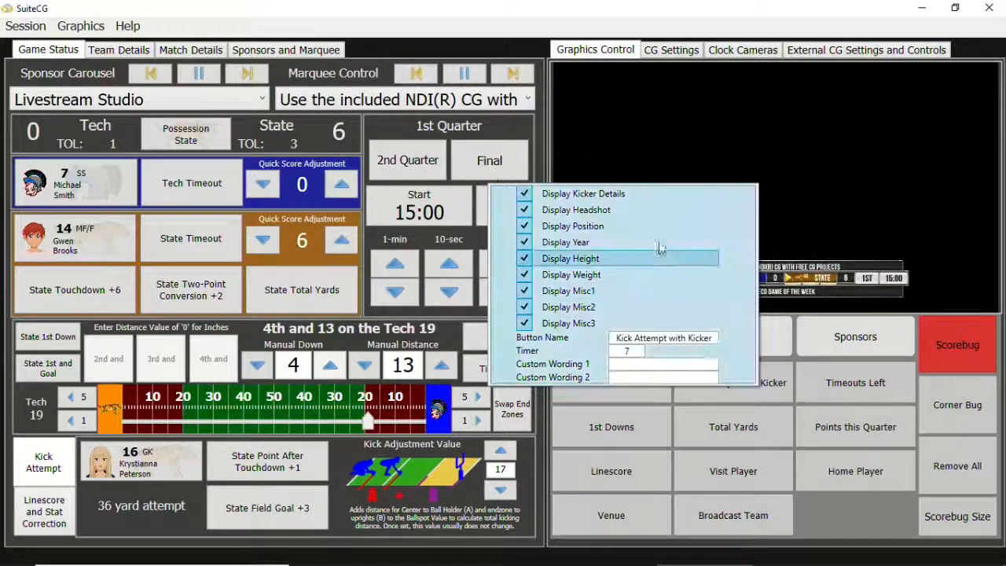
pyautogui.click(627, 196)
pyautogui.click(742, 388)
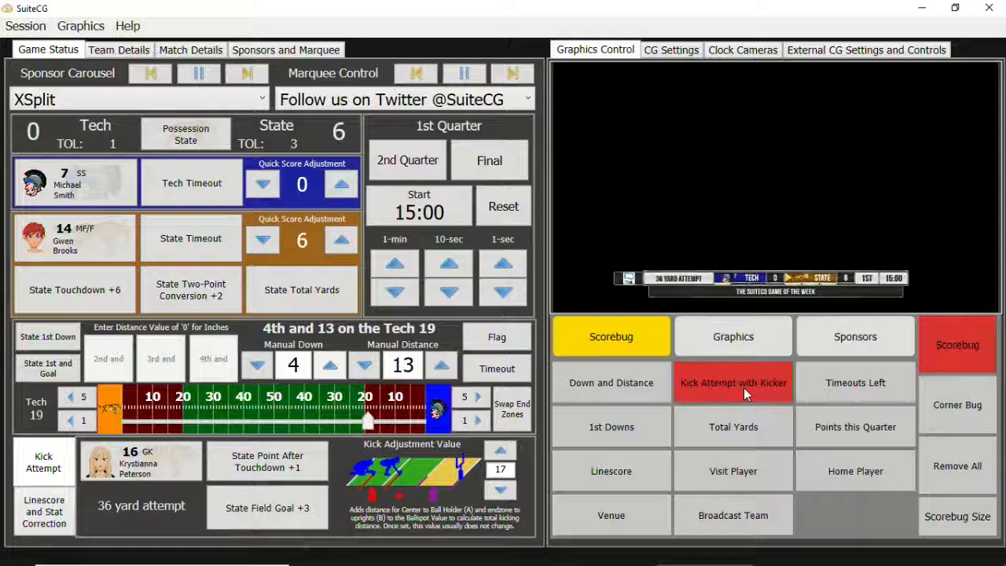
pyautogui.click(744, 388)
pyautogui.rightClick(744, 388)
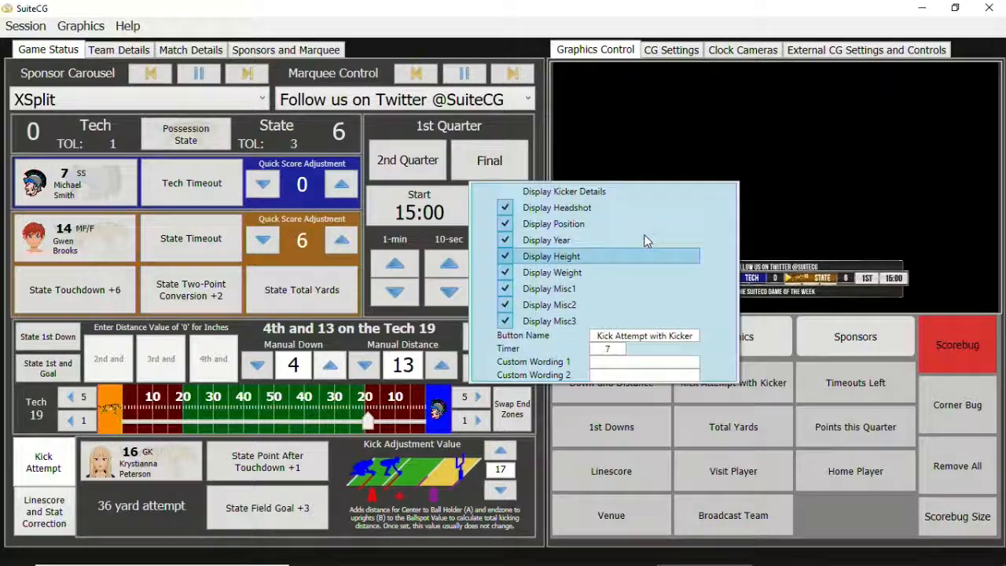
pyautogui.click(603, 195)
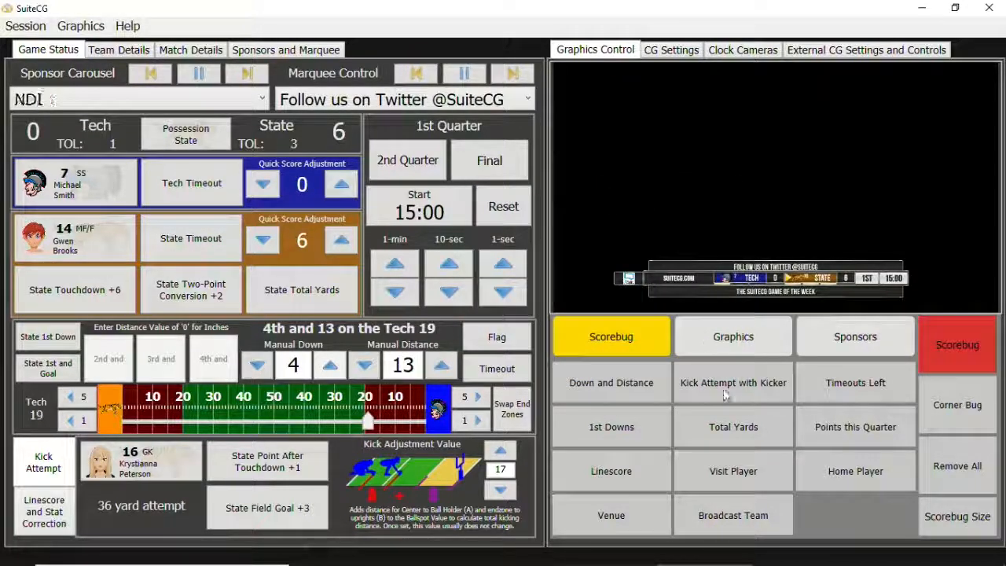
# Score a State field goal worth 3 points, and start, stop and reset the game clock.
pyautogui.click(284, 509)
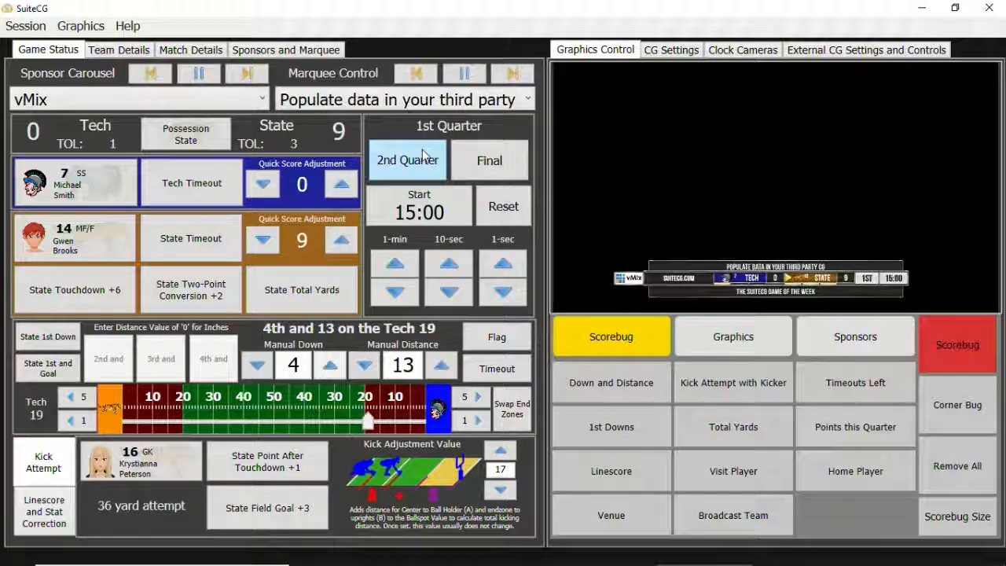
pyautogui.click(437, 216)
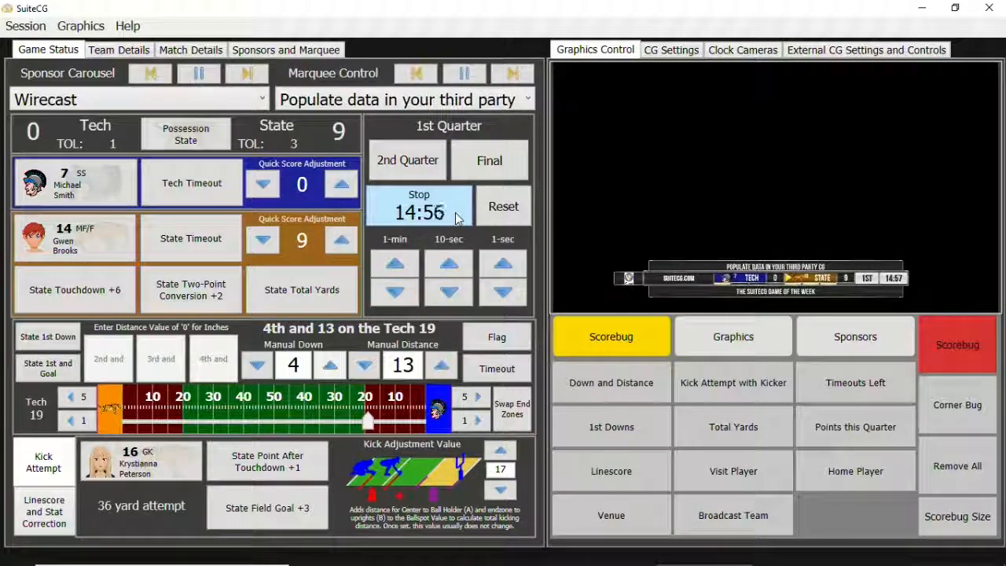
pyautogui.click(459, 218)
pyautogui.click(517, 204)
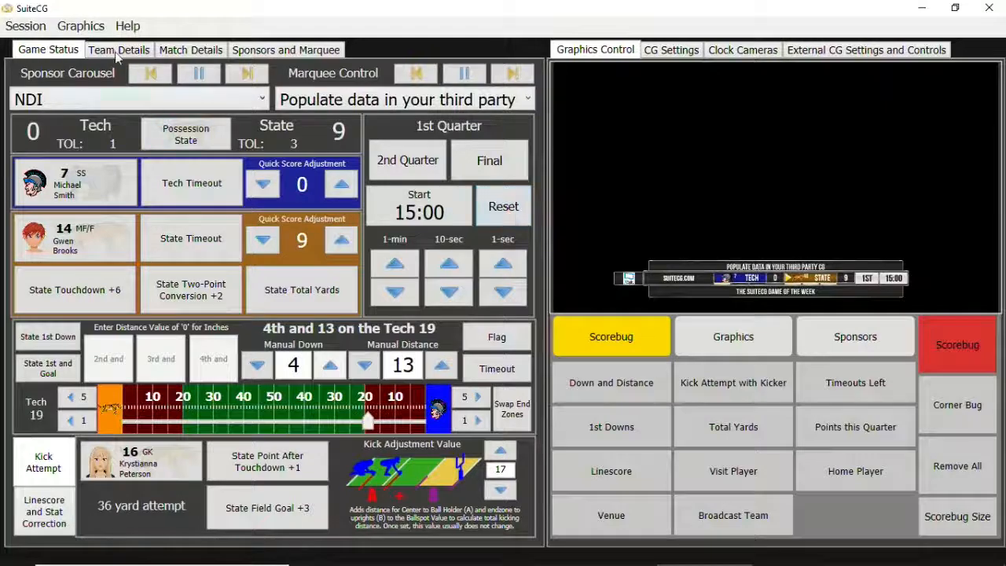
# Set the 1st Quarter's manual clock to 12 minutes in the Session Editor and reset the game clock to it.
pyautogui.click(26, 26)
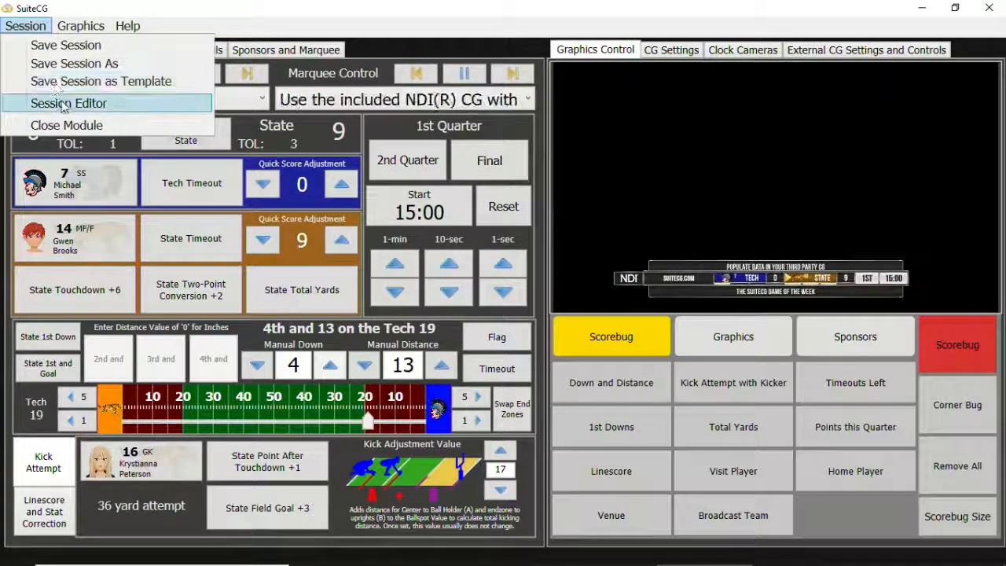
pyautogui.click(67, 106)
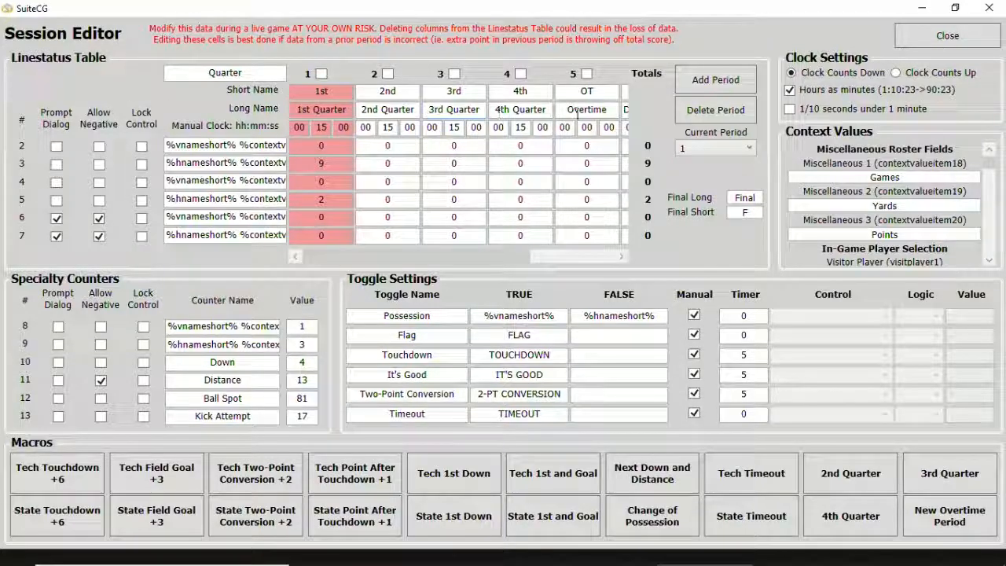
pyautogui.doubleClick(326, 127)
pyautogui.write('12')
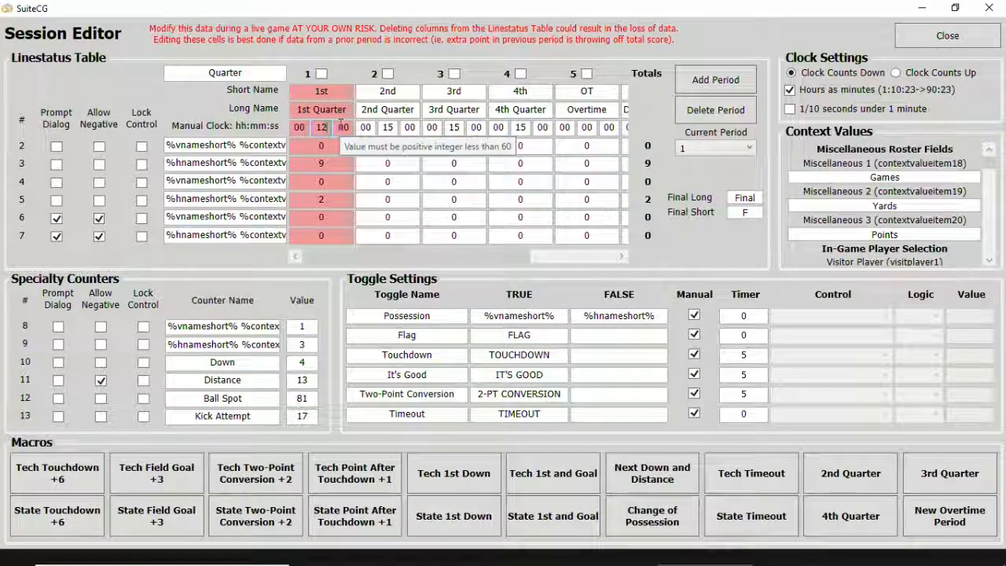
pyautogui.click(934, 37)
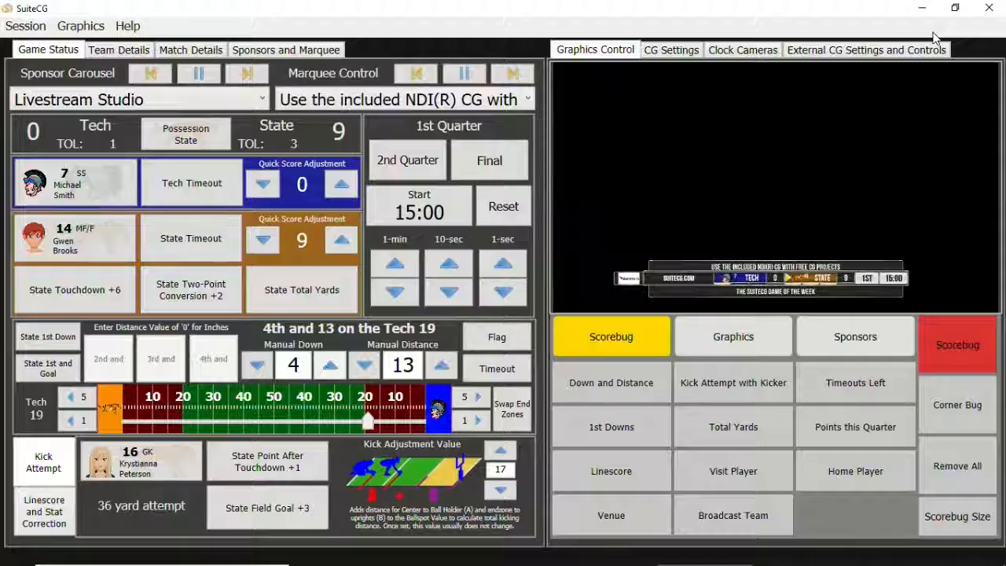
pyautogui.click(505, 208)
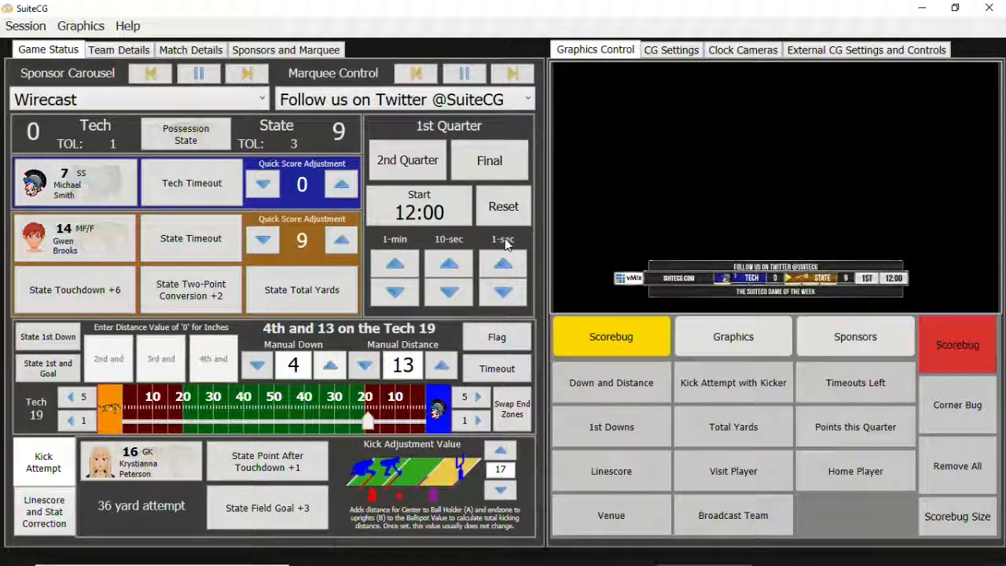
# Run and stop the game clock, and correct it to 11:58 using 1-second and 10-second adjustments.
pyautogui.click(439, 216)
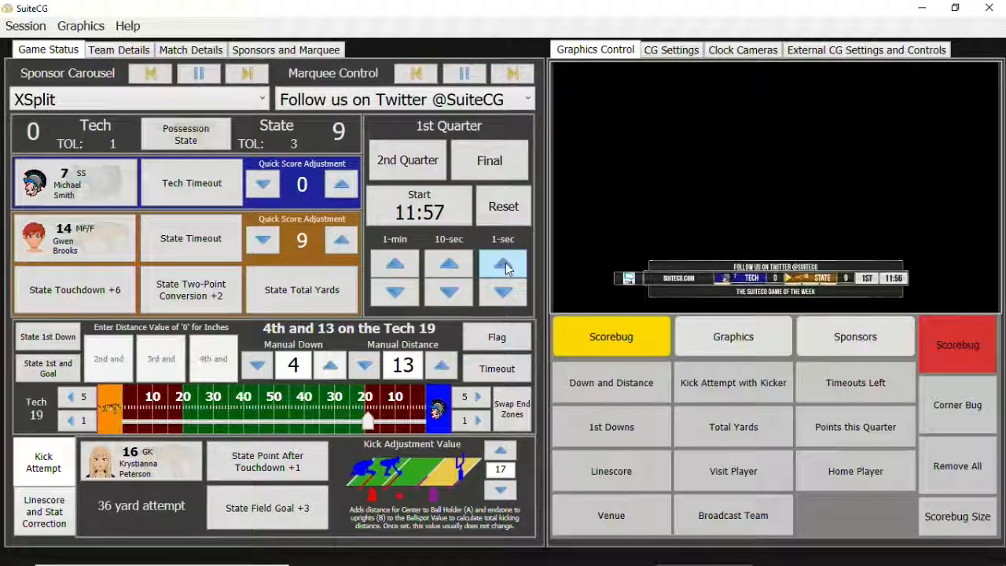
pyautogui.click(503, 293)
pyautogui.click(449, 292)
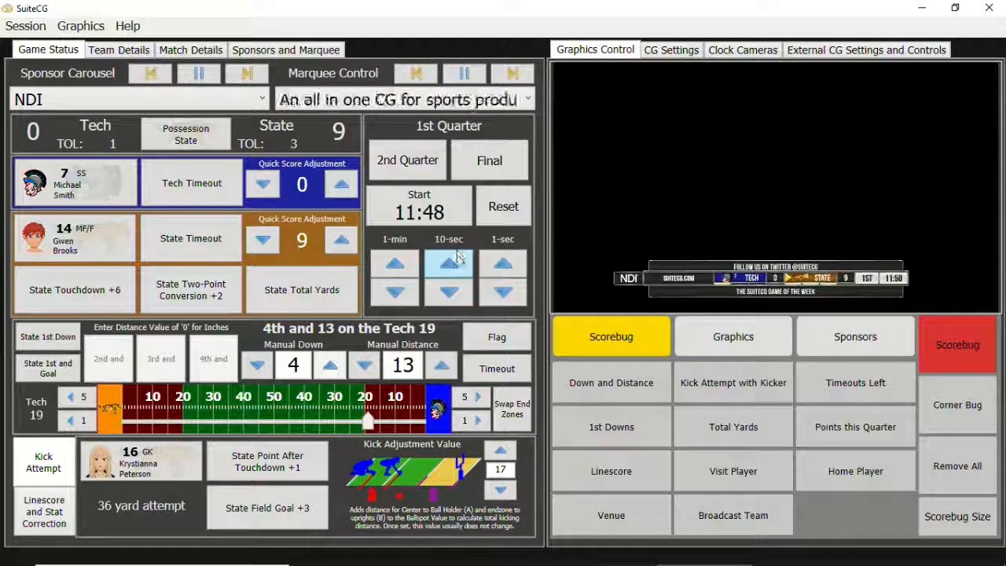
pyautogui.click(459, 264)
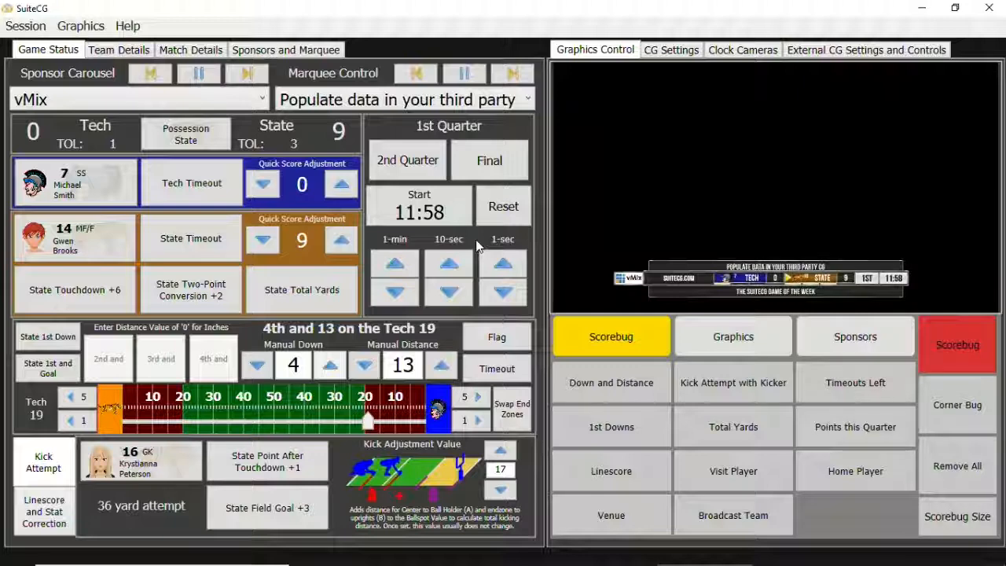
# Review the Scoreboard Clock Cameras instructions and return to the graphics controls.
pyautogui.click(739, 50)
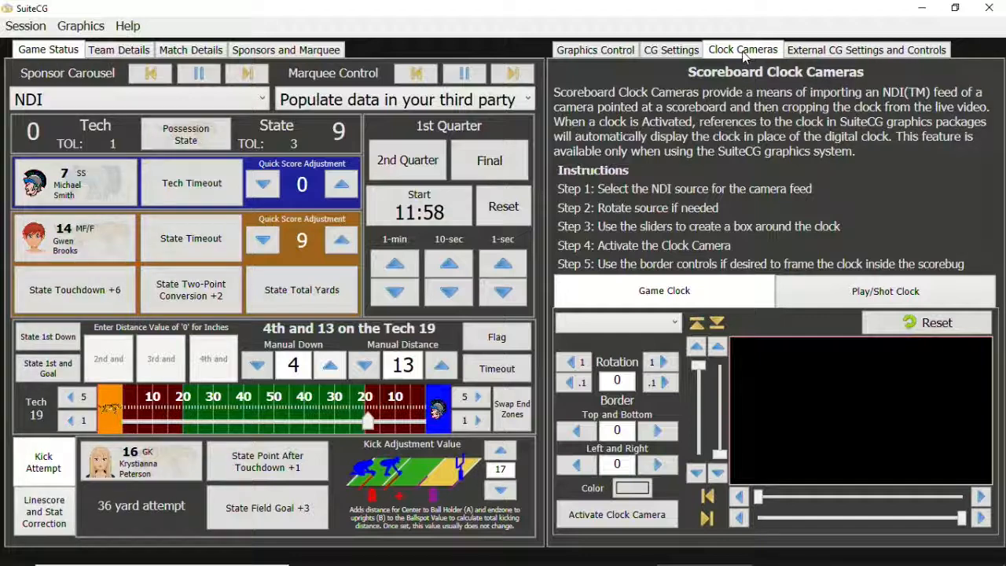
pyautogui.click(614, 51)
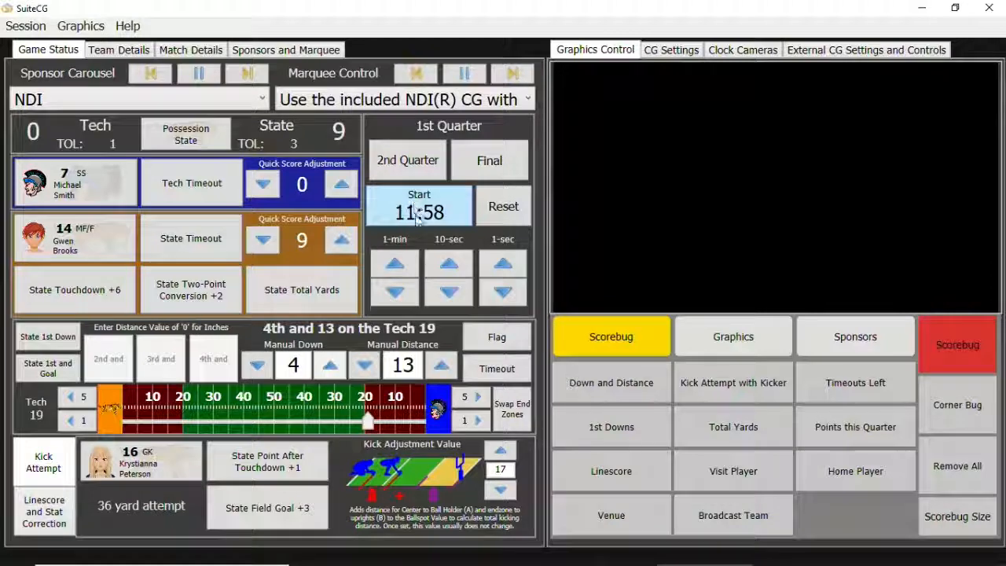
# Advance the game to the 2nd quarter and swap the teams' end zones on the field.
pyautogui.click(429, 166)
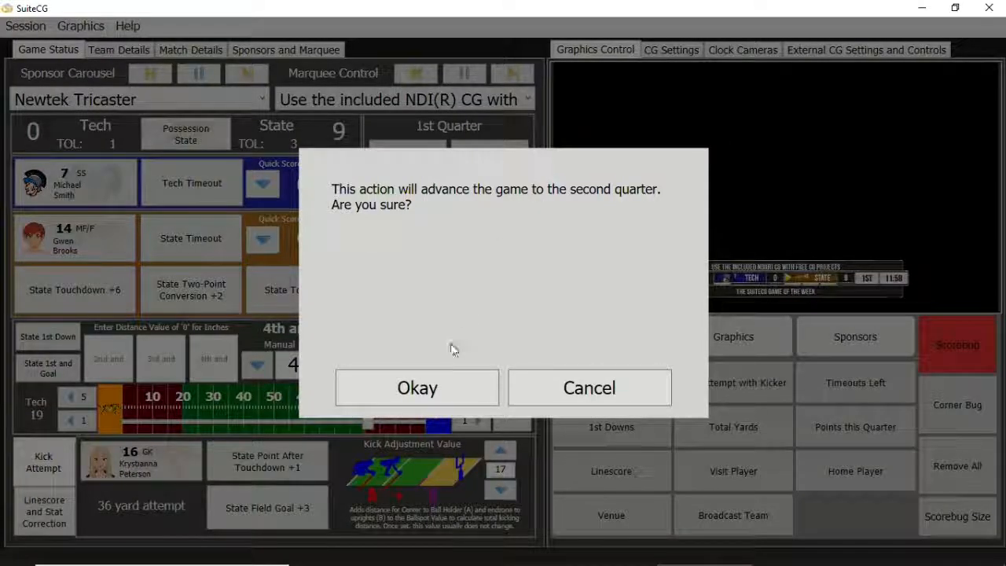
pyautogui.click(436, 390)
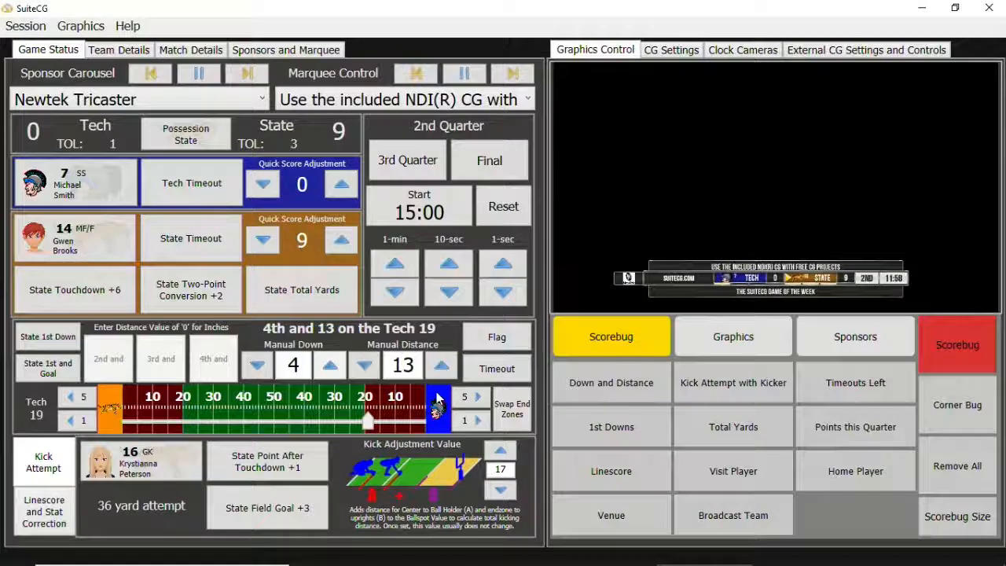
pyautogui.click(507, 417)
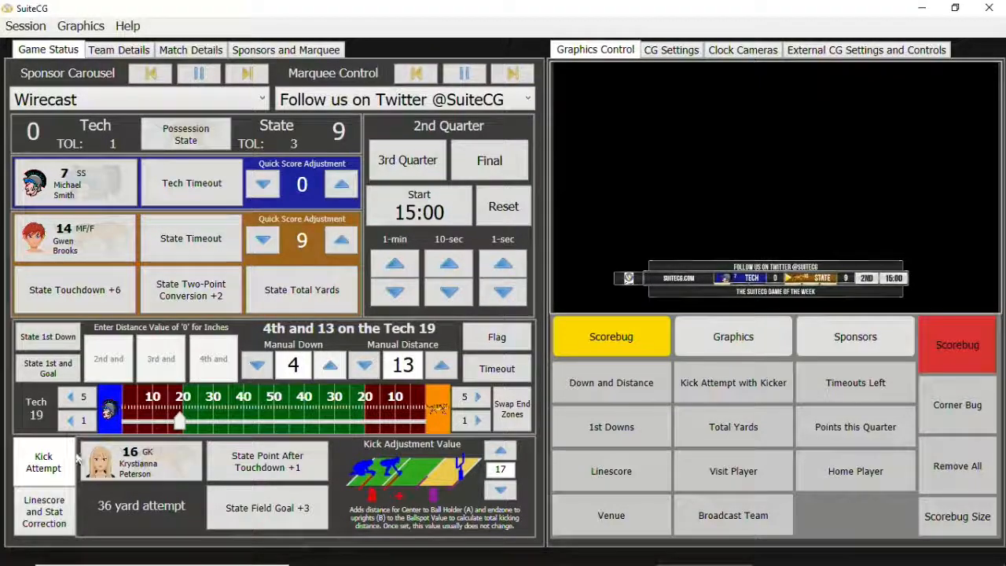
# Return the game to the 1st quarter with the quarter correction in the linescore and stat corrections.
pyautogui.click(67, 510)
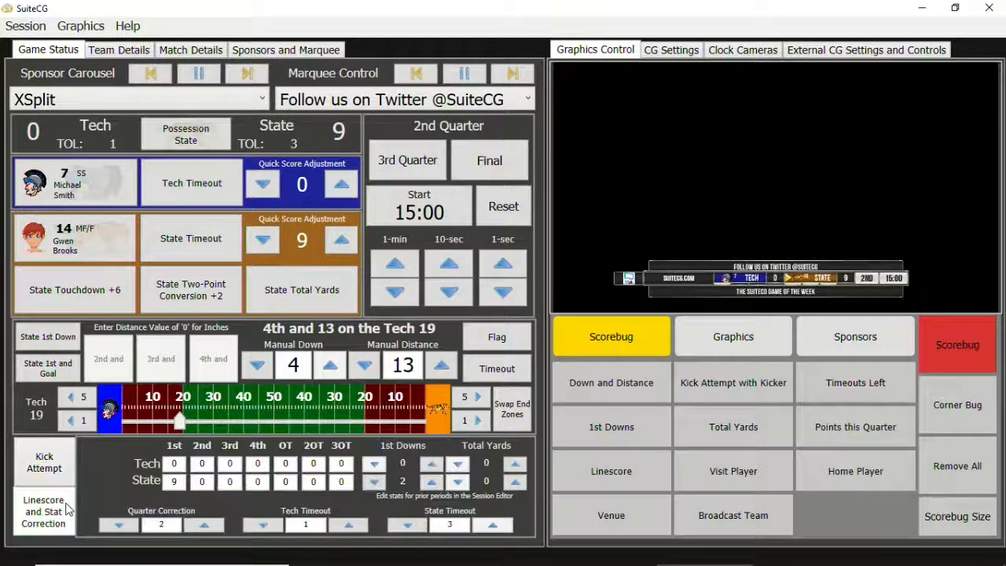
pyautogui.click(119, 525)
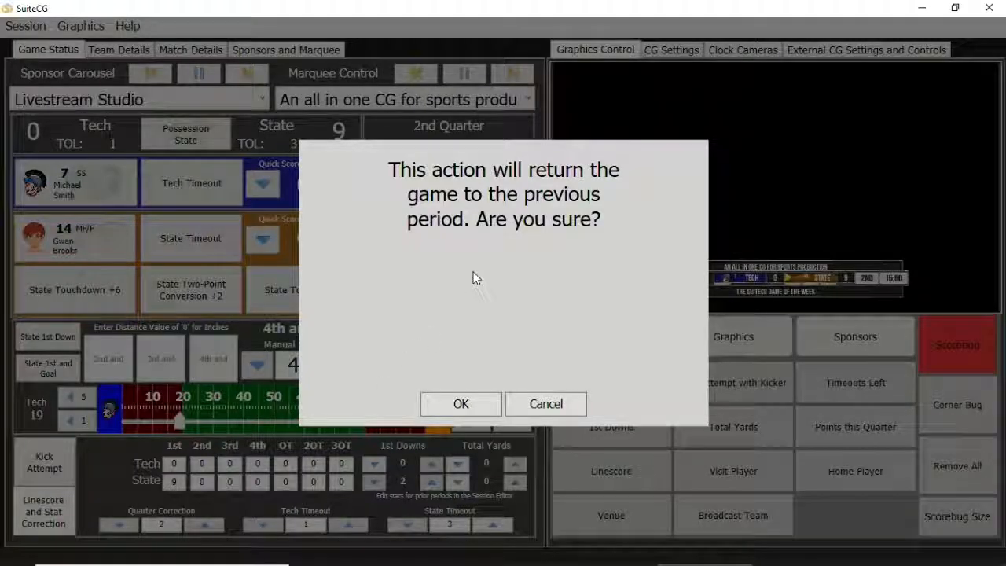
pyautogui.click(465, 401)
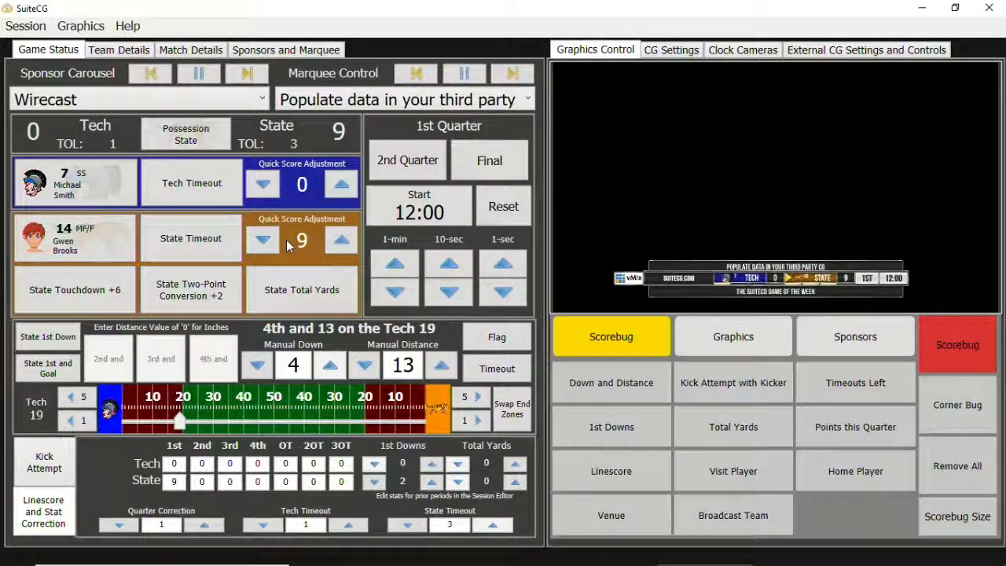
# Mark the game as Final, then reverse it to put the game back in the 1st quarter.
pyautogui.click(498, 172)
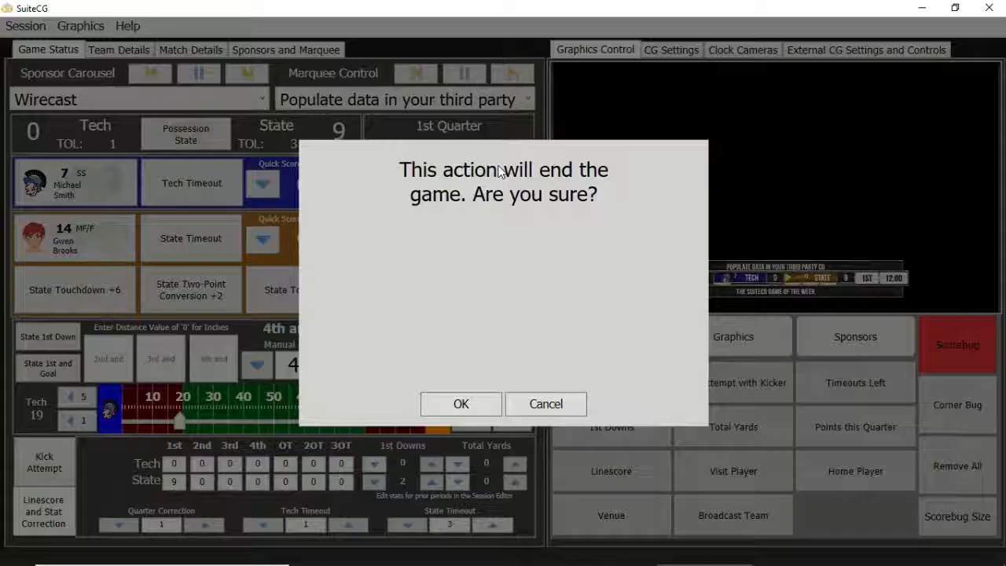
pyautogui.click(464, 404)
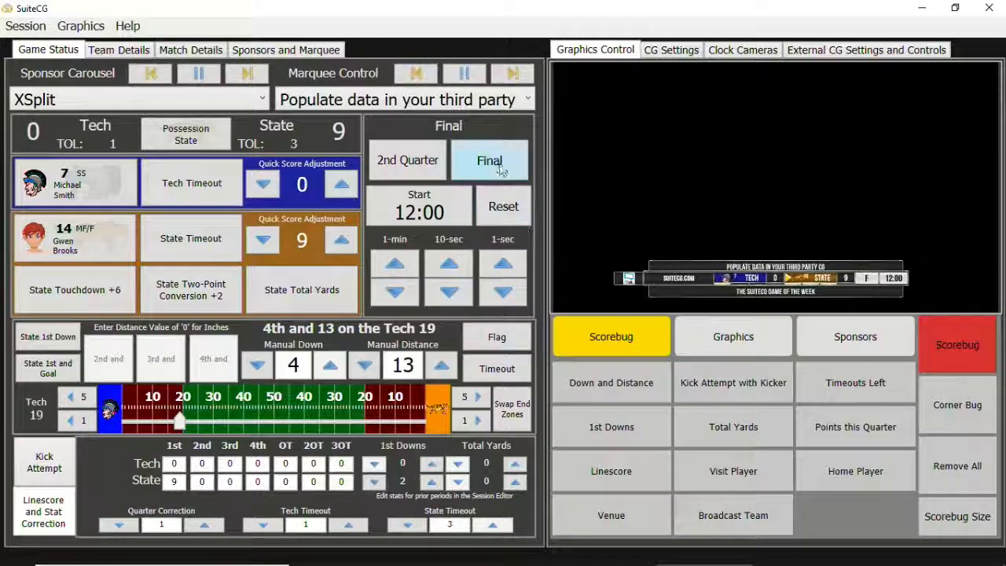
pyautogui.click(499, 165)
pyautogui.click(472, 405)
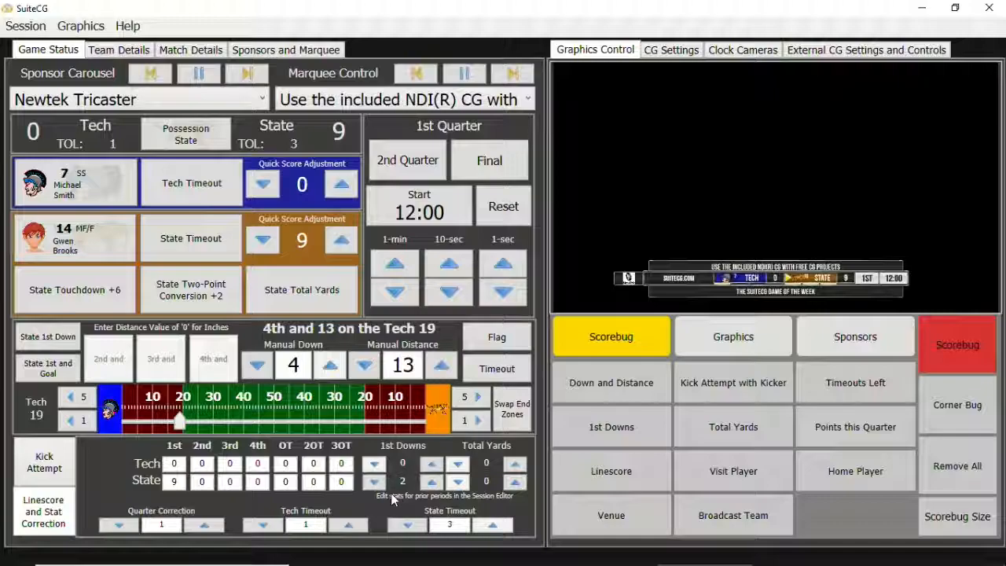
# Advance the game to the 2nd quarter and correct State's 1st-quarter score to 6 in the linescore.
pyautogui.click(414, 158)
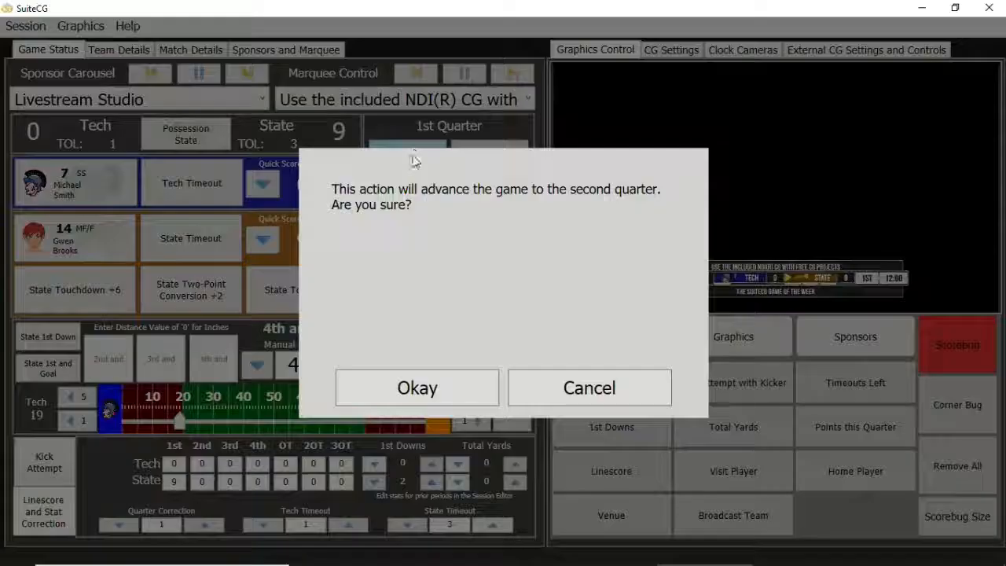
pyautogui.click(430, 405)
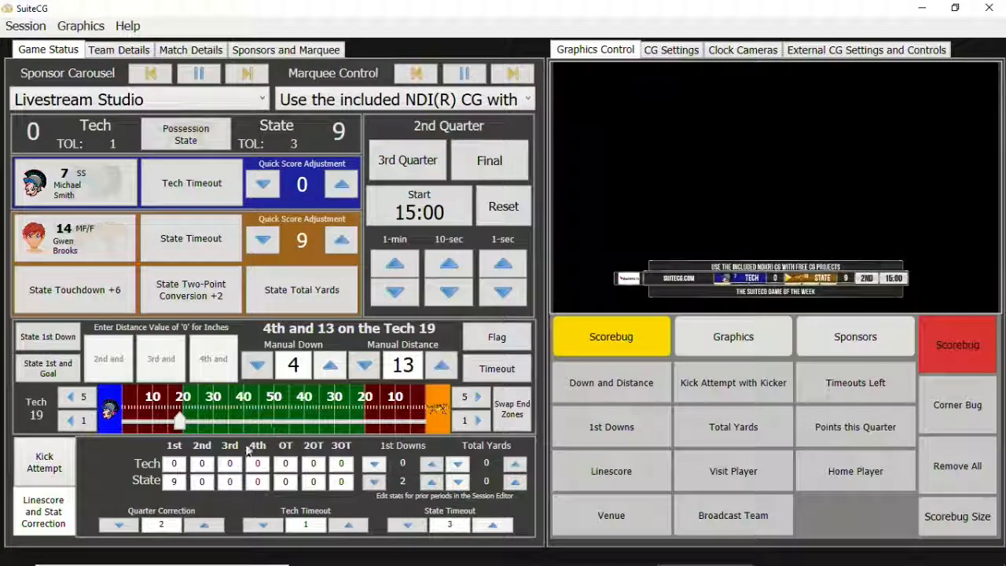
pyautogui.press('Down')
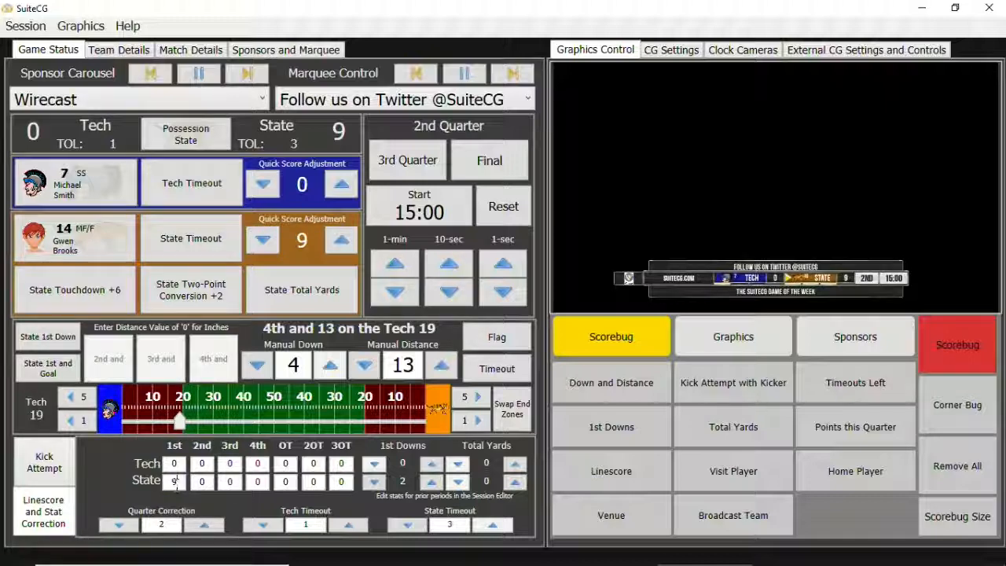
pyautogui.doubleClick(174, 482)
pyautogui.write('6')
pyautogui.click(202, 481)
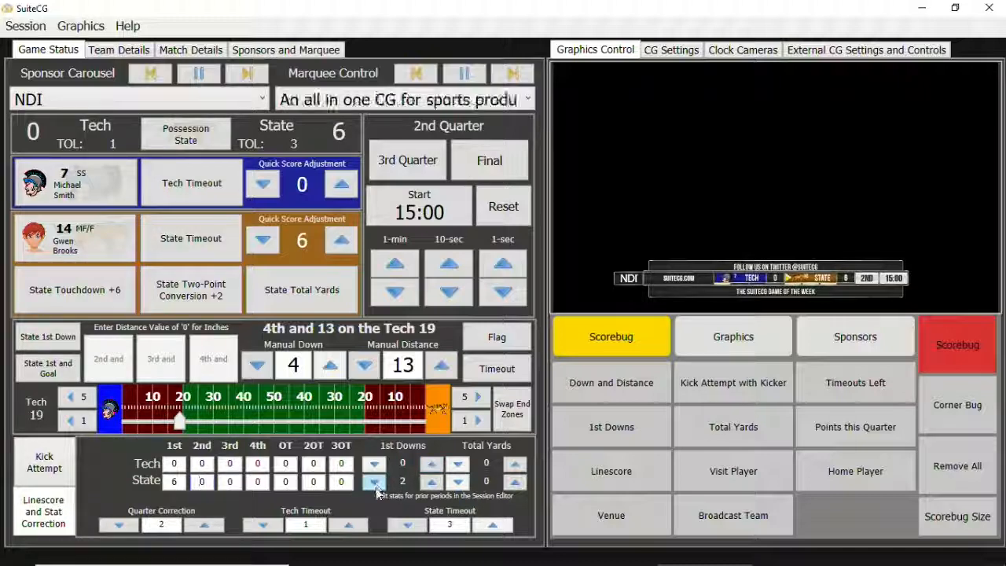
# Raise the total yards to 4 for Tech and 3 for State in the stat corrections.
pyautogui.click(516, 466)
pyautogui.click(515, 465)
pyautogui.click(516, 465)
pyautogui.click(515, 465)
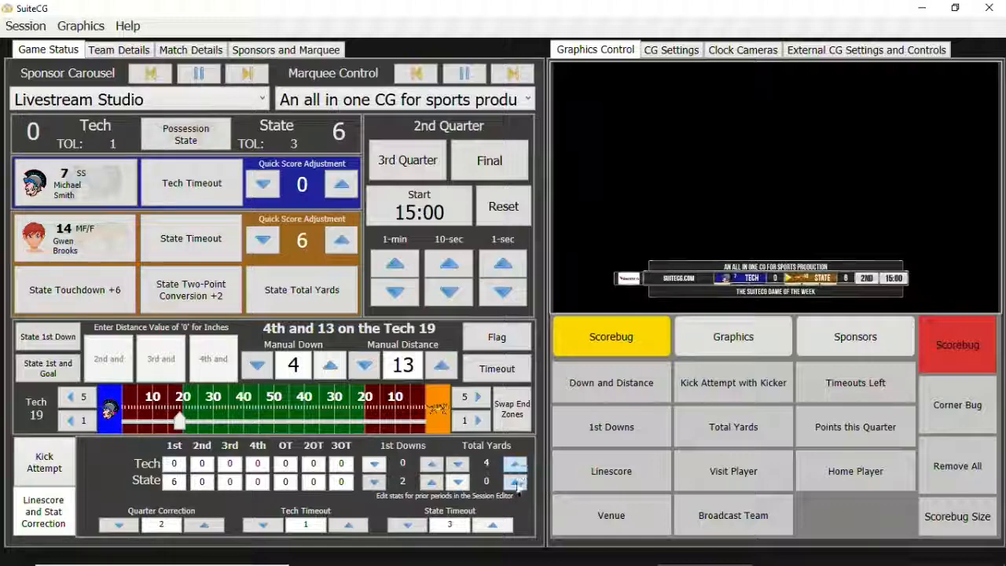
pyautogui.click(516, 482)
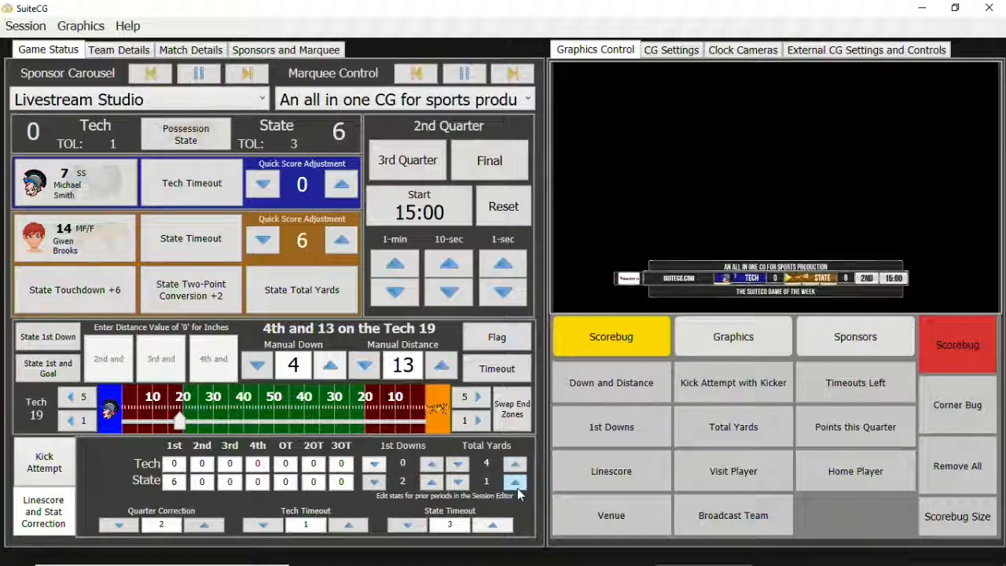
pyautogui.click(515, 482)
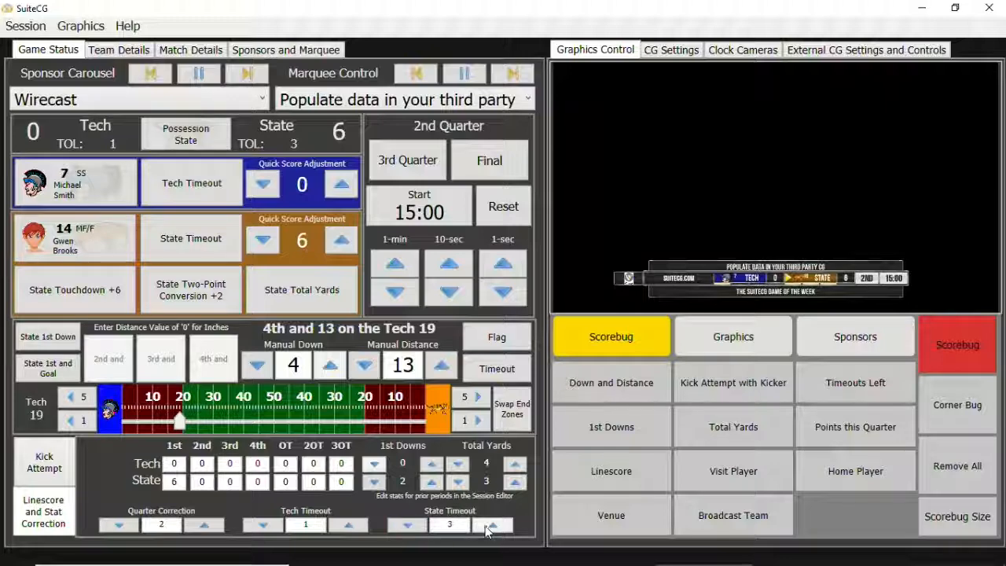
# Lower Tech's timeout count to 0, then raise it to 3.
pyautogui.click(262, 525)
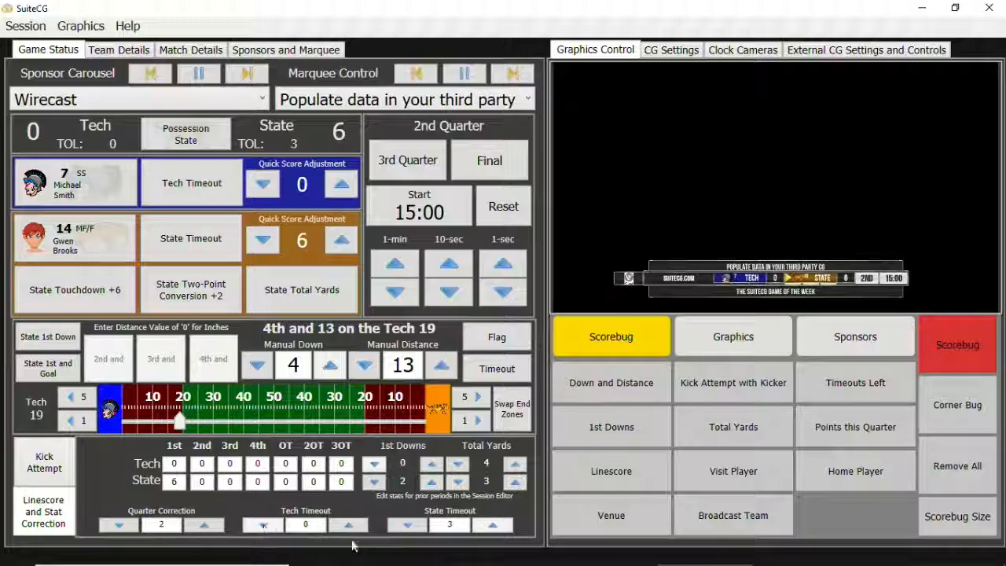
pyautogui.click(348, 525)
pyautogui.click(348, 525)
pyautogui.click(348, 525)
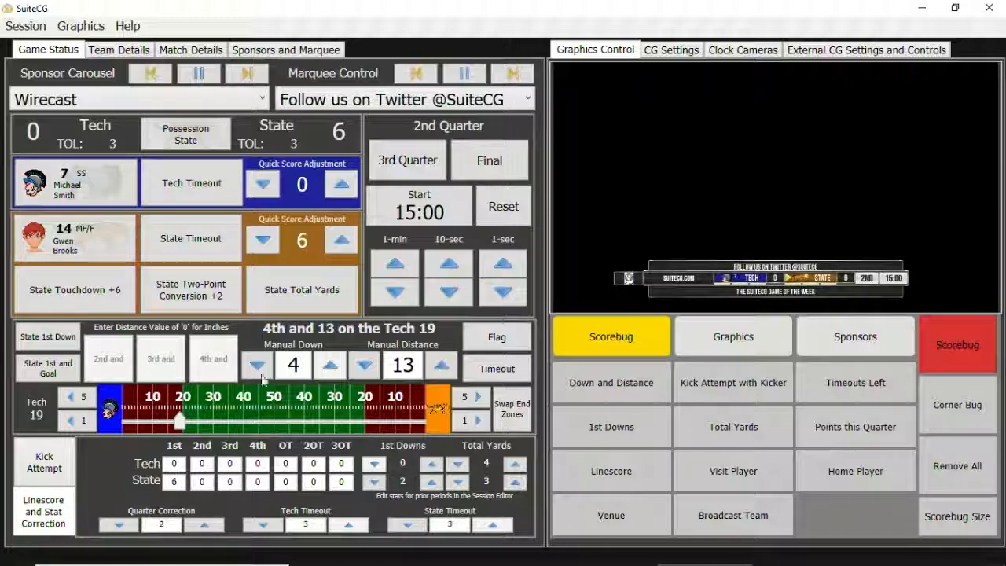
# Prepare a session template export with every Session Data group included and the template name "Name here", then cancel the export.
pyautogui.click(26, 29)
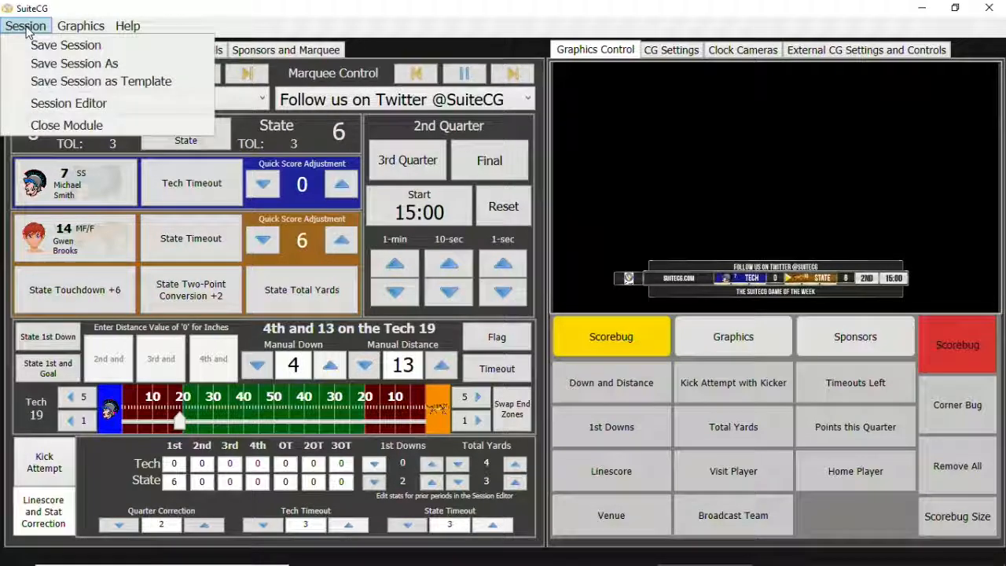
pyautogui.click(54, 86)
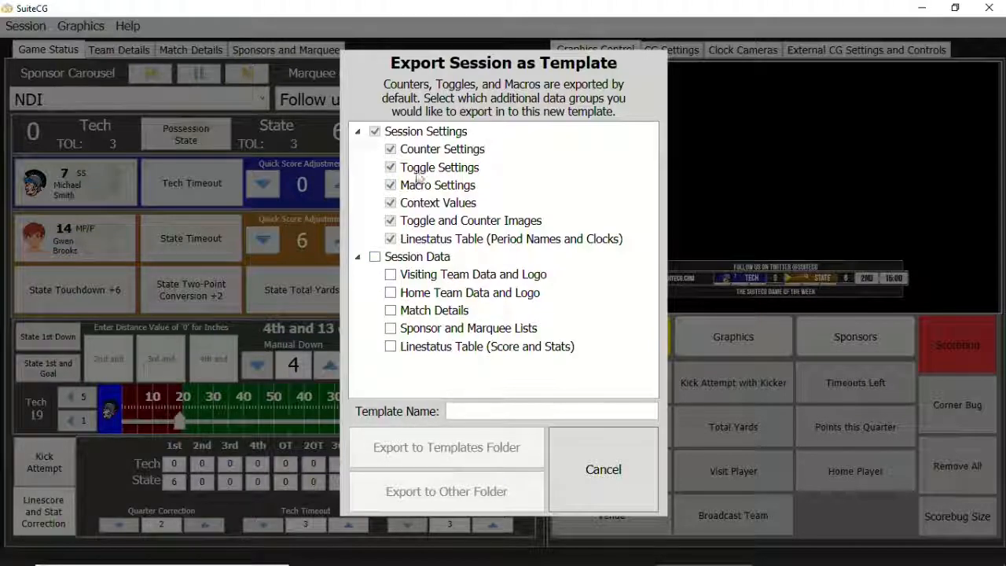
pyautogui.click(391, 274)
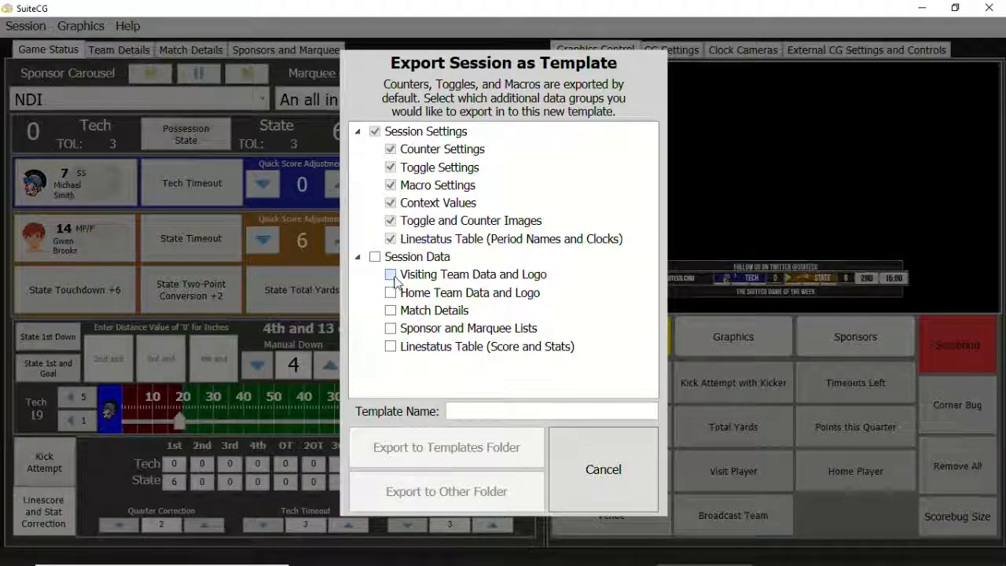
pyautogui.click(391, 293)
pyautogui.click(391, 311)
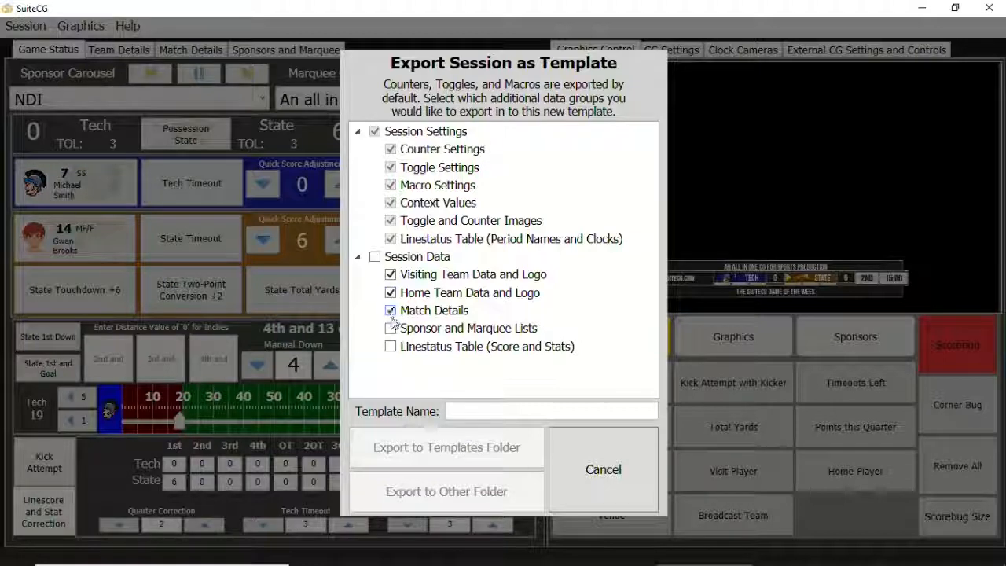
pyautogui.click(391, 328)
pyautogui.click(391, 346)
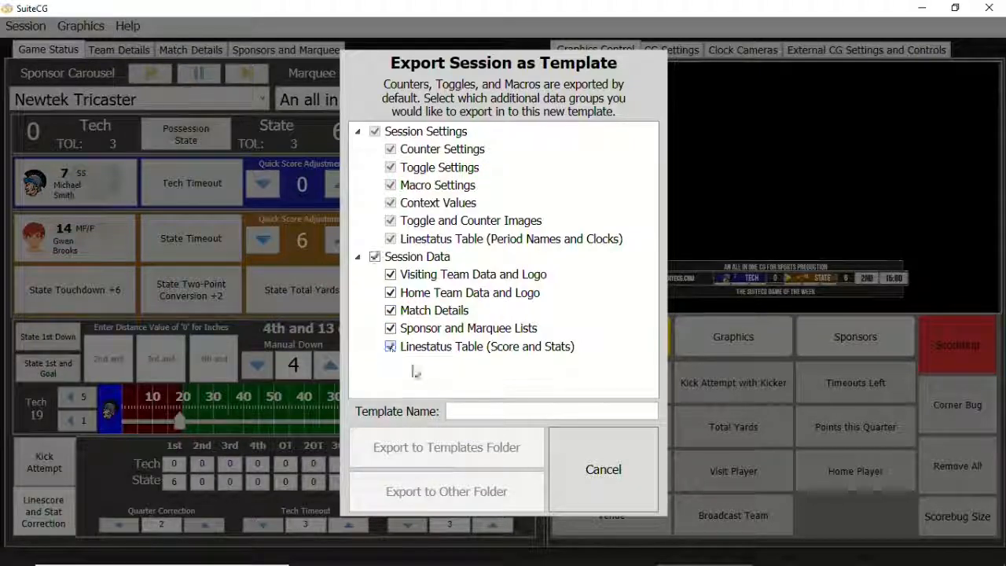
pyautogui.click(462, 411)
pyautogui.write('N')
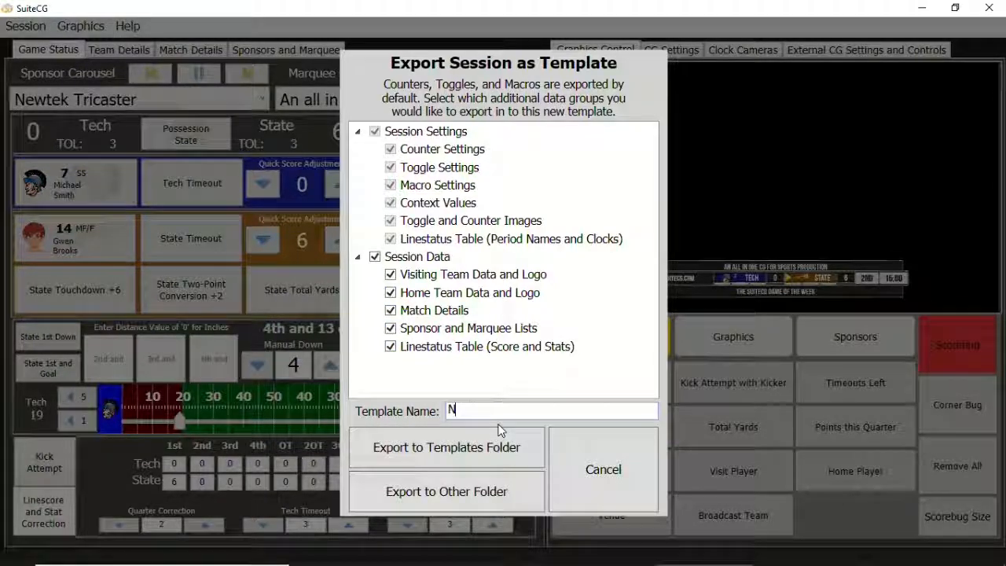
pyautogui.write('ame here')
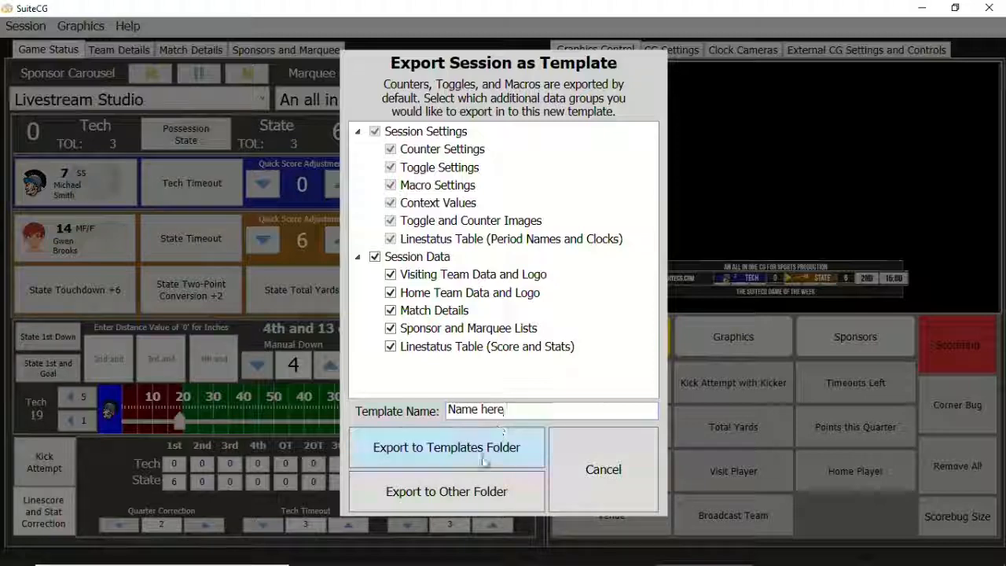
pyautogui.click(612, 478)
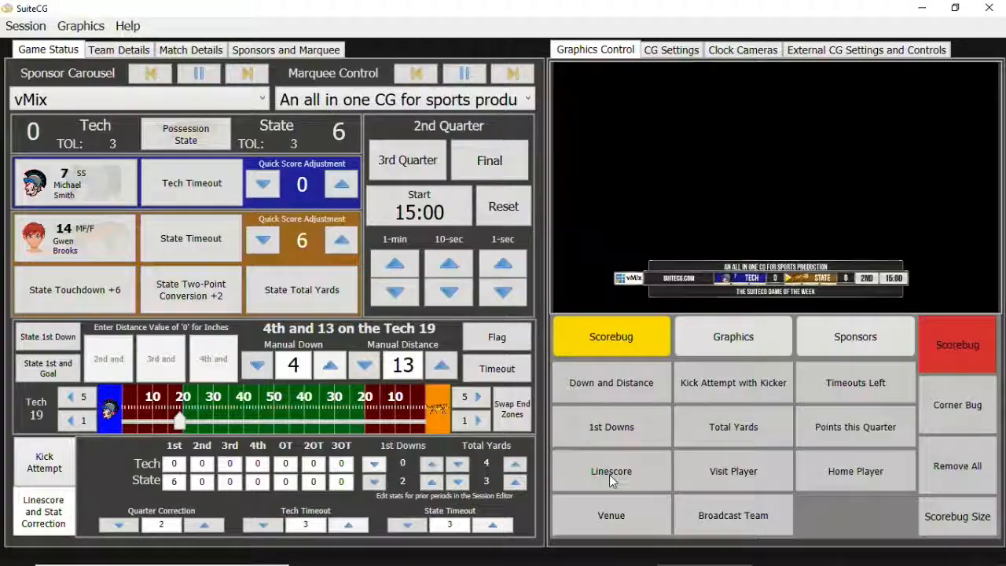